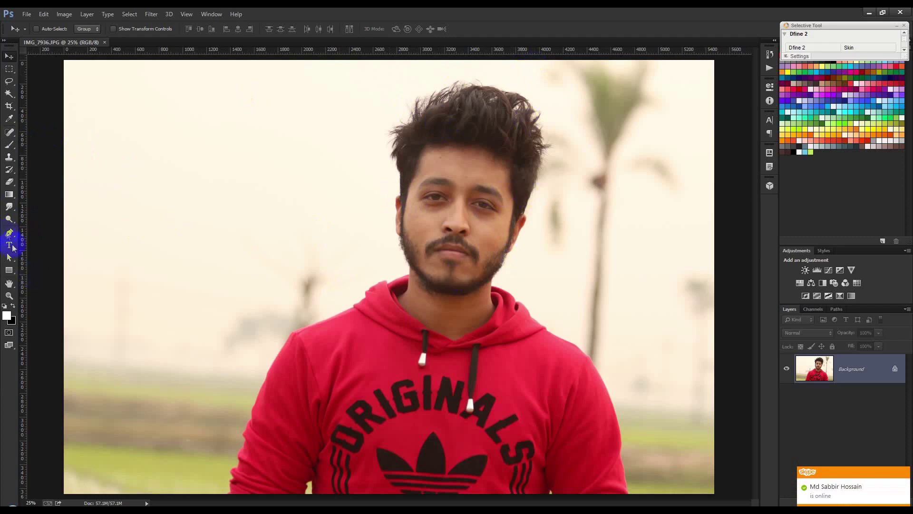
- Apply Auto Contrast to the portrait
{"action": "left_click", "coordinate": [9, 133]}
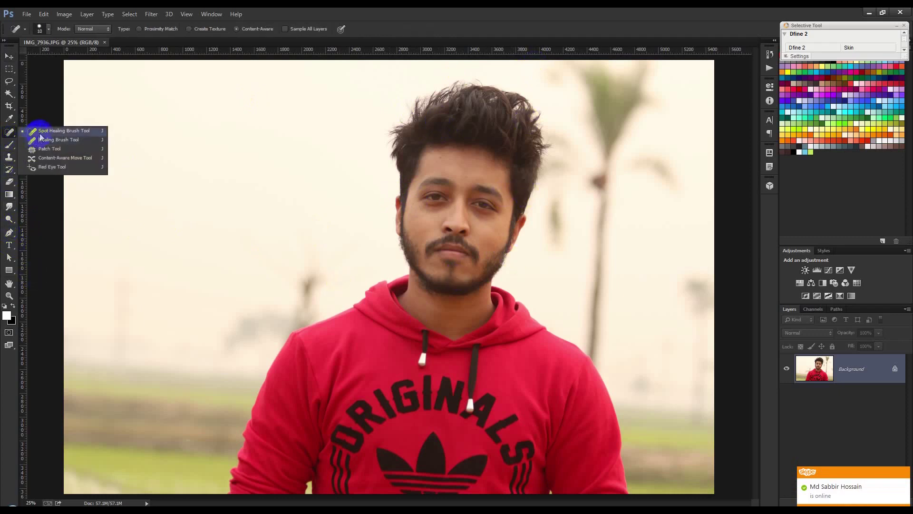
{"action": "left_click", "coordinate": [65, 14]}
{"action": "left_click", "coordinate": [65, 14]}
{"action": "left_click", "coordinate": [65, 14]}
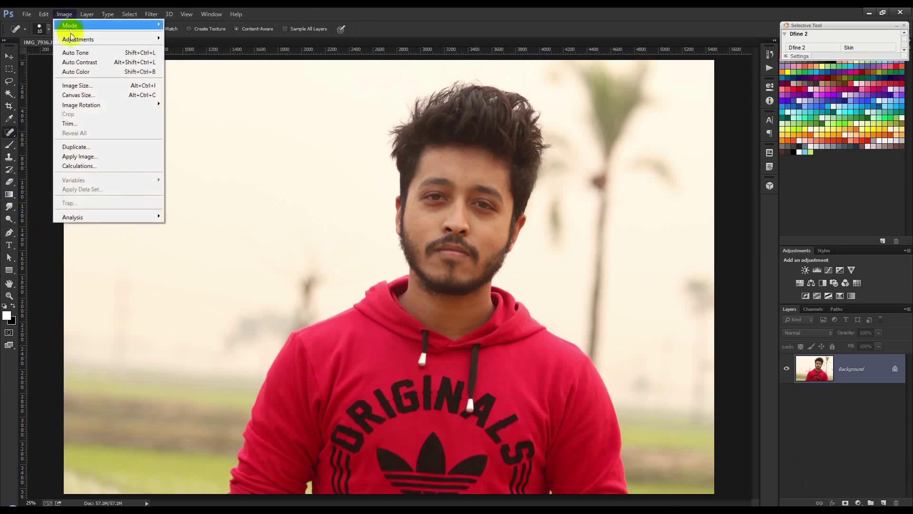
{"action": "left_click", "coordinate": [86, 66]}
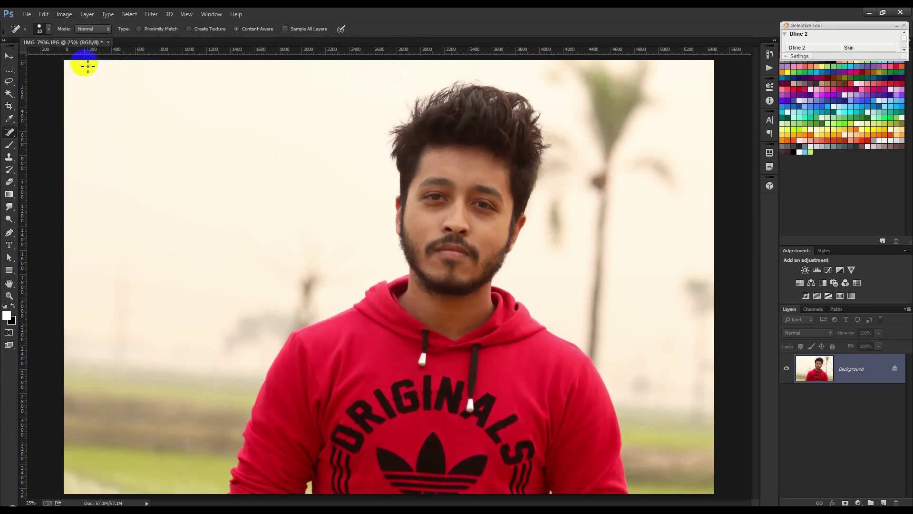
- Sharpen the portrait with Unsharp Mask at 100% amount and 1.0-pixel radius
{"action": "left_click", "coordinate": [151, 16]}
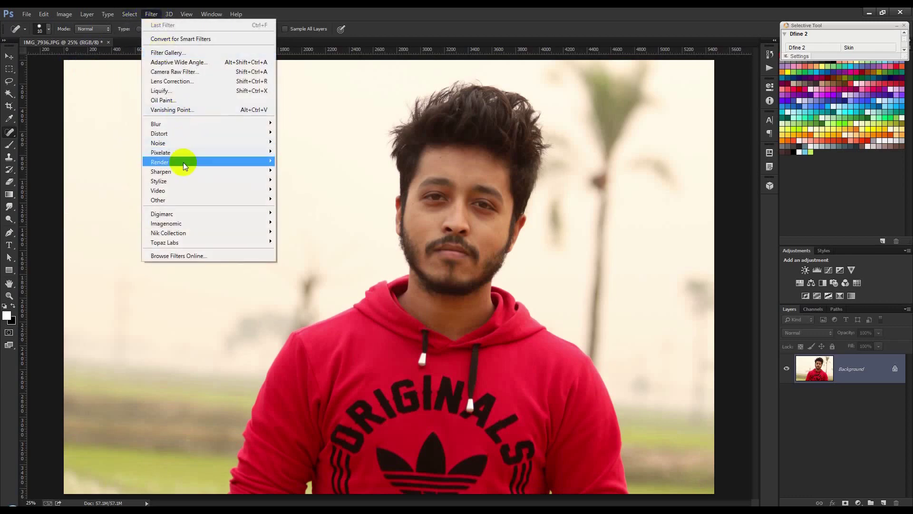
{"action": "mouse_move", "coordinate": [178, 171]}
{"action": "left_click", "coordinate": [309, 222]}
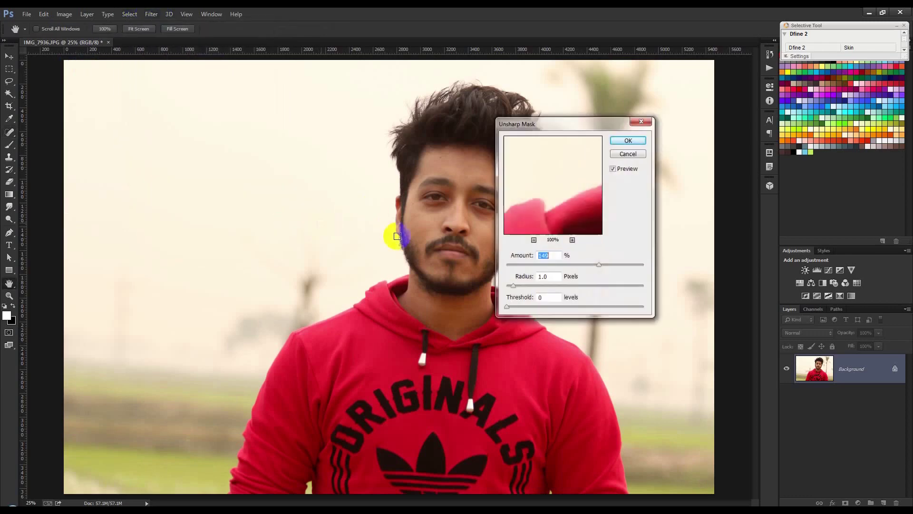
{"action": "left_click_drag", "start_coordinate": [598, 264], "coordinate": [580, 258]}
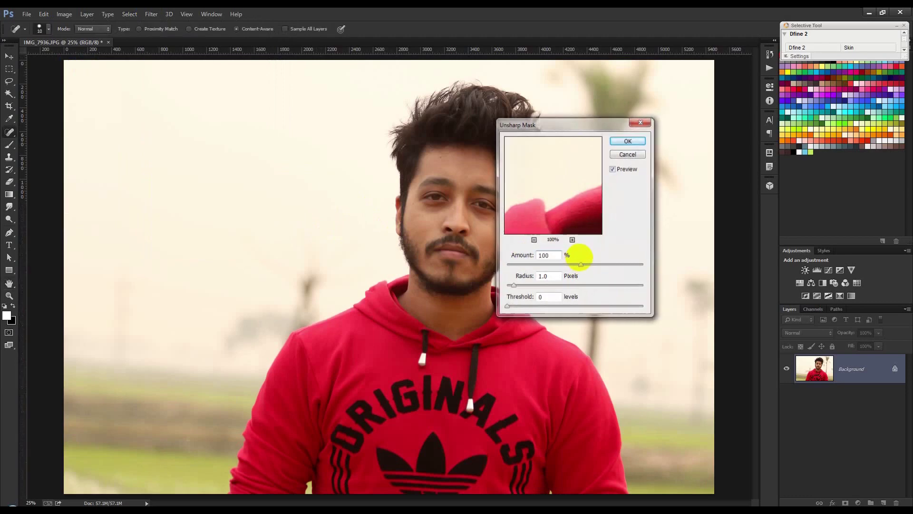
{"action": "key", "text": "Return"}
{"action": "key", "text": "j"}
{"action": "scroll", "coordinate": [579, 243], "scroll_direction": "up", "scroll_amount": 5}
{"action": "scroll", "coordinate": [346, 183], "scroll_direction": "up", "scroll_amount": 2}
{"action": "left_click_drag", "start_coordinate": [300, 202], "coordinate": [373, 295]}
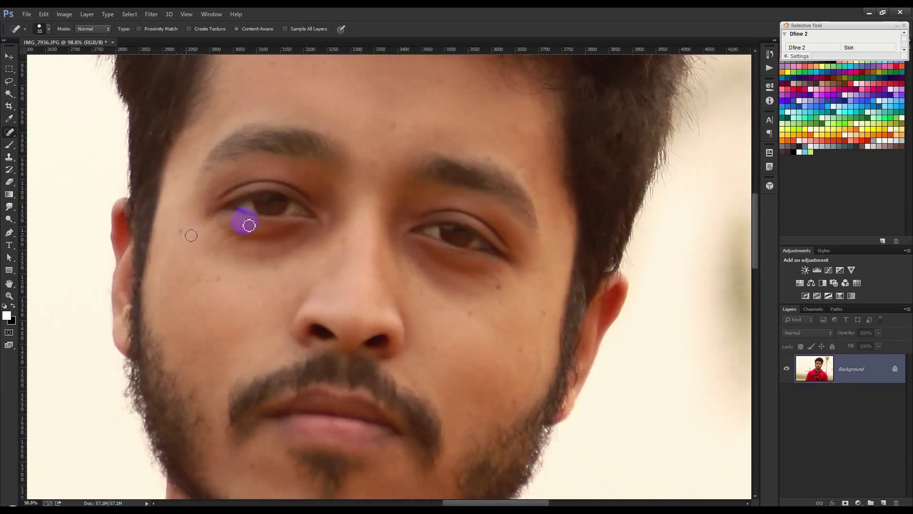
- Select the Spot Healing Brush and set a small brush size
{"action": "scroll", "coordinate": [142, 190], "scroll_direction": "up", "scroll_amount": 1}
{"action": "right_click", "coordinate": [9, 132]}
{"action": "left_click", "coordinate": [145, 164]}
{"action": "left_click", "coordinate": [9, 134]}
{"action": "right_click", "coordinate": [245, 157]}
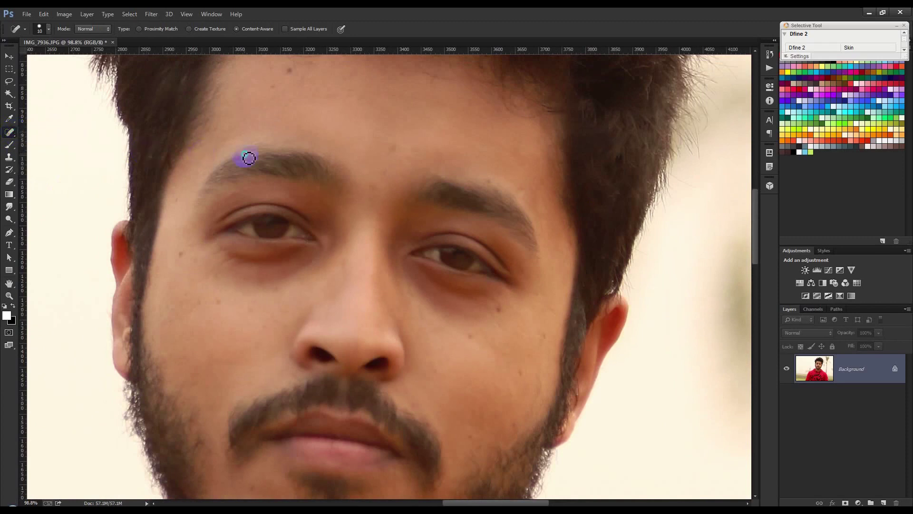
{"action": "left_click", "coordinate": [173, 193]}
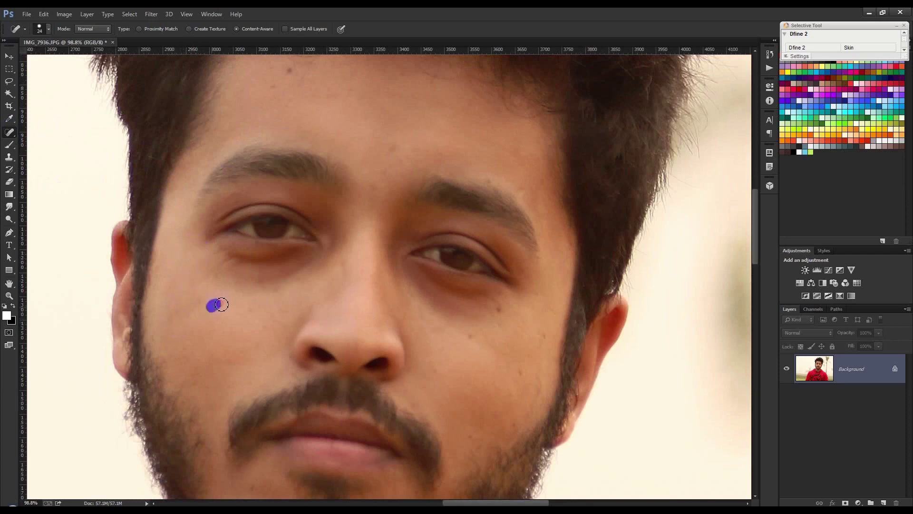
- Heal the blemishes on the cheeks, forehead and between the eyebrows
{"action": "left_click_drag", "start_coordinate": [258, 301], "coordinate": [250, 310]}
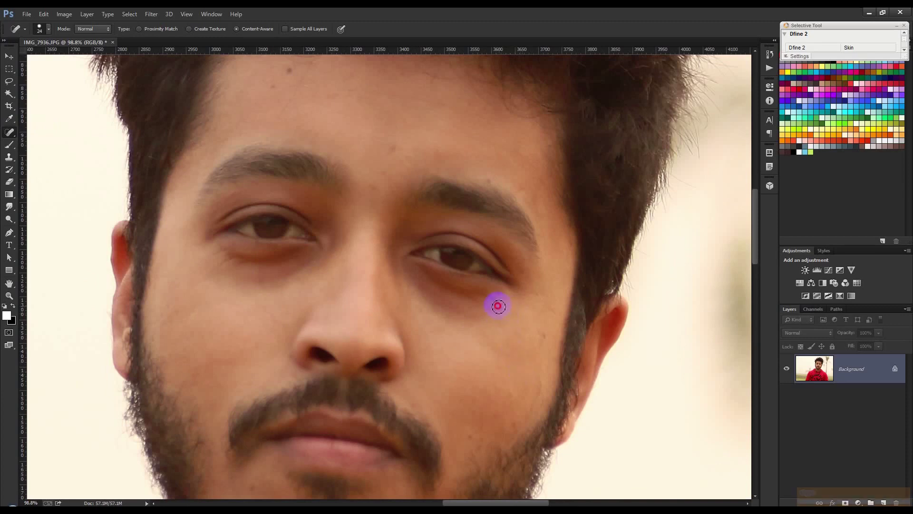
{"action": "left_click_drag", "start_coordinate": [397, 142], "coordinate": [388, 167]}
{"action": "left_click", "coordinate": [376, 187]}
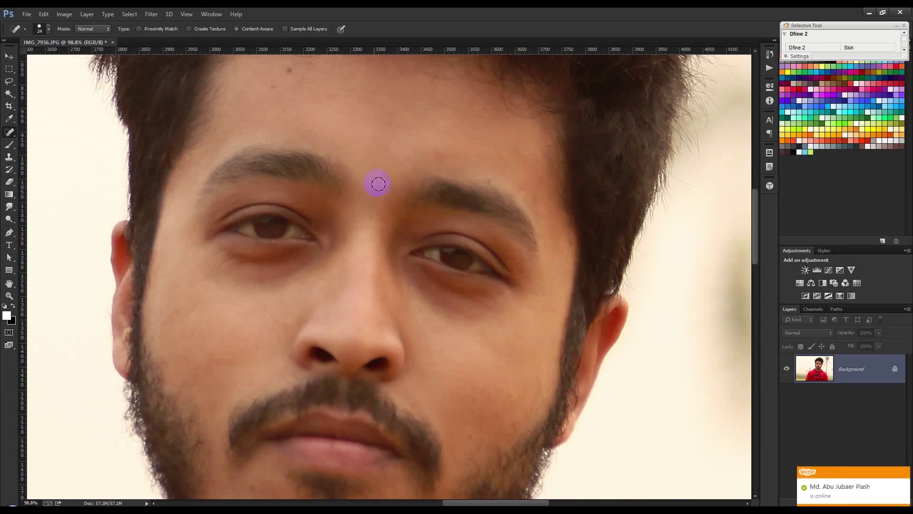
{"action": "left_click_drag", "start_coordinate": [475, 178], "coordinate": [473, 222]}
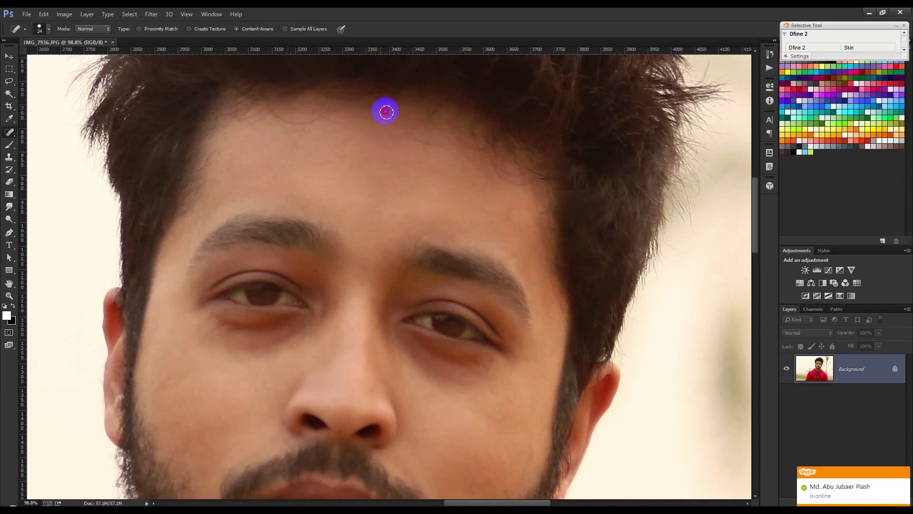
{"action": "scroll", "coordinate": [386, 206], "scroll_direction": "down", "scroll_amount": 5}
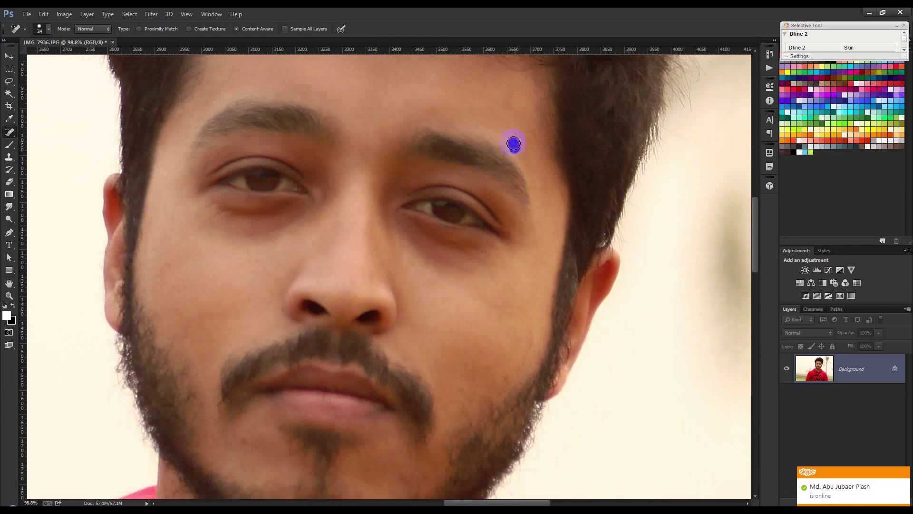
{"action": "scroll", "coordinate": [479, 153], "scroll_direction": "down", "scroll_amount": 5}
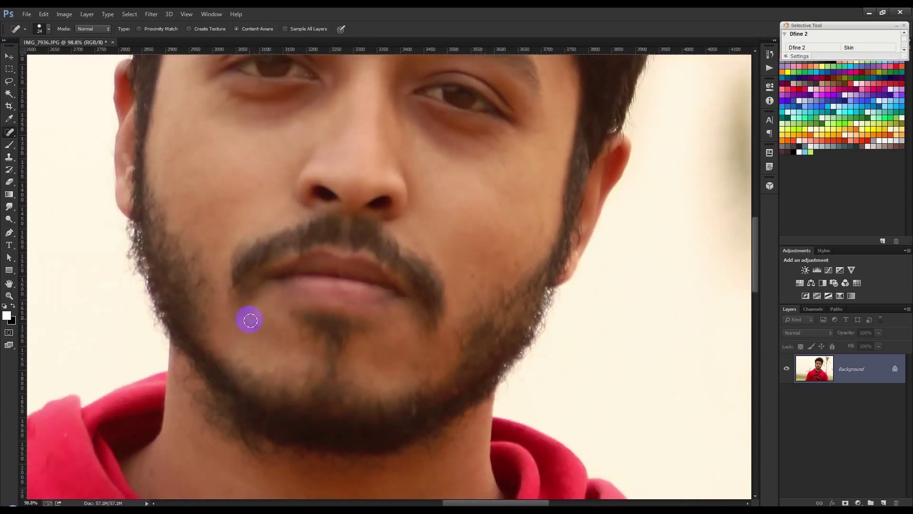
{"action": "left_click_drag", "start_coordinate": [476, 279], "coordinate": [486, 256]}
{"action": "left_click", "coordinate": [255, 185]}
- Zoom and pan around the face to inspect the healed skin
{"action": "scroll", "coordinate": [294, 214], "scroll_direction": "down", "scroll_amount": 2}
{"action": "scroll", "coordinate": [305, 270], "scroll_direction": "down", "scroll_amount": 1}
{"action": "scroll", "coordinate": [248, 373], "scroll_direction": "up", "scroll_amount": 4}
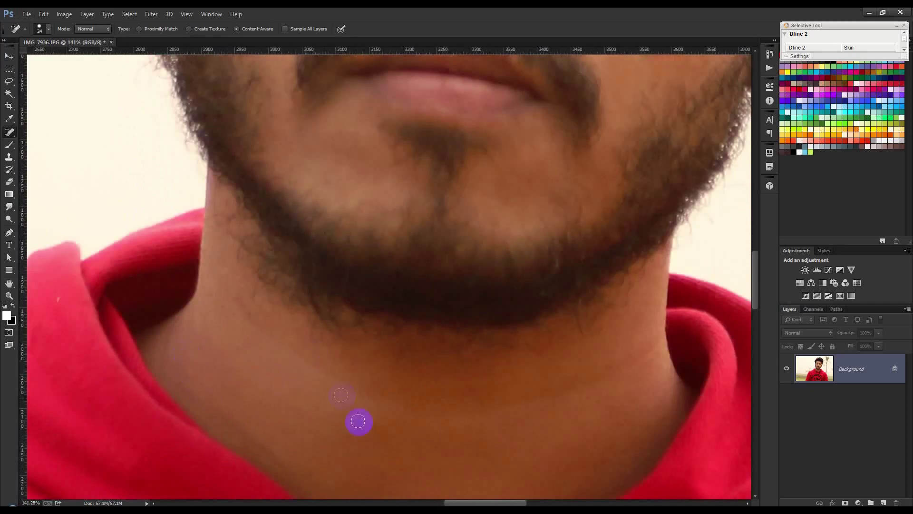
{"action": "scroll", "coordinate": [245, 393], "scroll_direction": "down", "scroll_amount": 3}
{"action": "scroll", "coordinate": [152, 335], "scroll_direction": "down", "scroll_amount": 5}
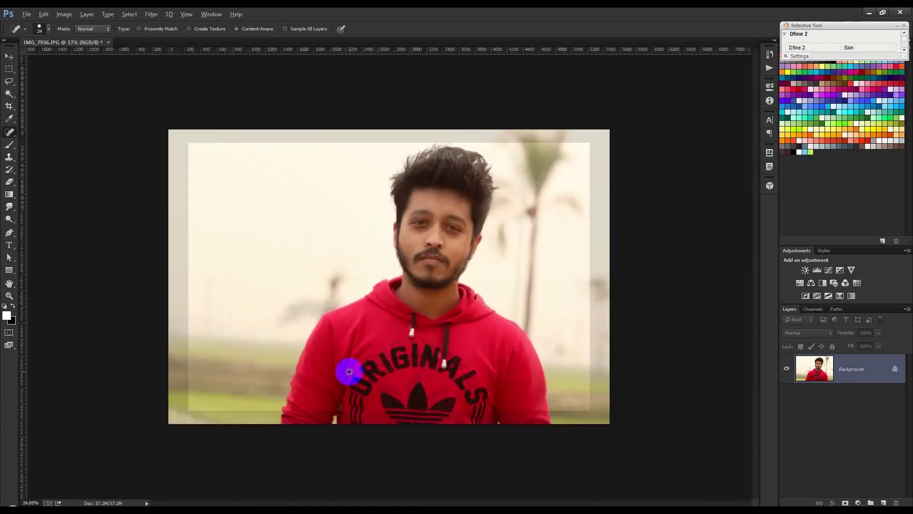
{"action": "scroll", "coordinate": [356, 364], "scroll_direction": "up", "scroll_amount": 2}
{"action": "left_click_drag", "start_coordinate": [424, 318], "coordinate": [393, 284]}
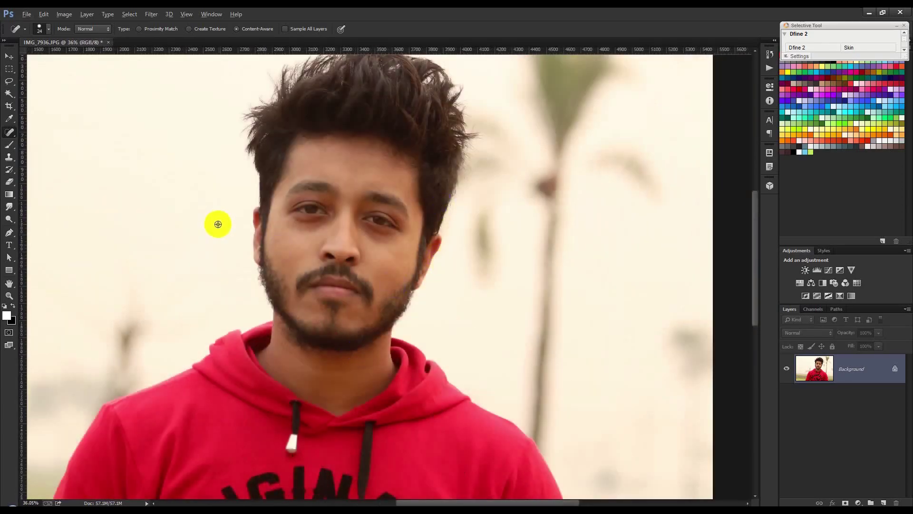
{"action": "scroll", "coordinate": [214, 230], "scroll_direction": "down", "scroll_amount": 2}
{"action": "scroll", "coordinate": [378, 320], "scroll_direction": "up", "scroll_amount": 1}
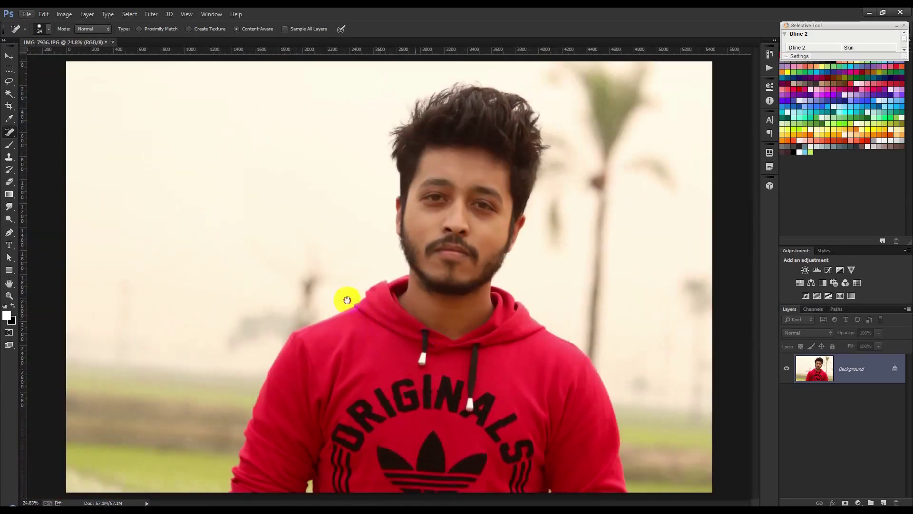
{"action": "left_click", "coordinate": [65, 14]}
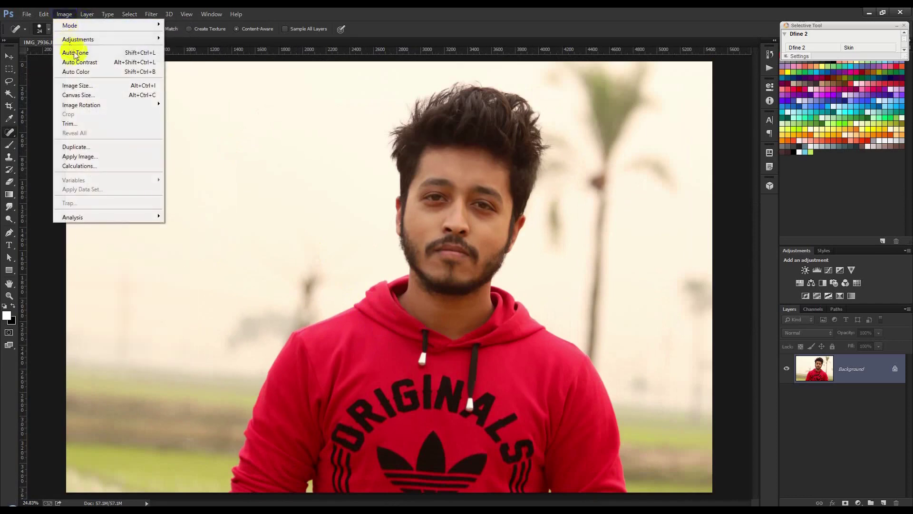
- Apply Auto Color, then duplicate the Background layer as 'Background copy'
{"action": "left_click", "coordinate": [81, 71]}
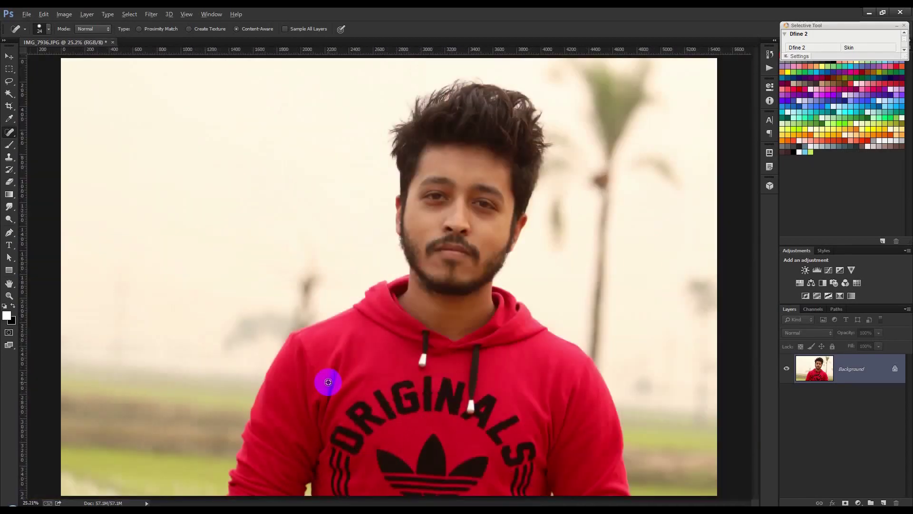
{"action": "left_click", "coordinate": [637, 375]}
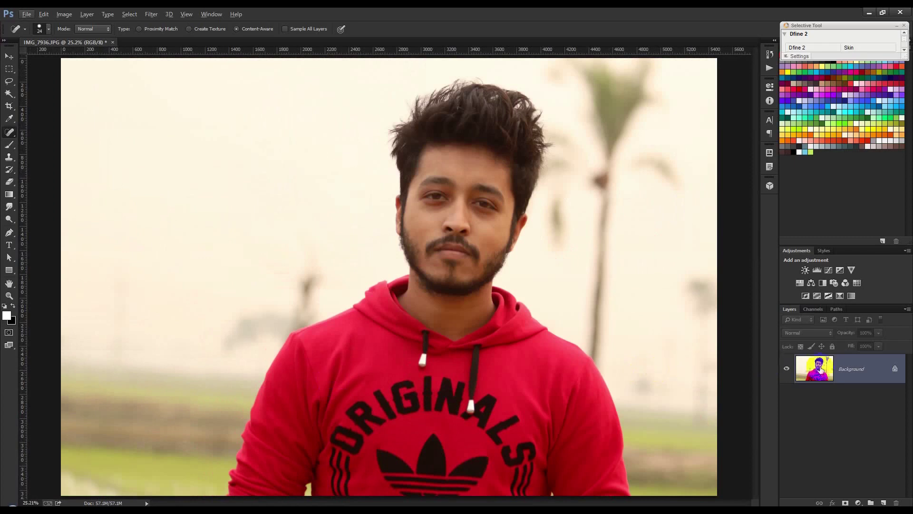
{"action": "right_click", "coordinate": [861, 368]}
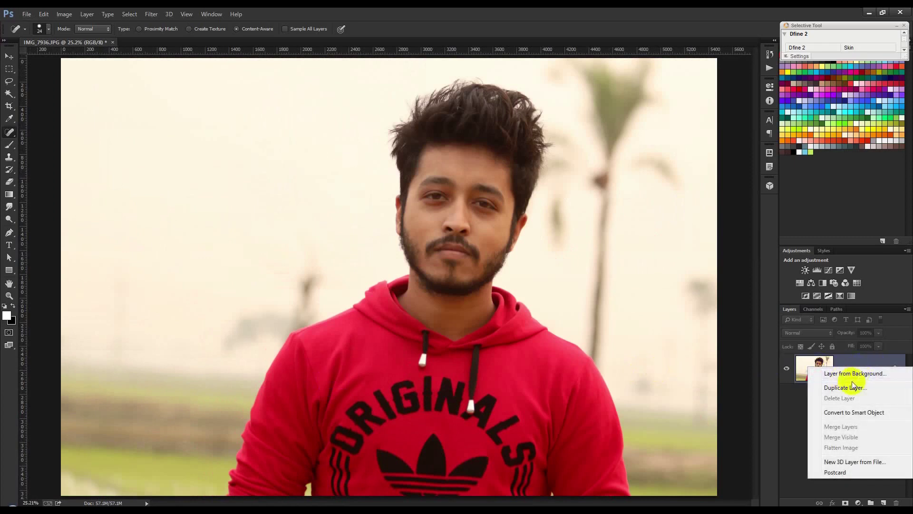
{"action": "right_click", "coordinate": [828, 364]}
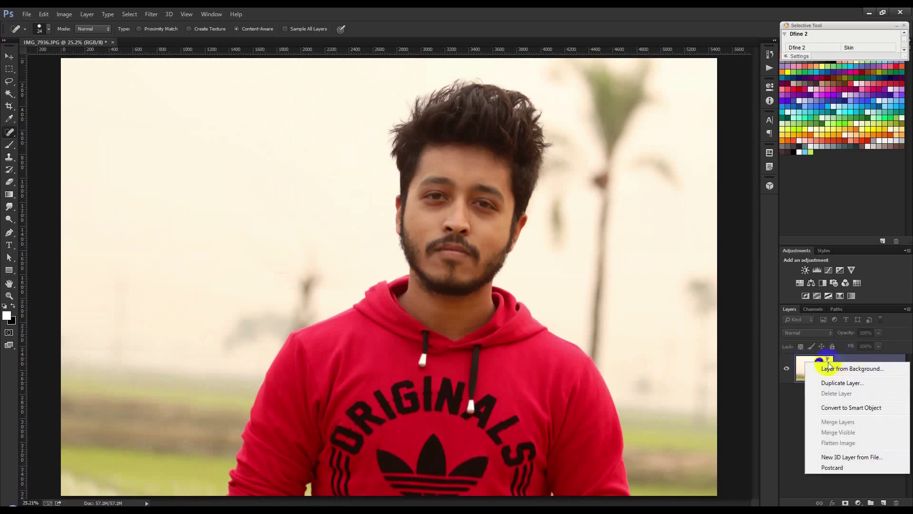
{"action": "left_click", "coordinate": [839, 383]}
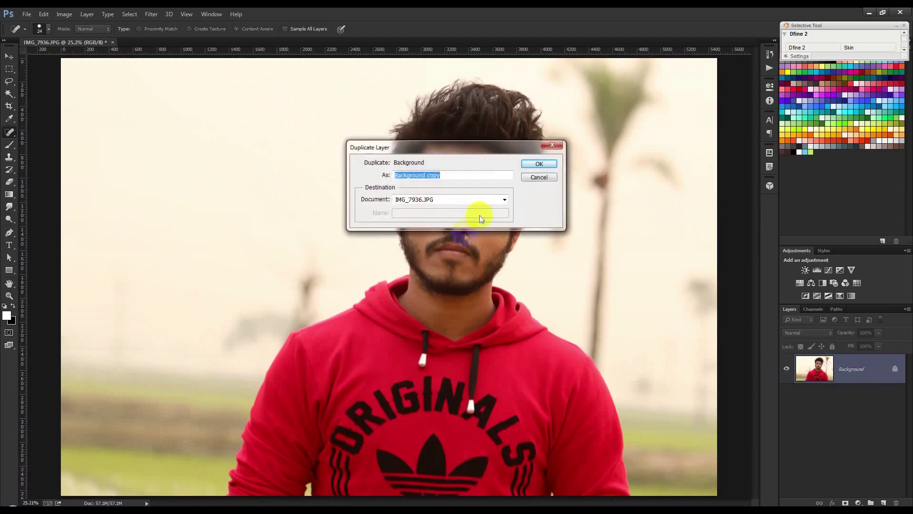
{"action": "left_click", "coordinate": [539, 164]}
- Apply a High Pass filter to the copy layer and blend it in Overlay mode
{"action": "left_click", "coordinate": [152, 14]}
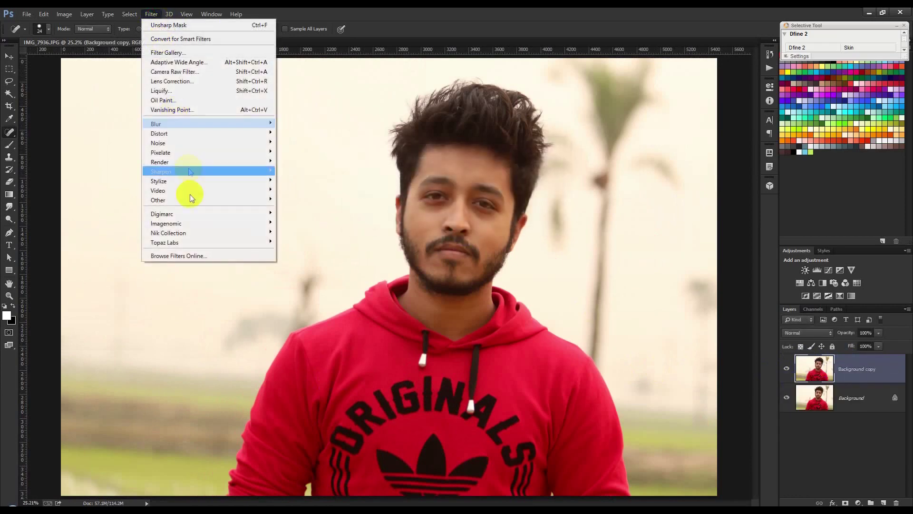
{"action": "mouse_move", "coordinate": [167, 200]}
{"action": "left_click", "coordinate": [292, 209]}
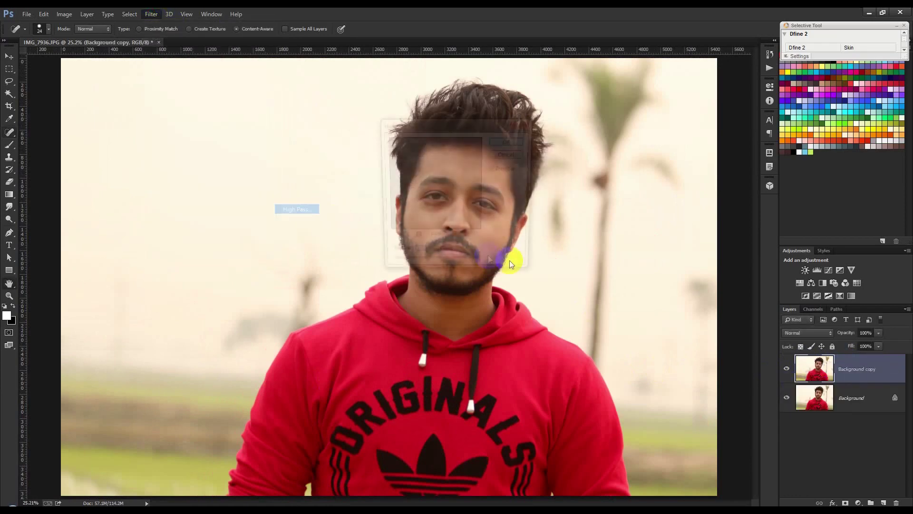
{"action": "left_click_drag", "start_coordinate": [455, 124], "coordinate": [632, 135]}
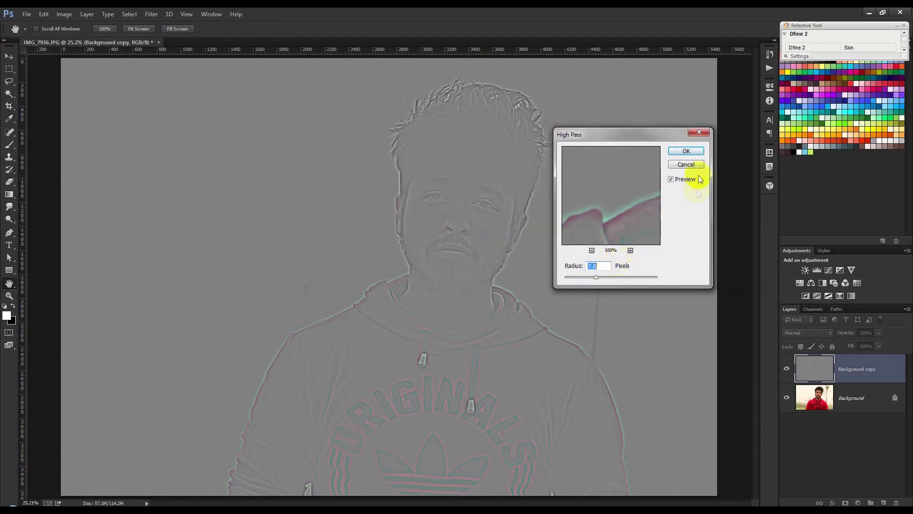
{"action": "left_click", "coordinate": [686, 151]}
{"action": "key", "text": "j"}
{"action": "left_click", "coordinate": [810, 335]}
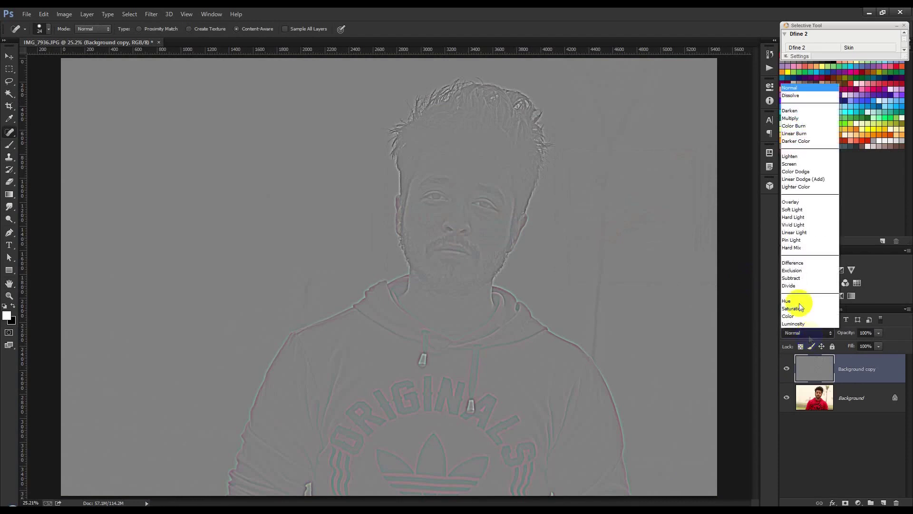
{"action": "left_click", "coordinate": [791, 203]}
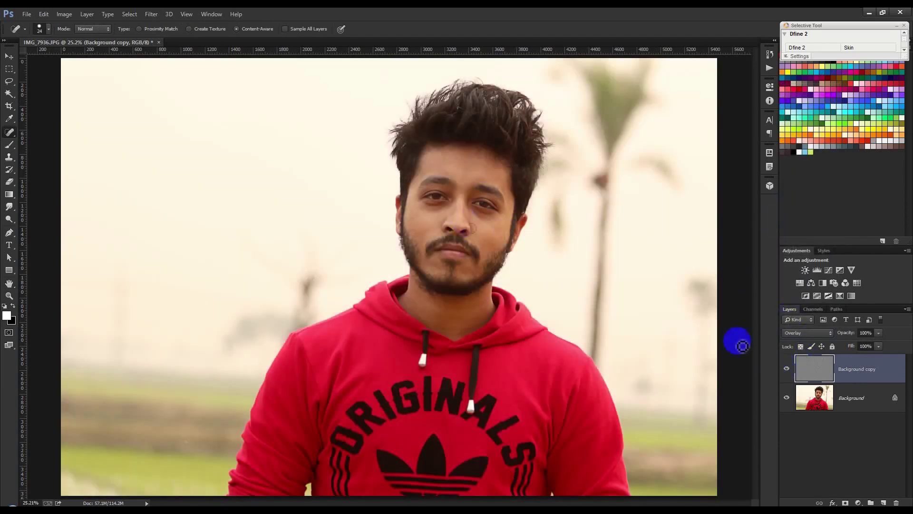
- Select both layers and merge them into a single Background layer
{"action": "left_click", "coordinate": [865, 397], "text": "shift"}
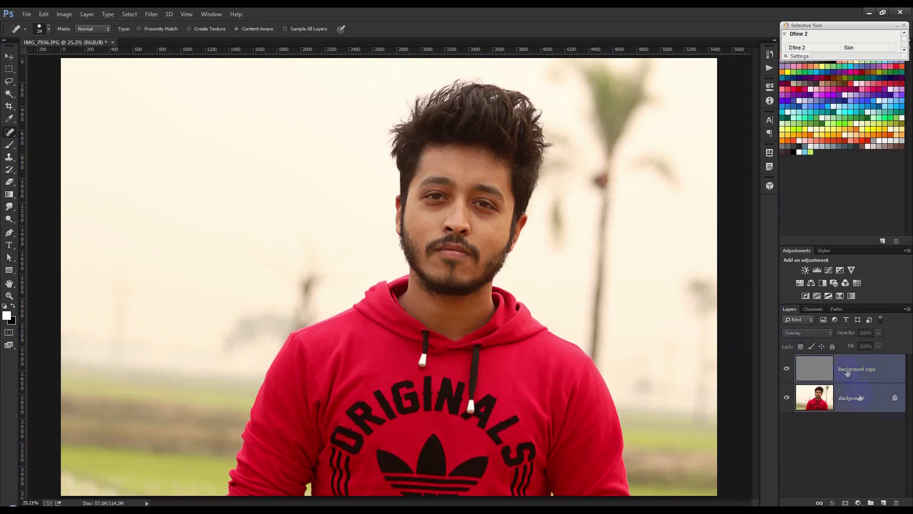
{"action": "right_click", "coordinate": [855, 364]}
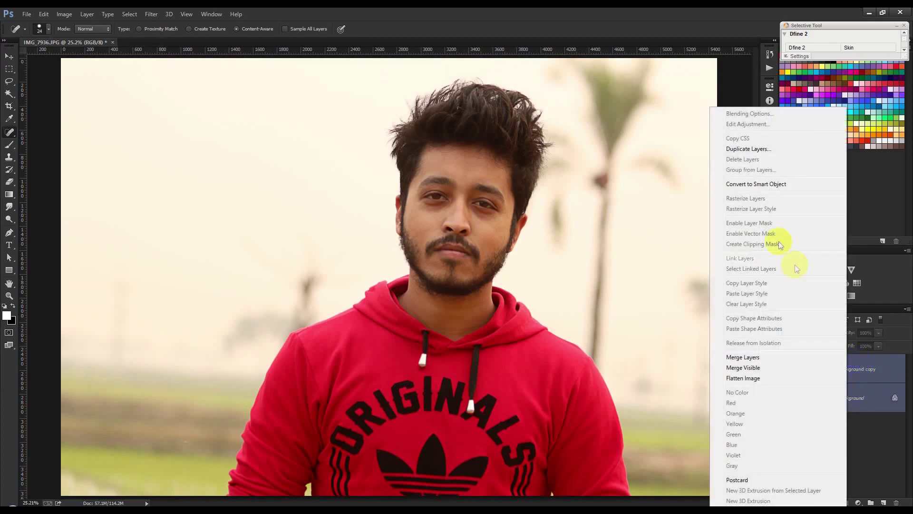
{"action": "left_click", "coordinate": [754, 357]}
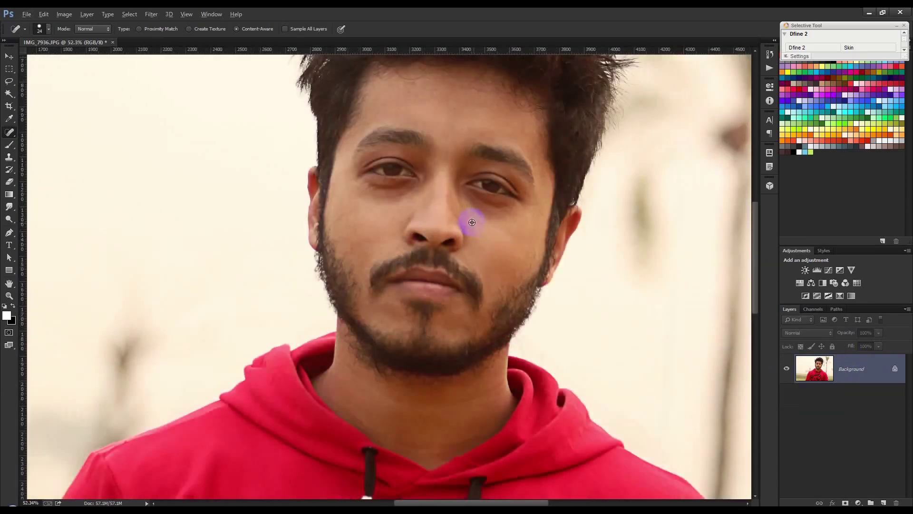
{"action": "scroll", "coordinate": [529, 317], "scroll_direction": "down", "scroll_amount": 5}
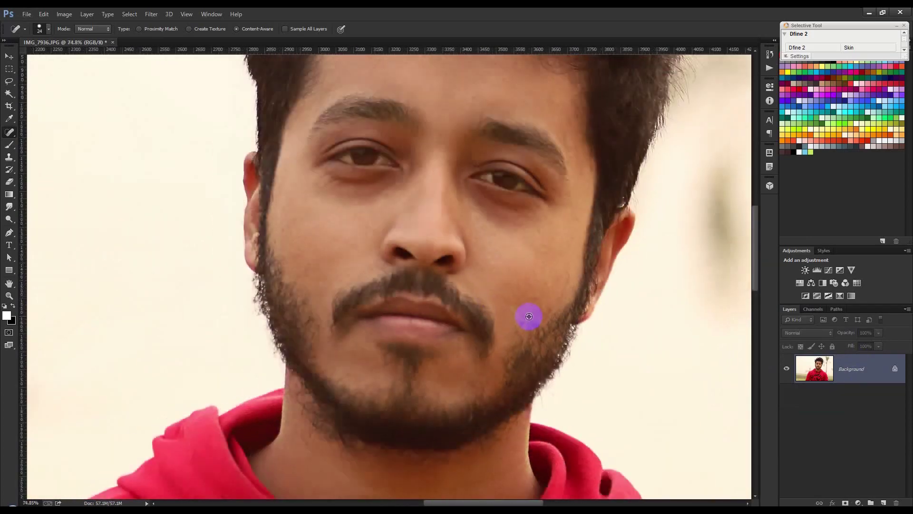
{"action": "scroll", "coordinate": [525, 320], "scroll_direction": "down", "scroll_amount": 3}
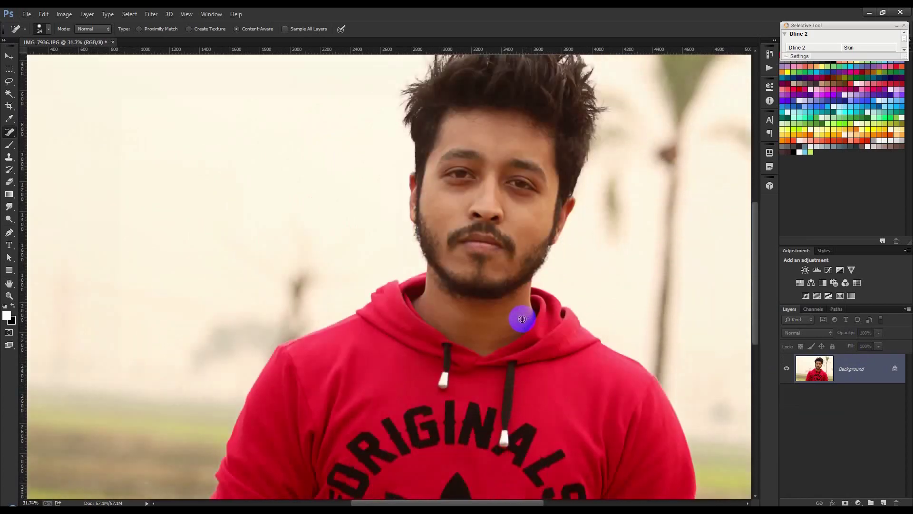
{"action": "left_click", "coordinate": [10, 233]}
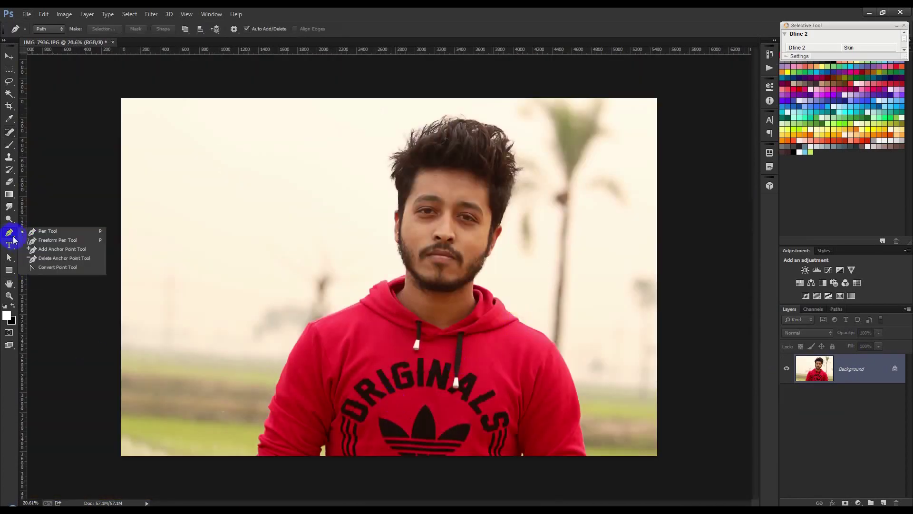
- Trace a pen path around the man's full outline, starting from his left sleeve
{"action": "left_click", "coordinate": [45, 232]}
{"action": "scroll", "coordinate": [309, 412], "scroll_direction": "up", "scroll_amount": 2}
{"action": "scroll", "coordinate": [243, 471], "scroll_direction": "up", "scroll_amount": 5}
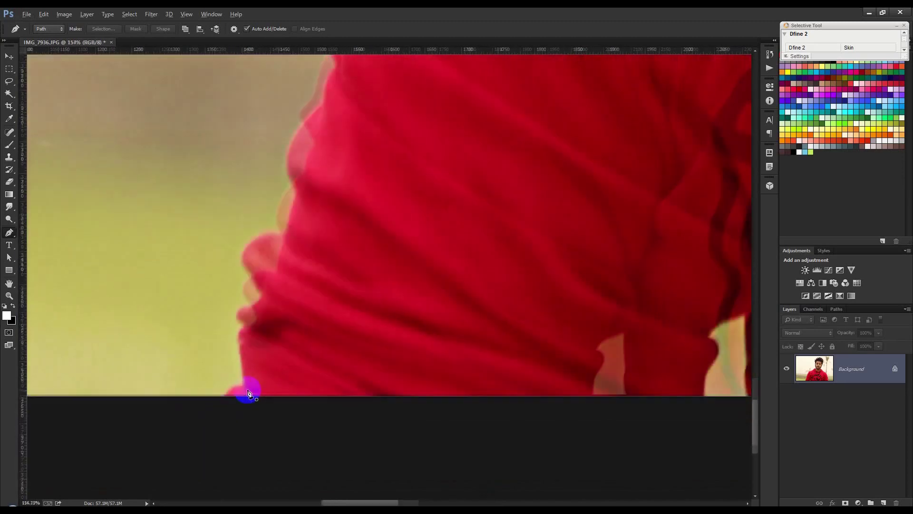
{"action": "left_click", "coordinate": [226, 400]}
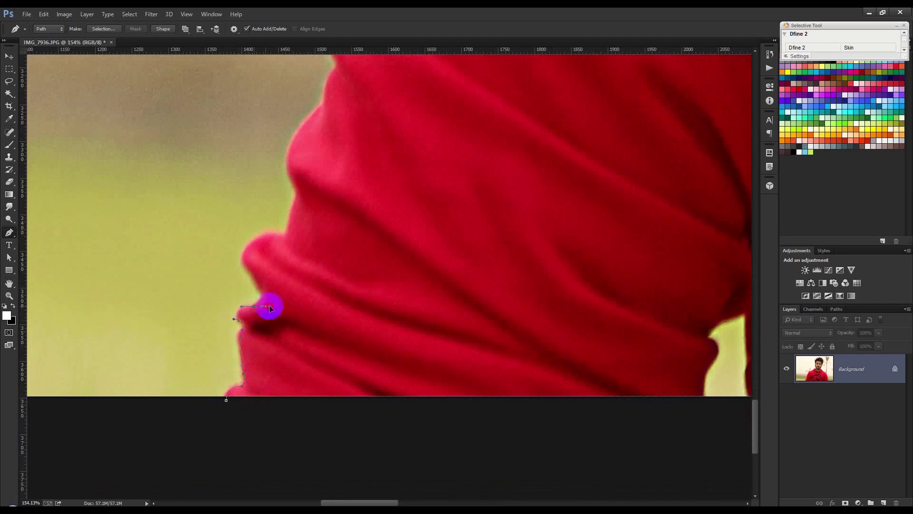
{"action": "key", "text": "ctrl+0"}
{"action": "right_click", "coordinate": [327, 214]}
- Convert the traced path into a selection with a 0 feather radius
{"action": "right_click", "coordinate": [316, 186]}
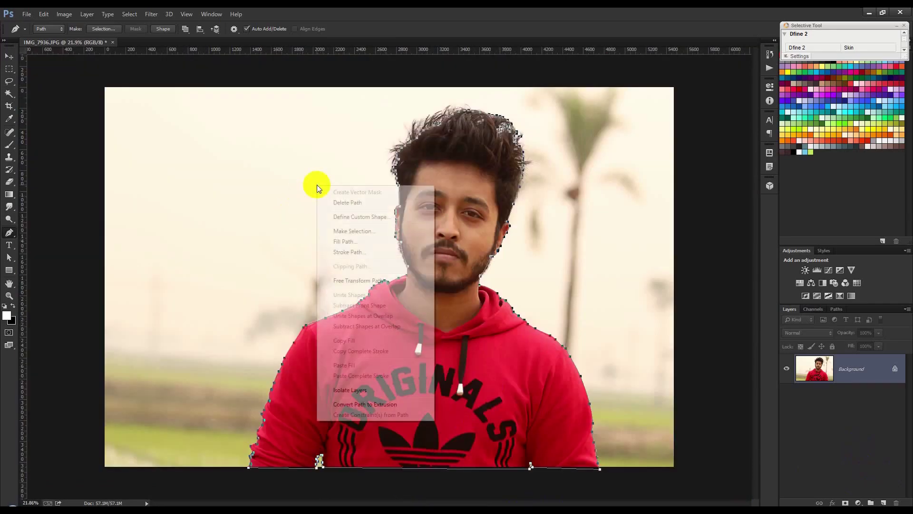
{"action": "left_click", "coordinate": [424, 16]}
{"action": "scroll", "coordinate": [481, 282], "scroll_direction": "up", "scroll_amount": 1}
{"action": "right_click", "coordinate": [311, 217]}
{"action": "right_click", "coordinate": [258, 178]}
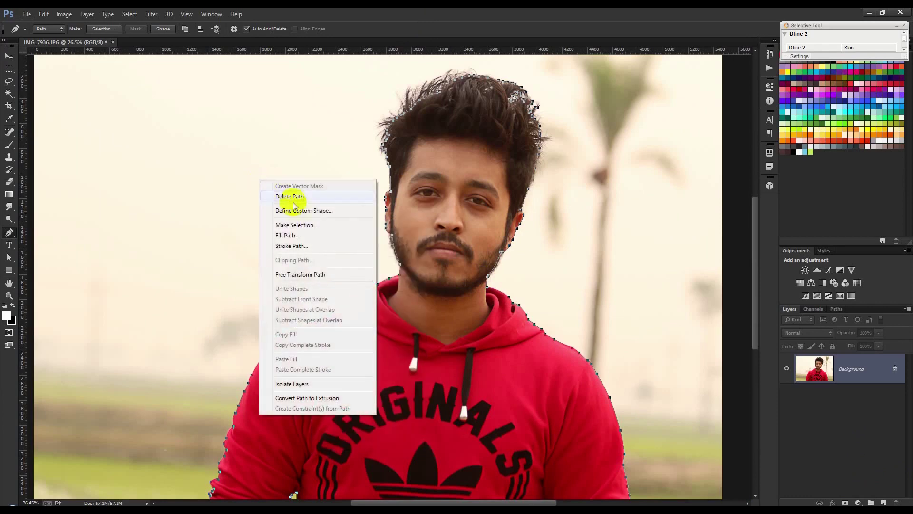
{"action": "left_click", "coordinate": [292, 227]}
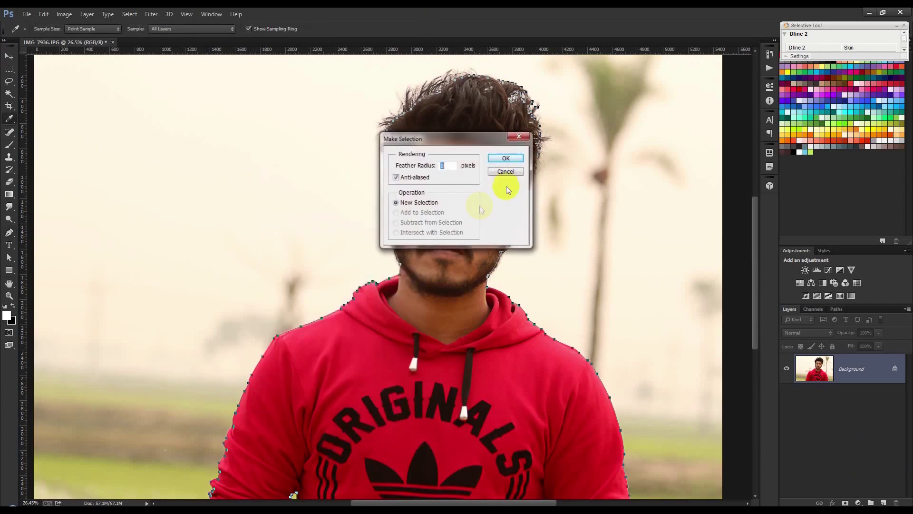
{"action": "left_click", "coordinate": [510, 156]}
{"action": "scroll", "coordinate": [571, 305], "scroll_direction": "down", "scroll_amount": 2}
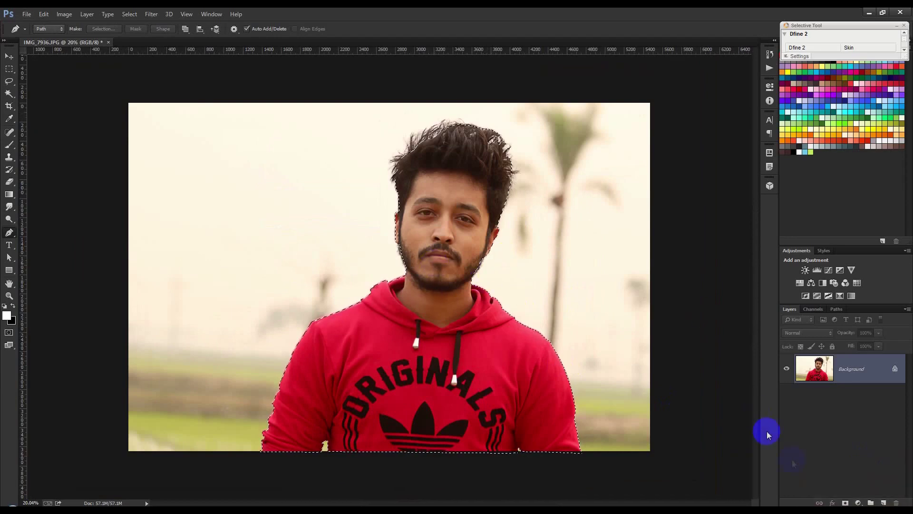
- Mask out the background with a layer mask and bring up Refine Mask for it
{"action": "left_click", "coordinate": [846, 503]}
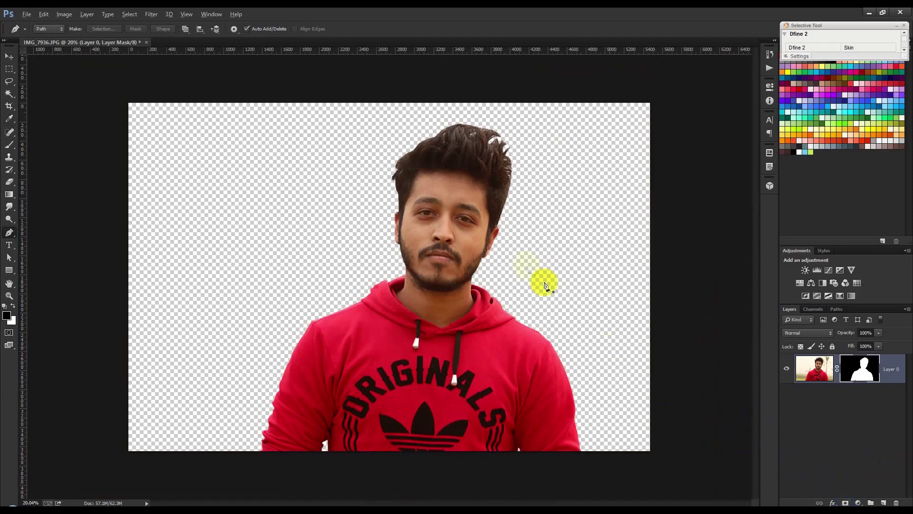
{"action": "scroll", "coordinate": [471, 194], "scroll_direction": "up", "scroll_amount": 5}
{"action": "scroll", "coordinate": [457, 237], "scroll_direction": "down", "scroll_amount": 3}
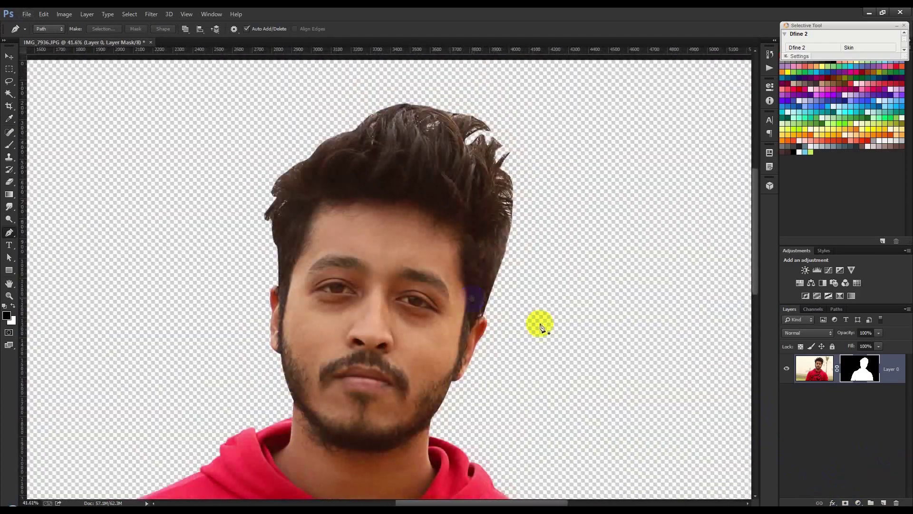
{"action": "right_click", "coordinate": [871, 368]}
{"action": "left_click", "coordinate": [809, 453]}
- Set the refine brush to 77 and paint over the jaw and hair edges
{"action": "left_click", "coordinate": [94, 29]}
{"action": "left_click_drag", "start_coordinate": [95, 39], "coordinate": [112, 39]}
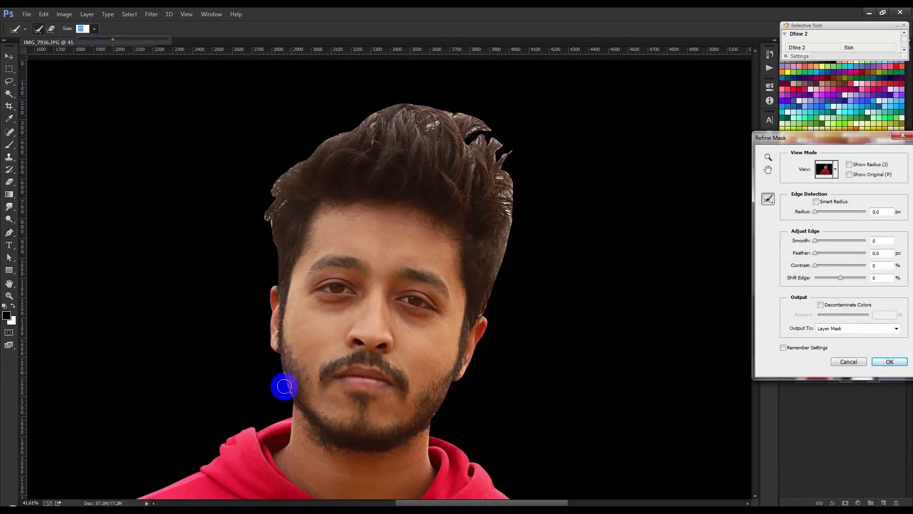
{"action": "left_click_drag", "start_coordinate": [287, 401], "coordinate": [276, 346]}
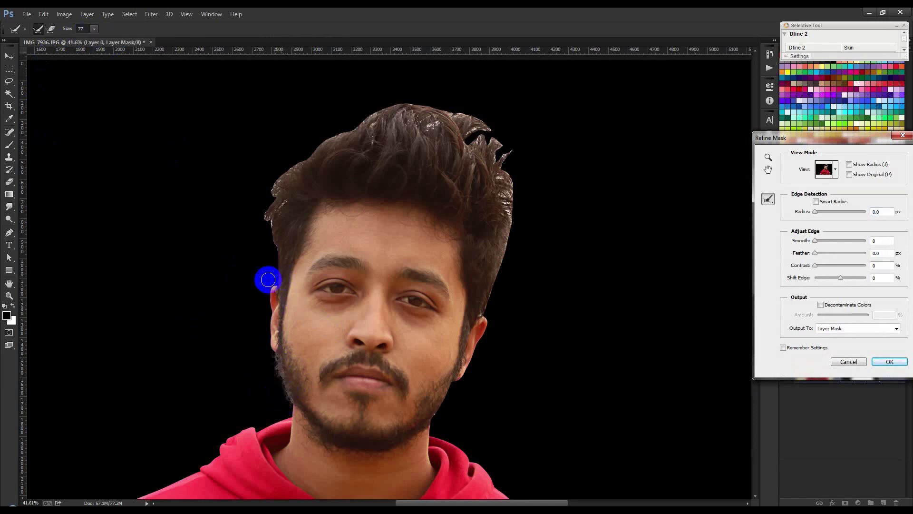
{"action": "mouse_move", "coordinate": [274, 283]}
{"action": "left_mouse_down"}
{"action": "mouse_move", "coordinate": [277, 243]}
{"action": "mouse_move", "coordinate": [266, 209]}
{"action": "mouse_move", "coordinate": [257, 218]}
{"action": "mouse_move", "coordinate": [267, 180]}
{"action": "mouse_move", "coordinate": [286, 181]}
{"action": "mouse_move", "coordinate": [276, 204]}
{"action": "mouse_move", "coordinate": [281, 194]}
{"action": "mouse_move", "coordinate": [257, 164]}
{"action": "mouse_move", "coordinate": [283, 161]}
{"action": "mouse_move", "coordinate": [266, 167]}
{"action": "mouse_move", "coordinate": [256, 190]}
{"action": "mouse_move", "coordinate": [337, 136]}
{"action": "mouse_move", "coordinate": [313, 126]}
{"action": "mouse_move", "coordinate": [309, 141]}
{"action": "mouse_move", "coordinate": [325, 111]}
{"action": "mouse_move", "coordinate": [325, 148]}
{"action": "mouse_move", "coordinate": [328, 135]}
{"action": "mouse_move", "coordinate": [280, 120]}
{"action": "mouse_move", "coordinate": [294, 139]}
{"action": "mouse_move", "coordinate": [412, 98]}
{"action": "left_mouse_up"}
{"action": "mouse_move", "coordinate": [383, 91]}
{"action": "left_mouse_down"}
{"action": "mouse_move", "coordinate": [444, 98]}
{"action": "mouse_move", "coordinate": [469, 122]}
{"action": "mouse_move", "coordinate": [433, 120]}
{"action": "mouse_move", "coordinate": [489, 124]}
{"action": "mouse_move", "coordinate": [486, 148]}
{"action": "mouse_move", "coordinate": [501, 141]}
{"action": "mouse_move", "coordinate": [503, 158]}
{"action": "mouse_move", "coordinate": [518, 164]}
{"action": "mouse_move", "coordinate": [508, 176]}
{"action": "mouse_move", "coordinate": [518, 211]}
{"action": "mouse_move", "coordinate": [505, 200]}
{"action": "mouse_move", "coordinate": [505, 216]}
{"action": "mouse_move", "coordinate": [524, 233]}
{"action": "mouse_move", "coordinate": [522, 217]}
{"action": "mouse_move", "coordinate": [533, 215]}
{"action": "mouse_move", "coordinate": [528, 203]}
{"action": "mouse_move", "coordinate": [506, 246]}
{"action": "mouse_move", "coordinate": [525, 235]}
{"action": "mouse_move", "coordinate": [502, 322]}
{"action": "left_mouse_up"}
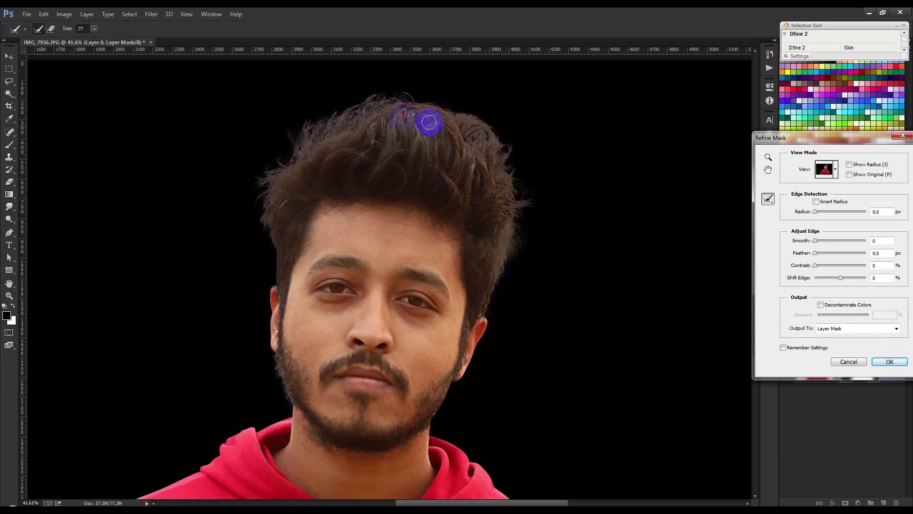
{"action": "scroll", "coordinate": [489, 343], "scroll_direction": "down", "scroll_amount": 2}
{"action": "left_click_drag", "start_coordinate": [457, 355], "coordinate": [434, 388]}
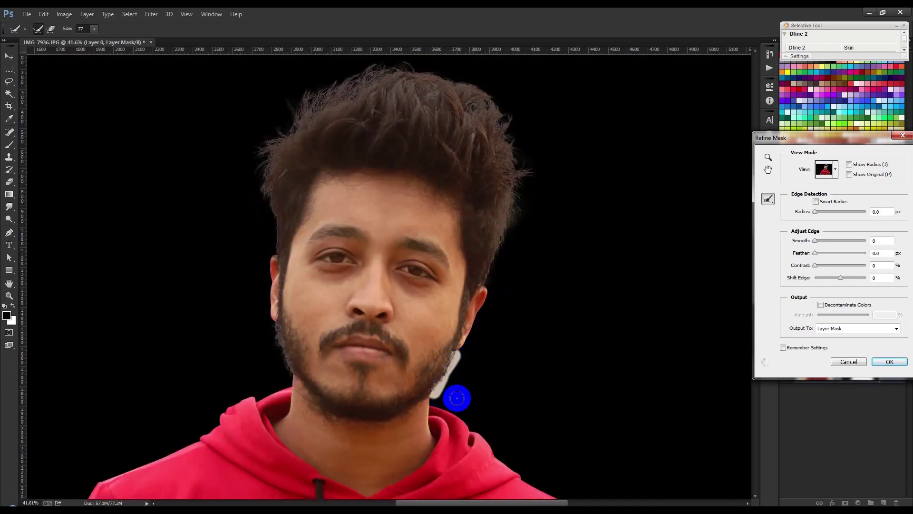
{"action": "scroll", "coordinate": [451, 361], "scroll_direction": "down", "scroll_amount": 2}
{"action": "scroll", "coordinate": [450, 359], "scroll_direction": "down", "scroll_amount": 1}
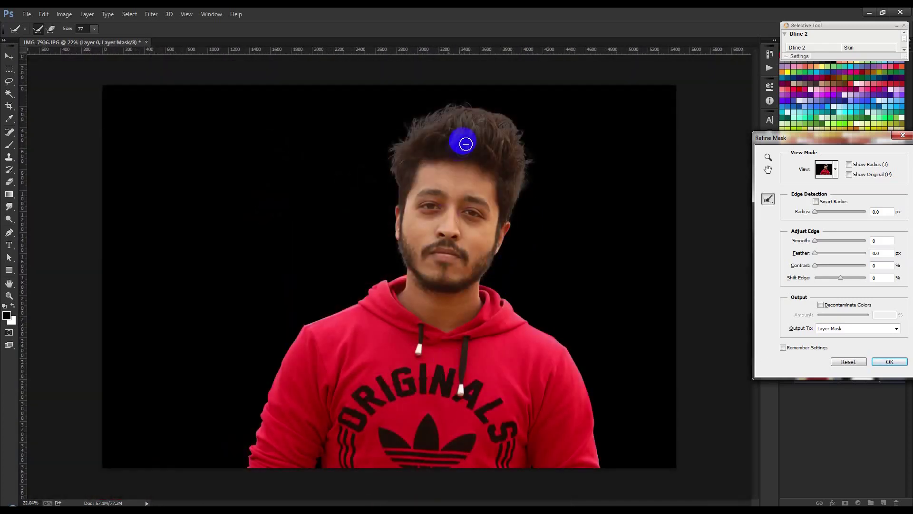
{"action": "scroll", "coordinate": [465, 133], "scroll_direction": "up", "scroll_amount": 1}
{"action": "mouse_move", "coordinate": [545, 146]}
{"action": "left_mouse_down"}
{"action": "mouse_move", "coordinate": [463, 183]}
{"action": "mouse_move", "coordinate": [443, 153]}
{"action": "mouse_move", "coordinate": [403, 167]}
{"action": "left_mouse_up"}
{"action": "scroll", "coordinate": [442, 151], "scroll_direction": "up", "scroll_amount": 2}
{"action": "left_click_drag", "start_coordinate": [412, 211], "coordinate": [457, 245]}
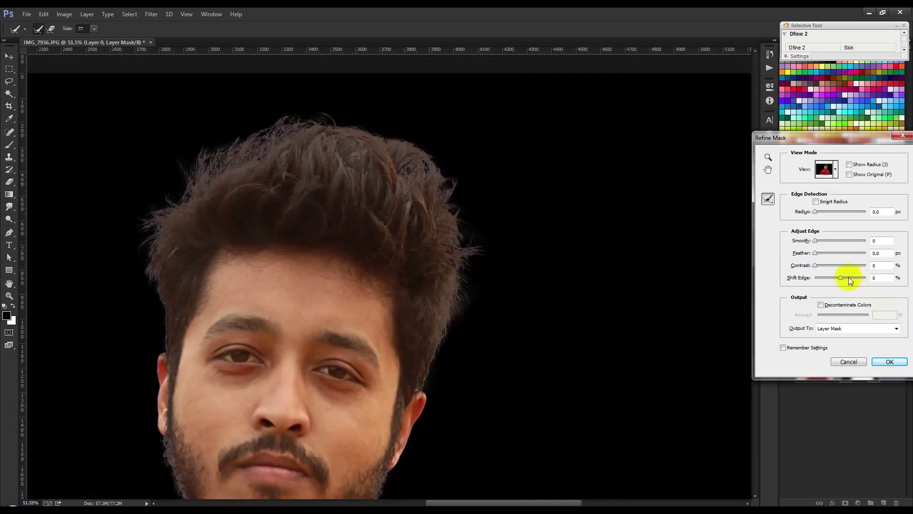
- Set Shift Edge to -12 and Contrast to 14, then apply the refinement
{"action": "left_click_drag", "start_coordinate": [841, 278], "coordinate": [840, 278]}
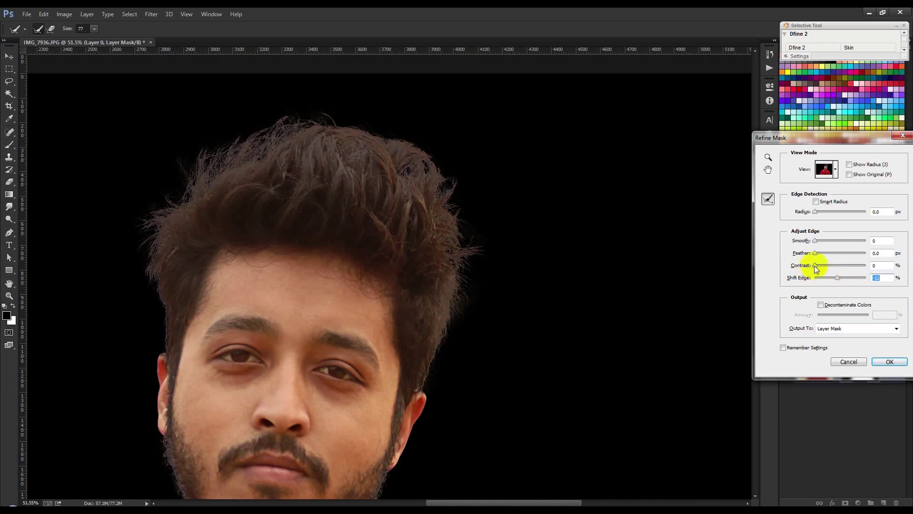
{"action": "left_click_drag", "start_coordinate": [824, 265], "coordinate": [822, 264]}
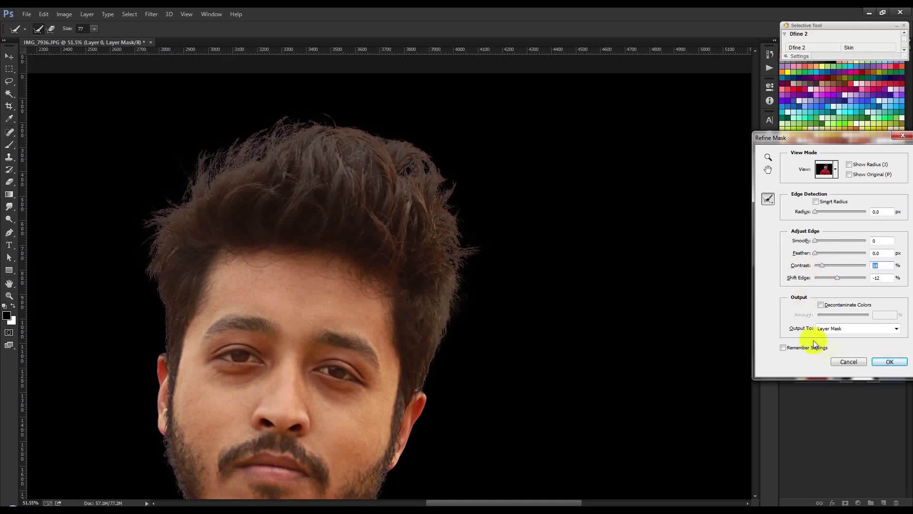
{"action": "left_click", "coordinate": [886, 362]}
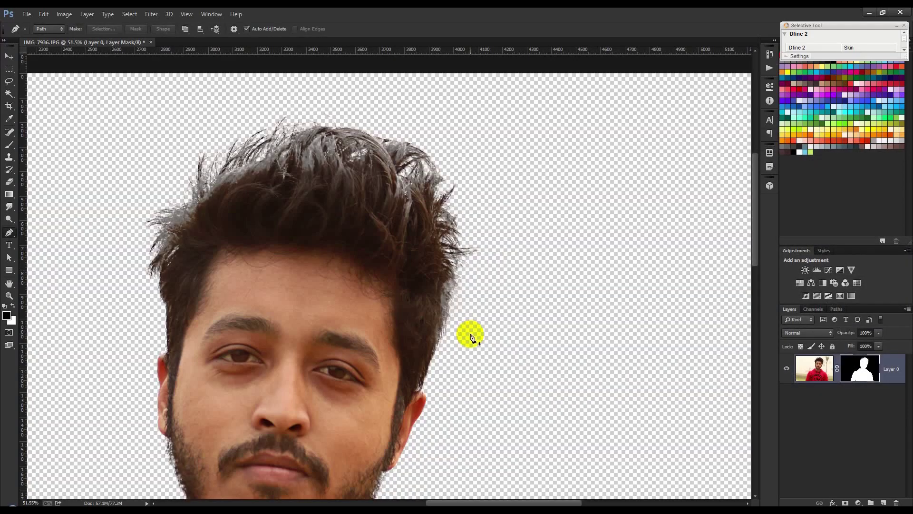
- Target the layer's image and apply Shadows/Highlights with Shadows at 11%
{"action": "scroll", "coordinate": [469, 332], "scroll_direction": "down", "scroll_amount": 5}
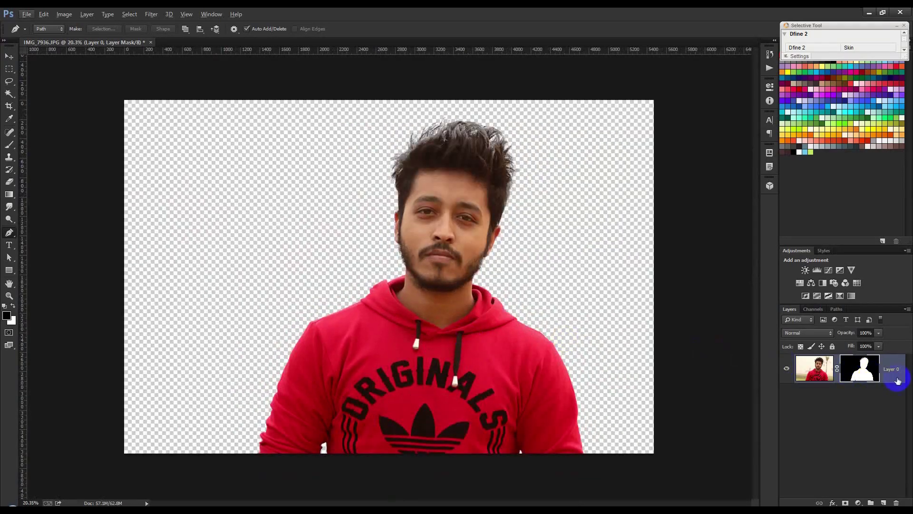
{"action": "left_click", "coordinate": [815, 373]}
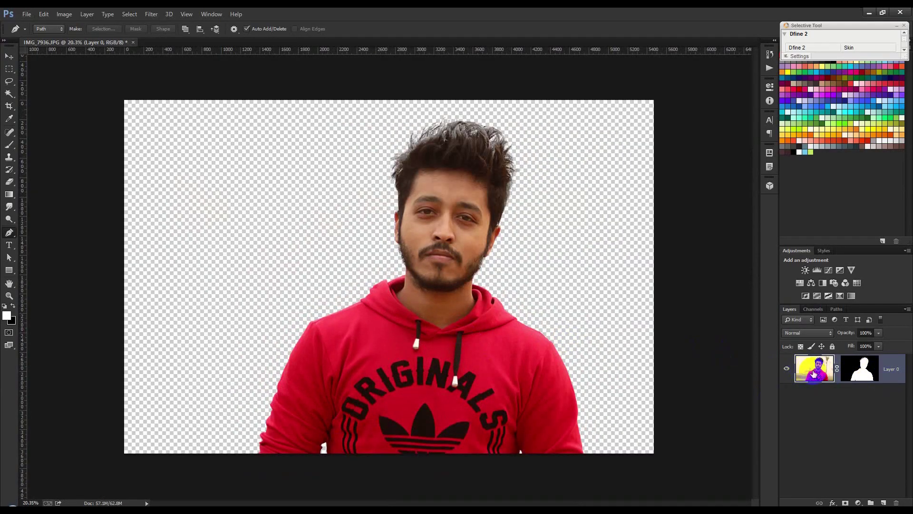
{"action": "left_click", "coordinate": [59, 13]}
{"action": "mouse_move", "coordinate": [81, 39]}
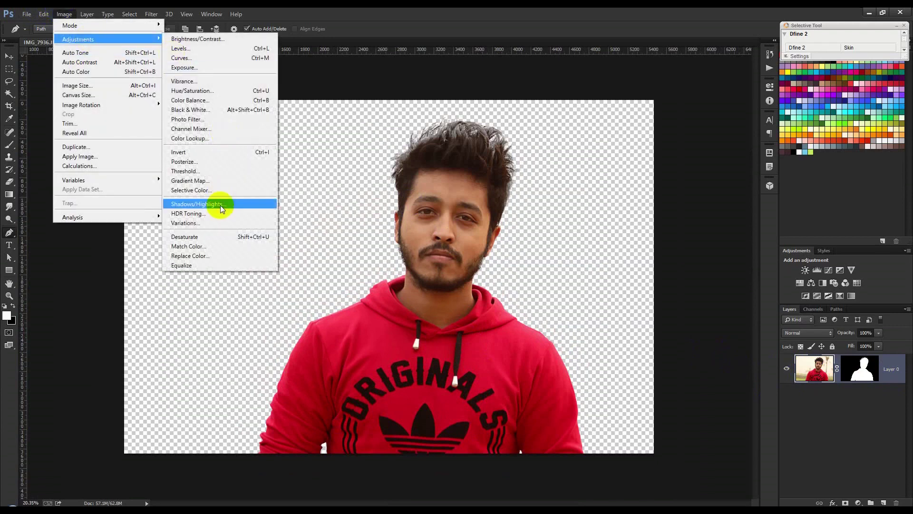
{"action": "left_click", "coordinate": [222, 209]}
{"action": "left_click_drag", "start_coordinate": [666, 149], "coordinate": [639, 149]}
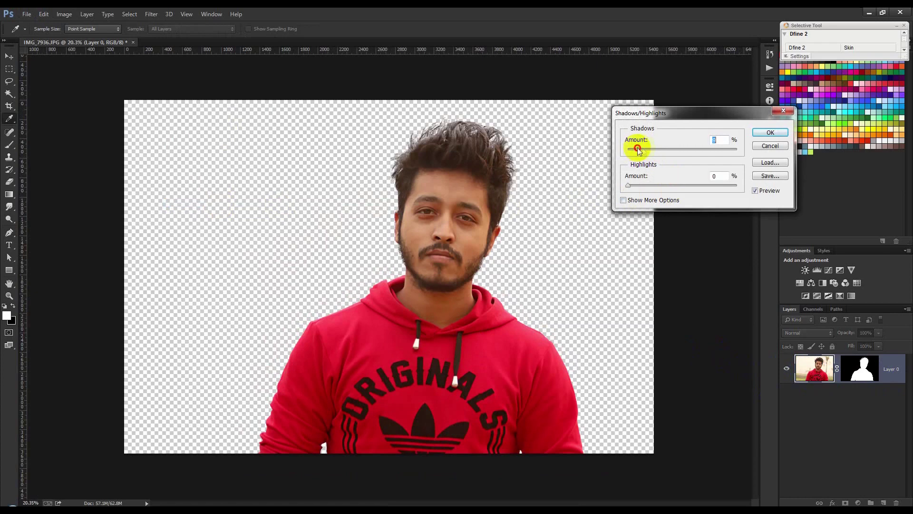
{"action": "left_click", "coordinate": [770, 133]}
- Apply Levels with the black input raised to 6 and white input nudged slightly
{"action": "left_click", "coordinate": [66, 15]}
{"action": "mouse_move", "coordinate": [78, 39]}
{"action": "left_click", "coordinate": [180, 45]}
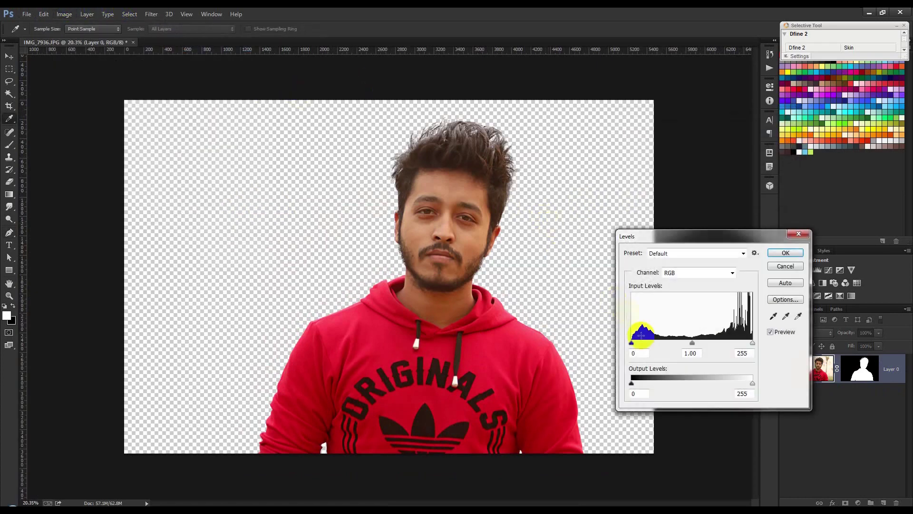
{"action": "left_click_drag", "start_coordinate": [635, 346], "coordinate": [636, 346]}
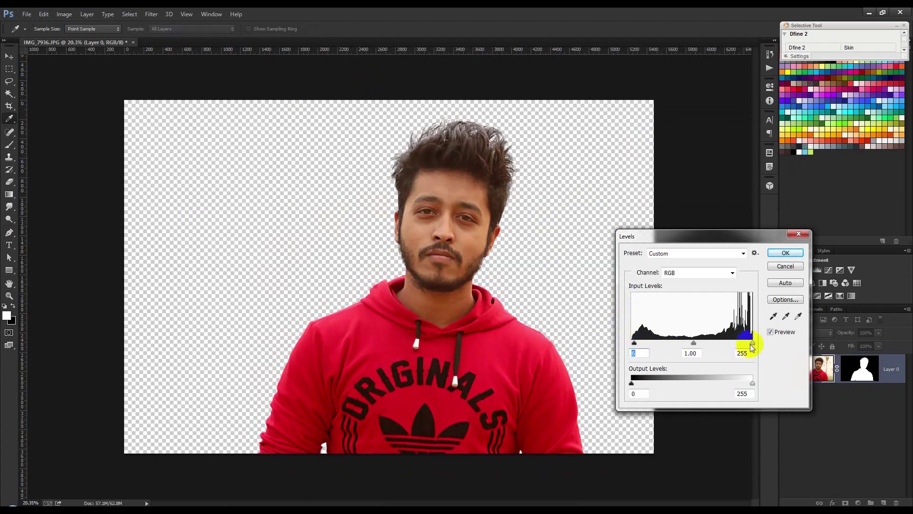
{"action": "left_click_drag", "start_coordinate": [741, 345], "coordinate": [743, 346]}
{"action": "left_click", "coordinate": [786, 253]}
{"action": "left_click", "coordinate": [64, 14]}
{"action": "mouse_move", "coordinate": [161, 39]}
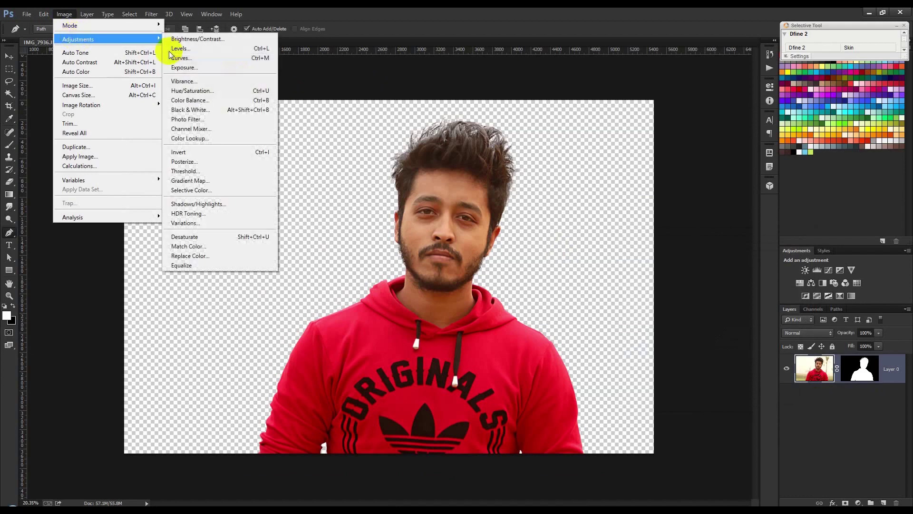
- Apply Selective Color to the Reds with Yellow at -4 and a small Black adjustment
{"action": "left_click", "coordinate": [203, 202]}
{"action": "left_click", "coordinate": [770, 146]}
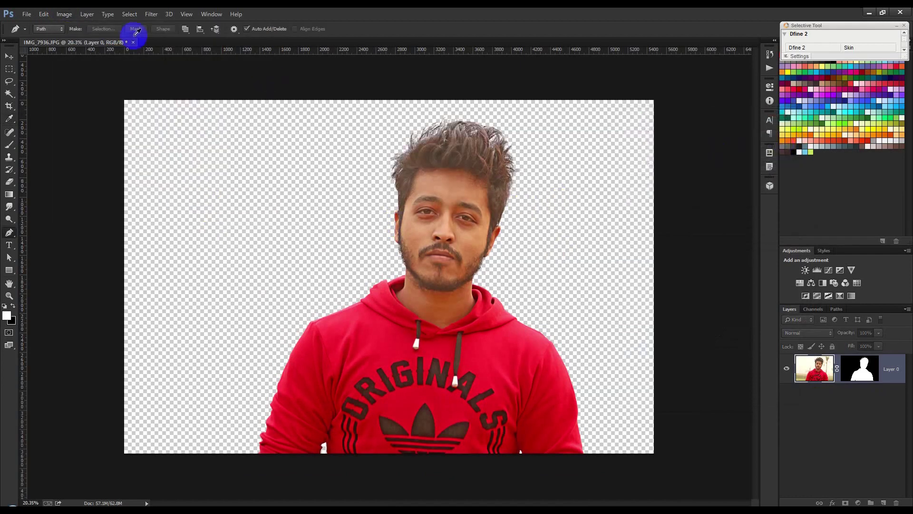
{"action": "left_click", "coordinate": [64, 14]}
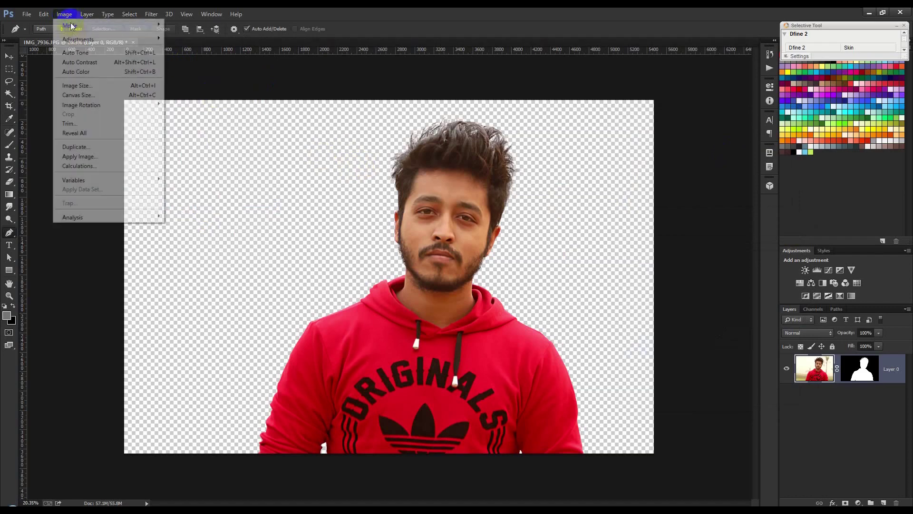
{"action": "mouse_move", "coordinate": [71, 38]}
{"action": "left_click", "coordinate": [205, 189]}
{"action": "left_click_drag", "start_coordinate": [559, 134], "coordinate": [642, 138]}
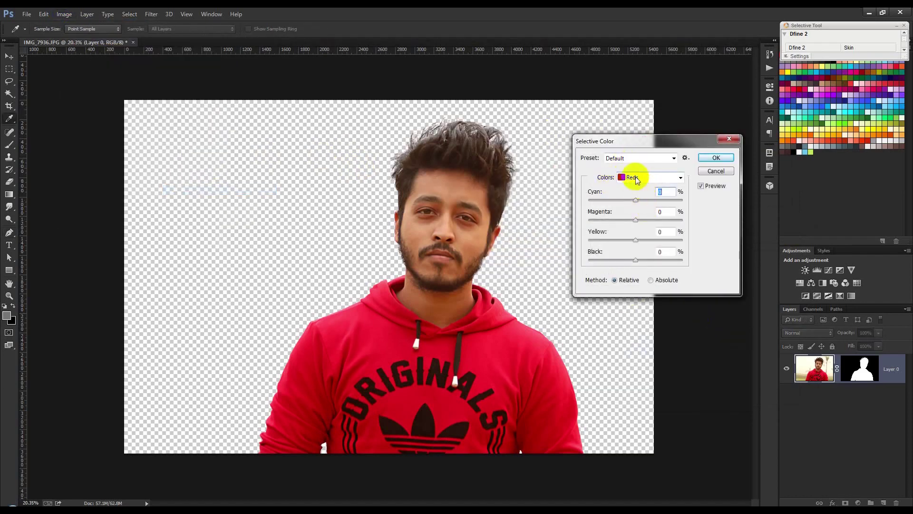
{"action": "left_click_drag", "start_coordinate": [639, 242], "coordinate": [632, 241]}
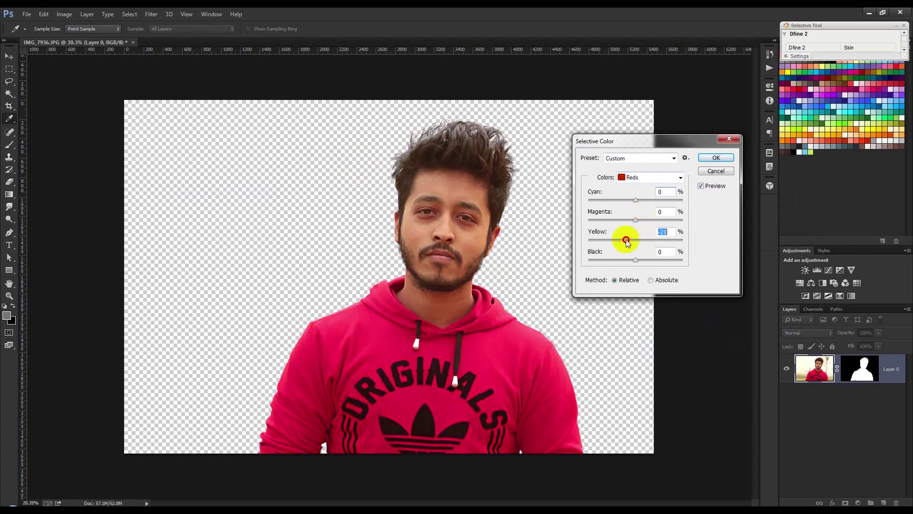
{"action": "left_click_drag", "start_coordinate": [636, 242], "coordinate": [630, 260]}
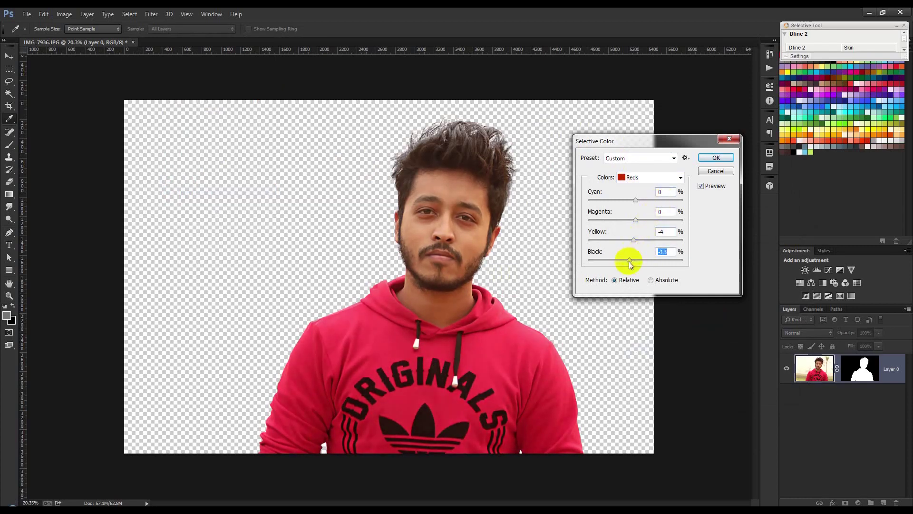
{"action": "left_click_drag", "start_coordinate": [638, 263], "coordinate": [640, 263]}
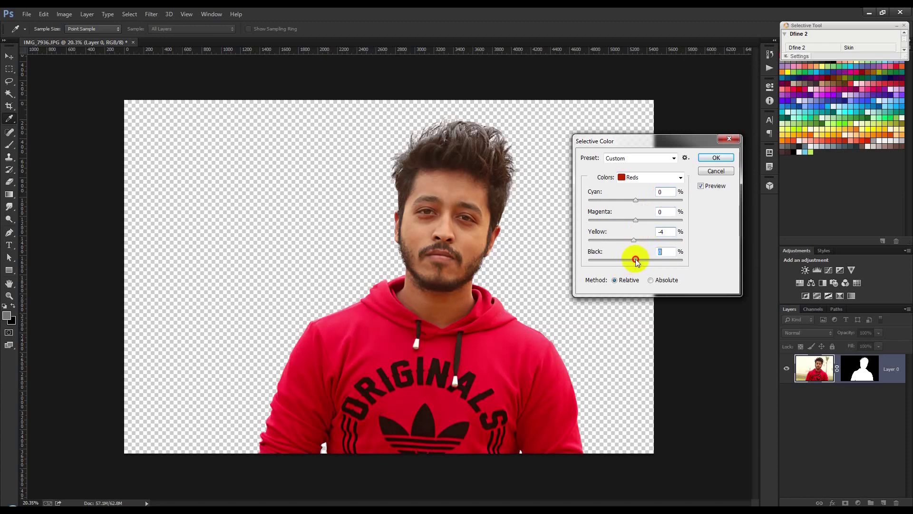
{"action": "left_click", "coordinate": [713, 158]}
- Add a white Solid Color fill layer and place it below Layer 0
{"action": "key", "text": "v"}
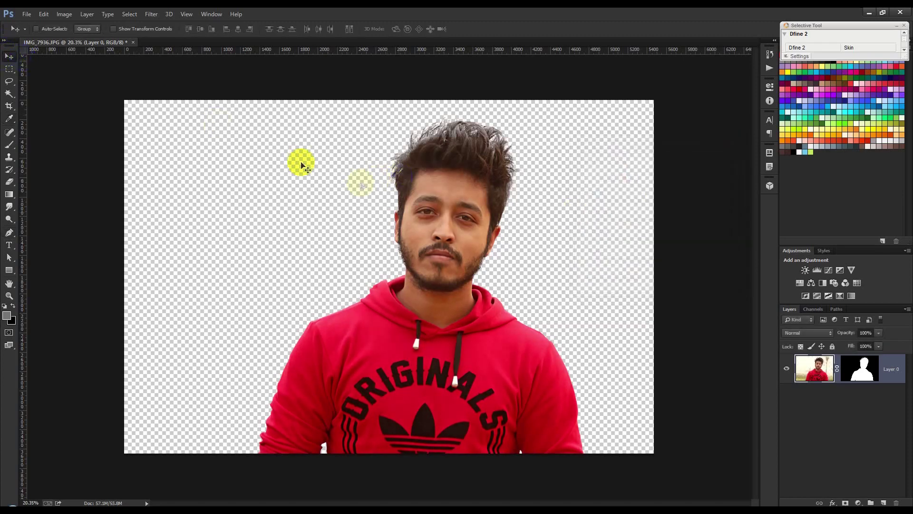
{"action": "scroll", "coordinate": [358, 184], "scroll_direction": "down", "scroll_amount": 1}
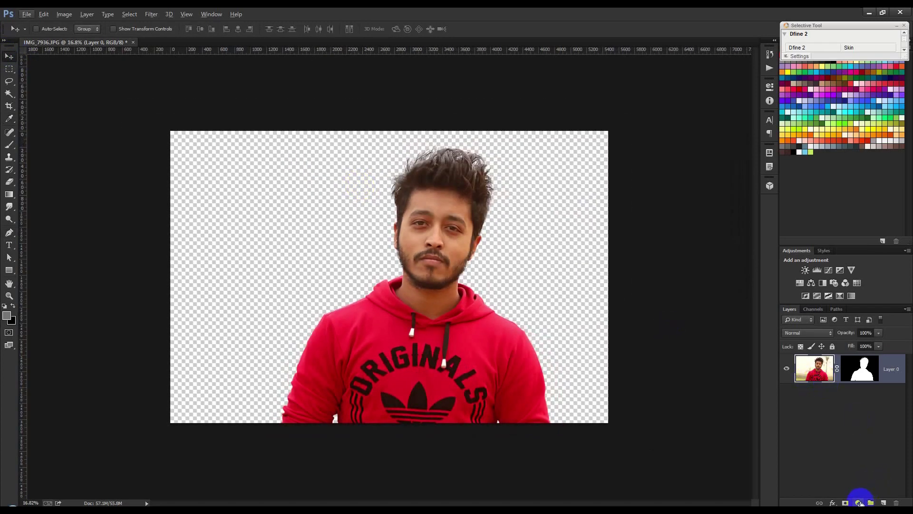
{"action": "scroll", "coordinate": [407, 255], "scroll_direction": "up", "scroll_amount": 1}
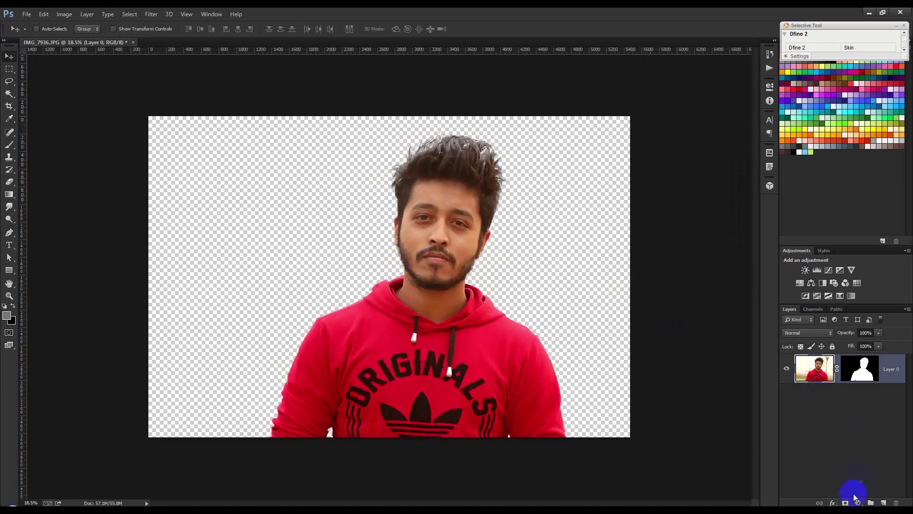
{"action": "left_click", "coordinate": [858, 503]}
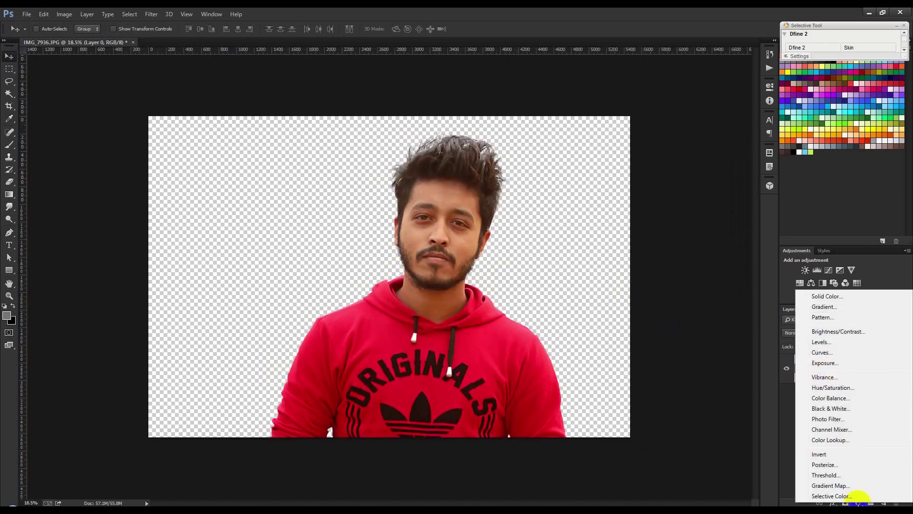
{"action": "left_click", "coordinate": [819, 296]}
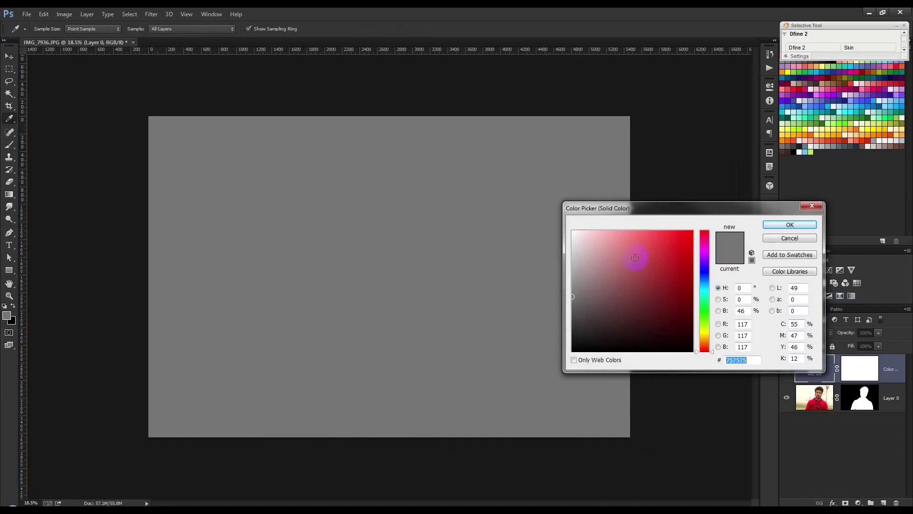
{"action": "left_click", "coordinate": [573, 232]}
{"action": "left_click", "coordinate": [789, 225]}
{"action": "left_click_drag", "start_coordinate": [889, 368], "coordinate": [837, 439]}
- Rotate the portrait on Layer 0 to about -5.6° and shift the man right
{"action": "left_click", "coordinate": [891, 366]}
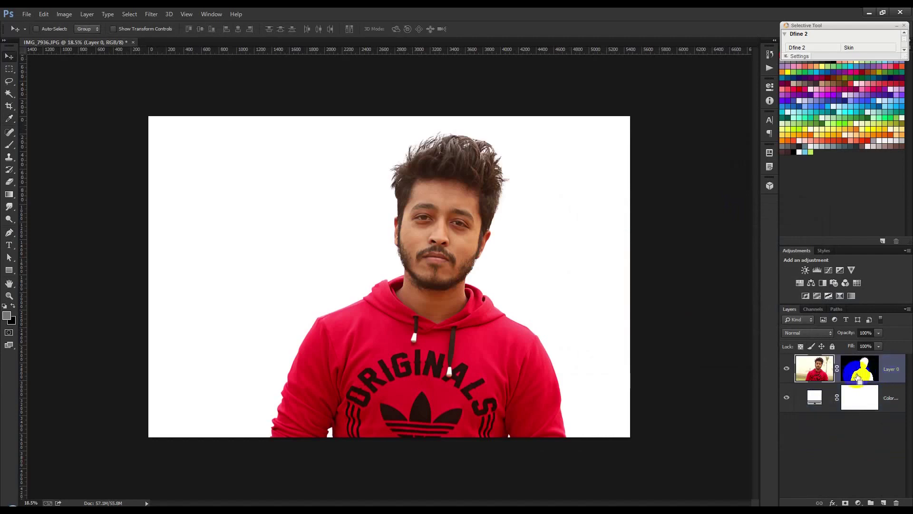
{"action": "key", "text": "ctrl+t"}
{"action": "left_click_drag", "start_coordinate": [689, 291], "coordinate": [693, 271]}
{"action": "left_click_drag", "start_coordinate": [573, 301], "coordinate": [516, 317]}
{"action": "left_click_drag", "start_coordinate": [701, 318], "coordinate": [701, 308]}
{"action": "left_click_drag", "start_coordinate": [505, 309], "coordinate": [524, 310]}
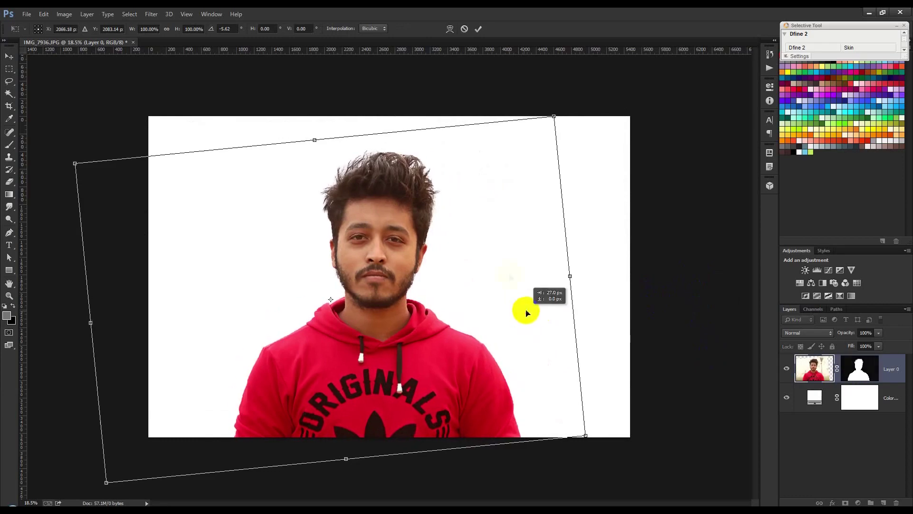
{"action": "left_click", "coordinate": [480, 27]}
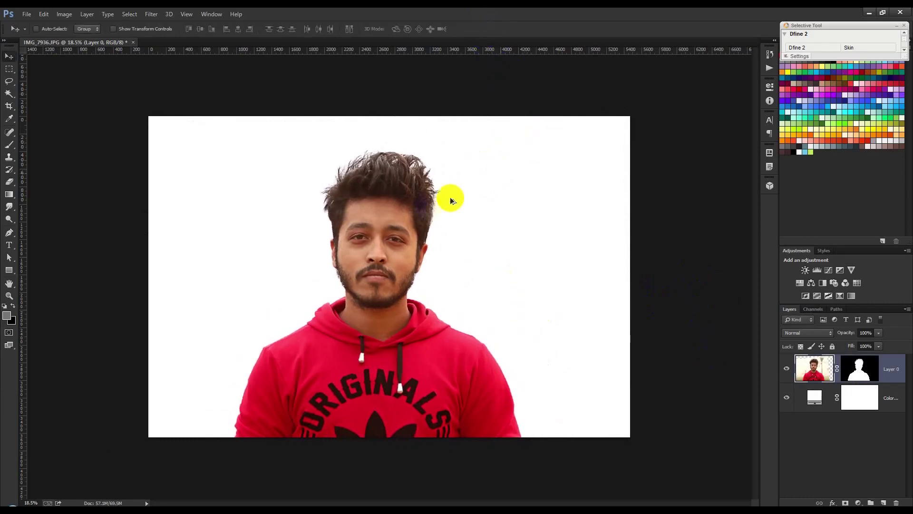
{"action": "scroll", "coordinate": [450, 197], "scroll_direction": "up", "scroll_amount": 2}
{"action": "left_click_drag", "start_coordinate": [428, 205], "coordinate": [442, 223]}
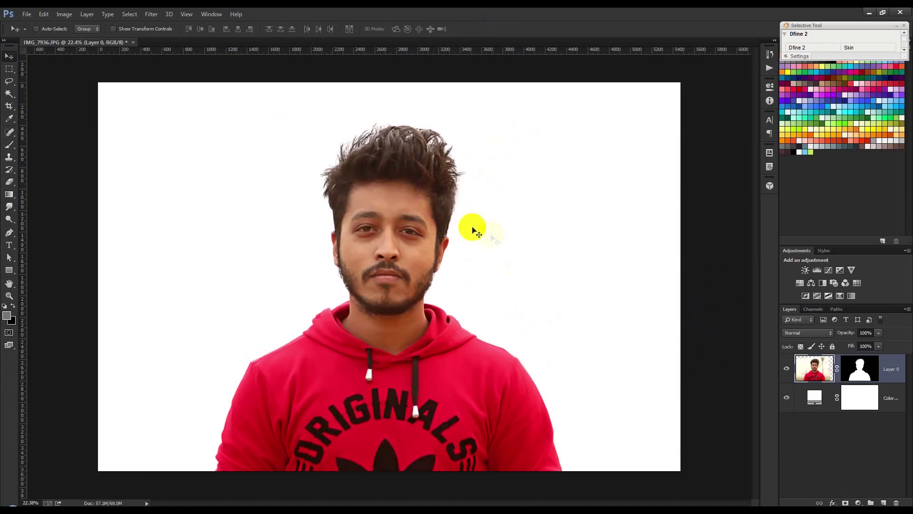
{"action": "left_click", "coordinate": [895, 371]}
- Convert Layer 0 to a Smart Object and nudge the man a few pixels right
{"action": "right_click", "coordinate": [892, 367]}
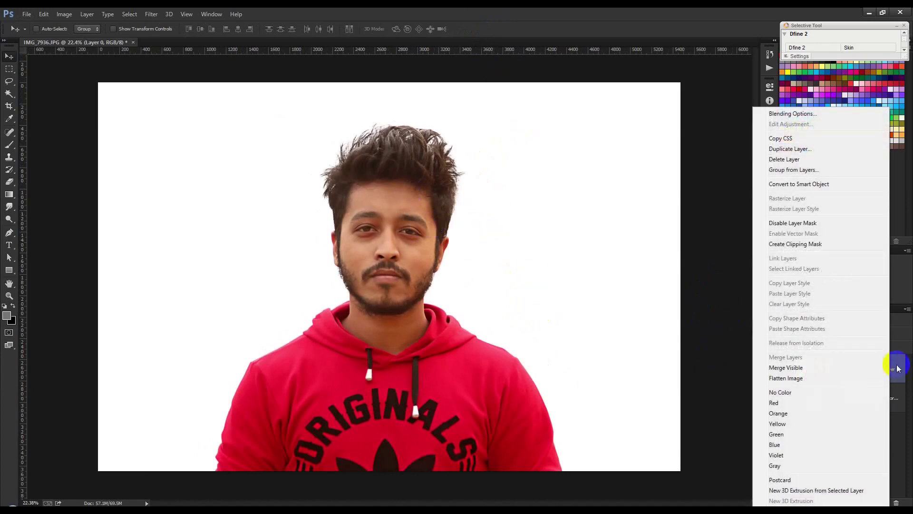
{"action": "left_click", "coordinate": [791, 184]}
{"action": "right_click", "coordinate": [856, 369]}
{"action": "left_click", "coordinate": [867, 366]}
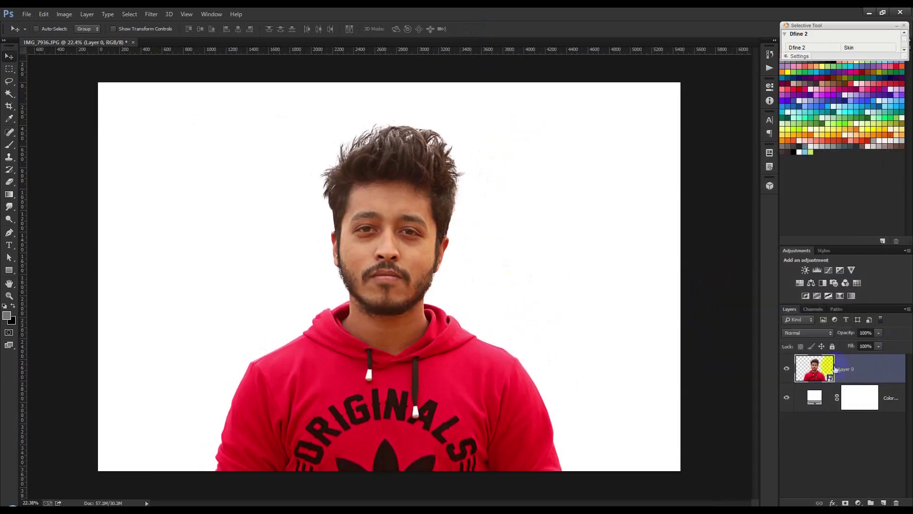
{"action": "left_click_drag", "start_coordinate": [476, 326], "coordinate": [478, 328]}
- Rasterize Layer 0 back into a plain pixel layer
{"action": "right_click", "coordinate": [855, 364]}
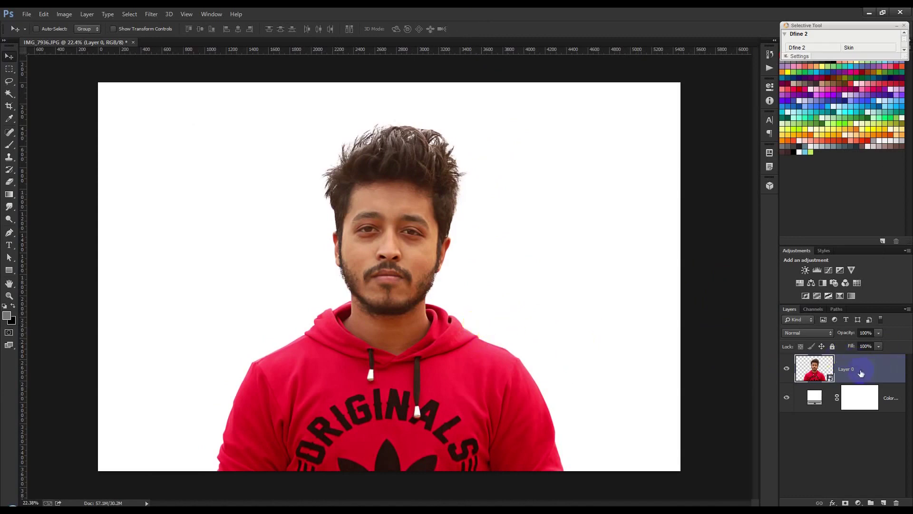
{"action": "right_click", "coordinate": [851, 394]}
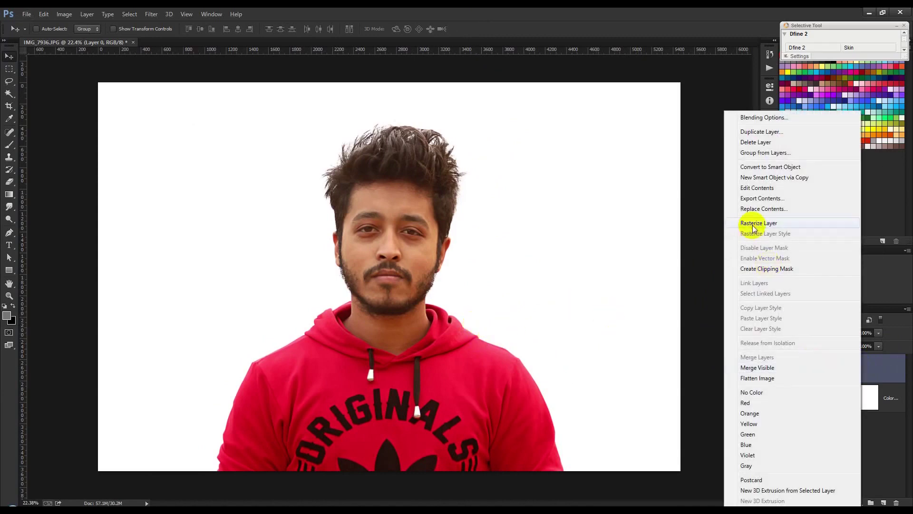
{"action": "left_click", "coordinate": [757, 225]}
{"action": "scroll", "coordinate": [529, 310], "scroll_direction": "up", "scroll_amount": 6}
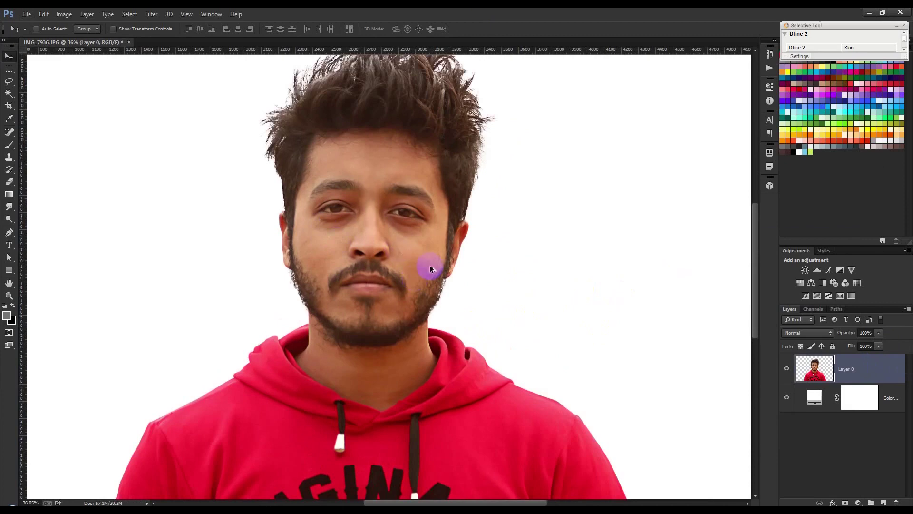
{"action": "scroll", "coordinate": [376, 263], "scroll_direction": "up", "scroll_amount": 2}
{"action": "scroll", "coordinate": [375, 263], "scroll_direction": "down", "scroll_amount": 3}
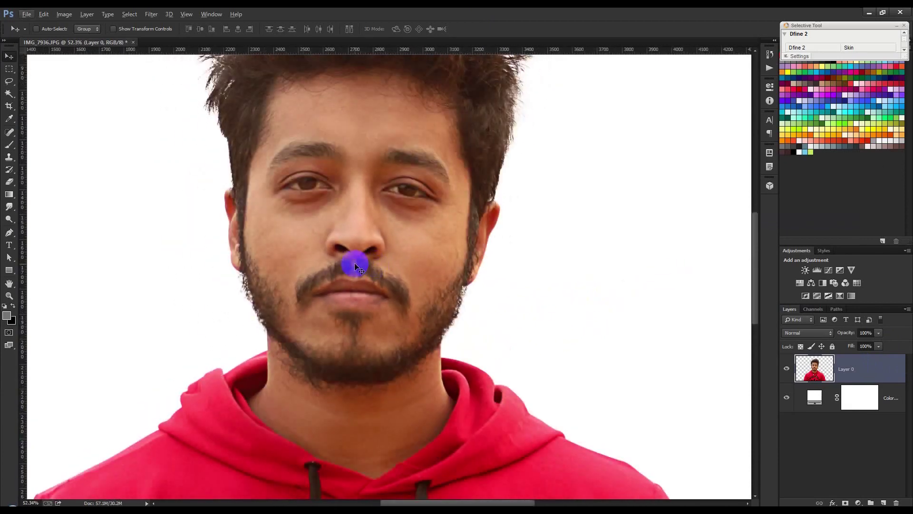
{"action": "left_click", "coordinate": [159, 15]}
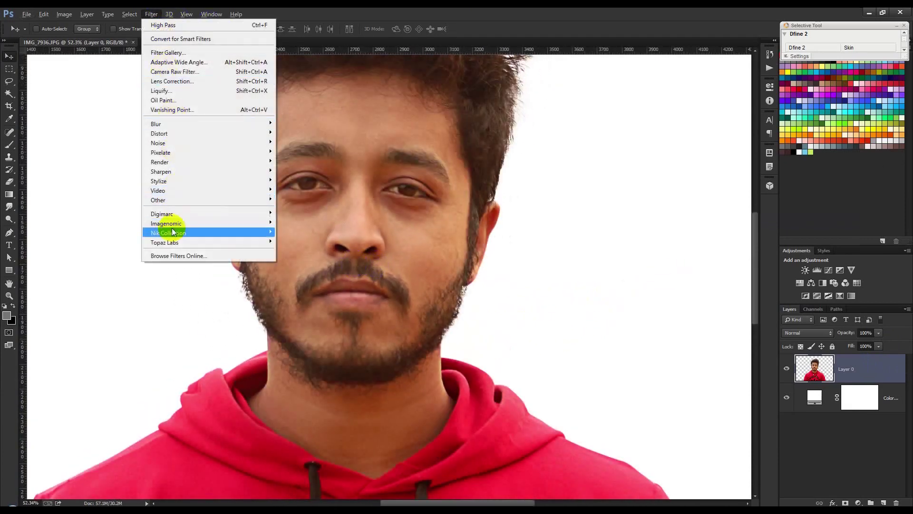
{"action": "mouse_move", "coordinate": [178, 224]}
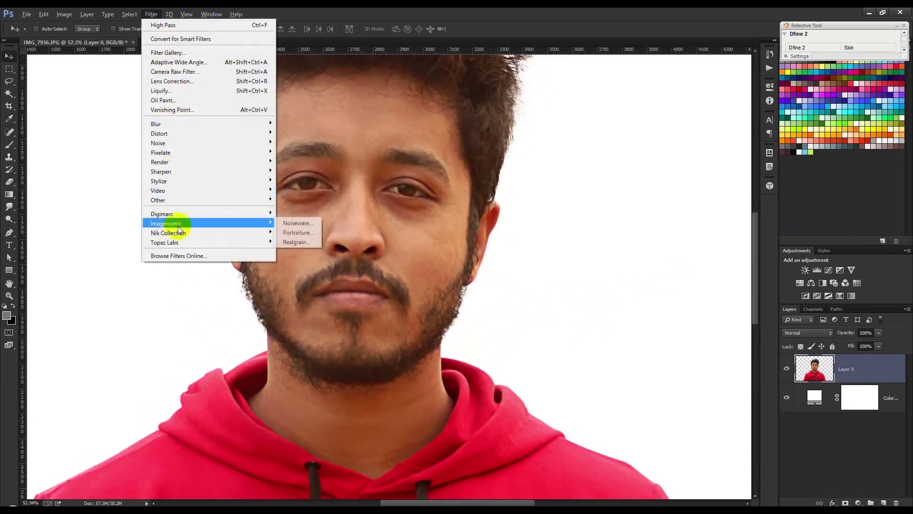
- Apply Imagenomic Portraiture to the portrait, keeping its default settings
{"action": "left_click", "coordinate": [291, 233]}
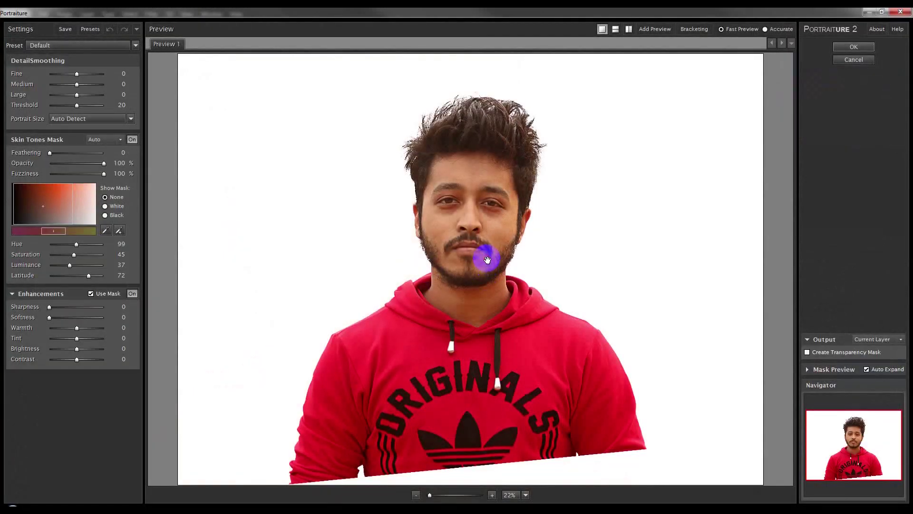
{"action": "left_click", "coordinate": [842, 49]}
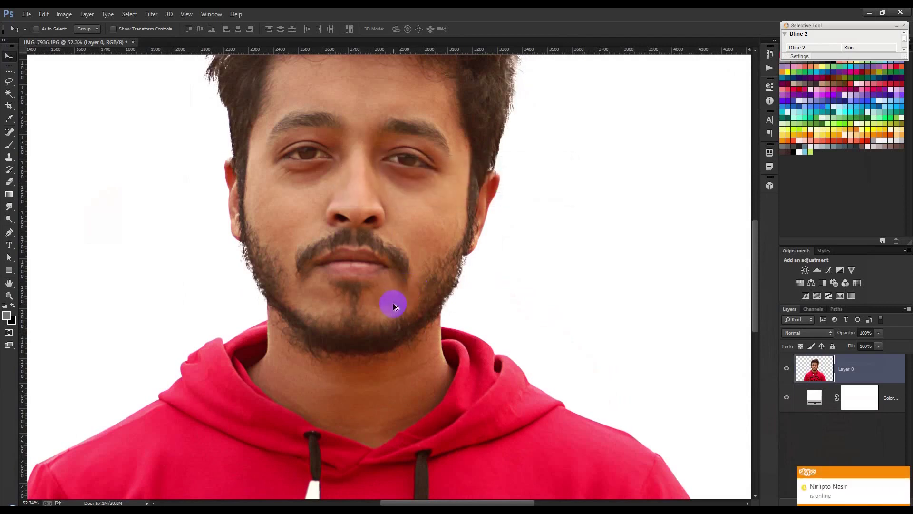
- Apply Unsharp Mask to the portrait with Amount raised from 100 to 145%
{"action": "left_click", "coordinate": [151, 14]}
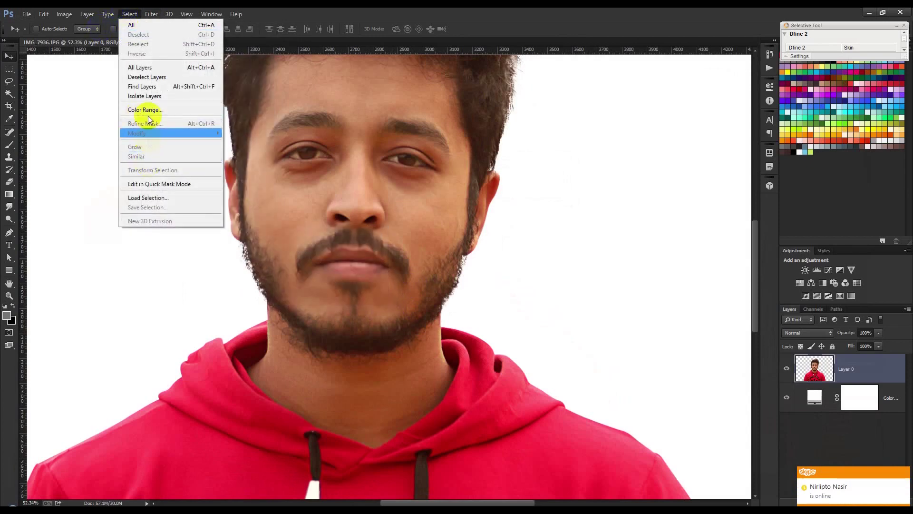
{"action": "mouse_move", "coordinate": [170, 169]}
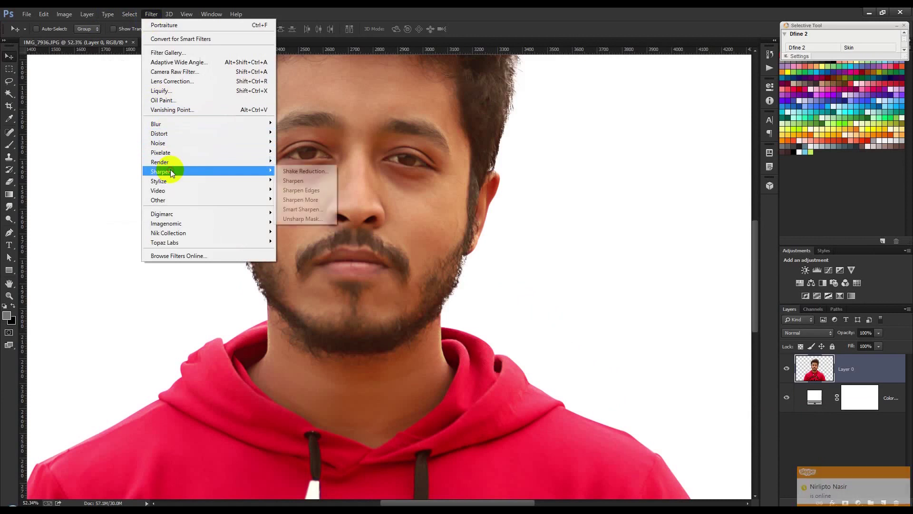
{"action": "left_click", "coordinate": [307, 219]}
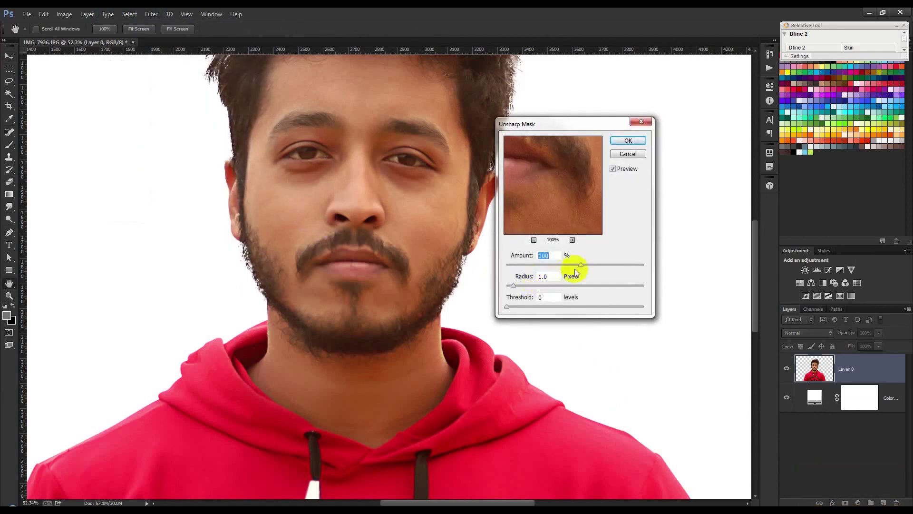
{"action": "left_click_drag", "start_coordinate": [585, 265], "coordinate": [597, 266]}
{"action": "left_click", "coordinate": [628, 140]}
{"action": "left_click", "coordinate": [152, 14]}
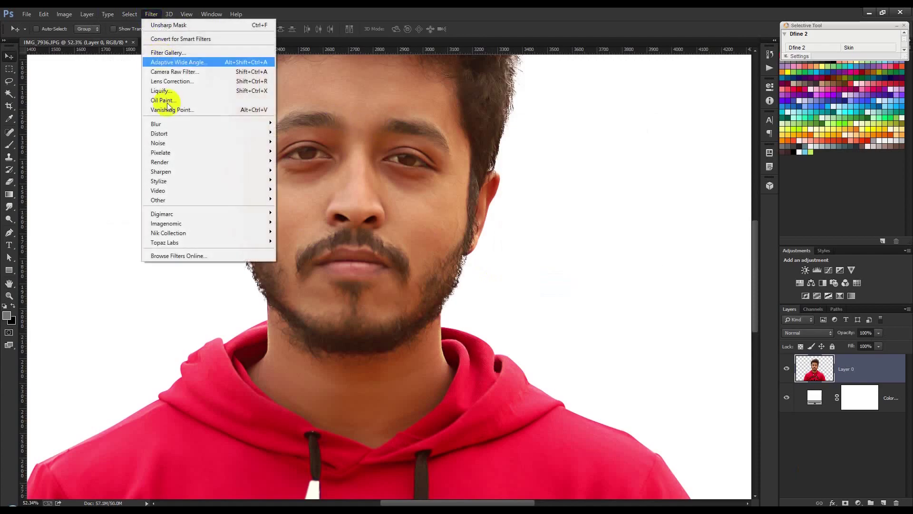
- In Camera Raw, raise Clarity and Blacks, lower Vibrance, set Exposure +0.15, and apply
{"action": "left_click", "coordinate": [173, 72]}
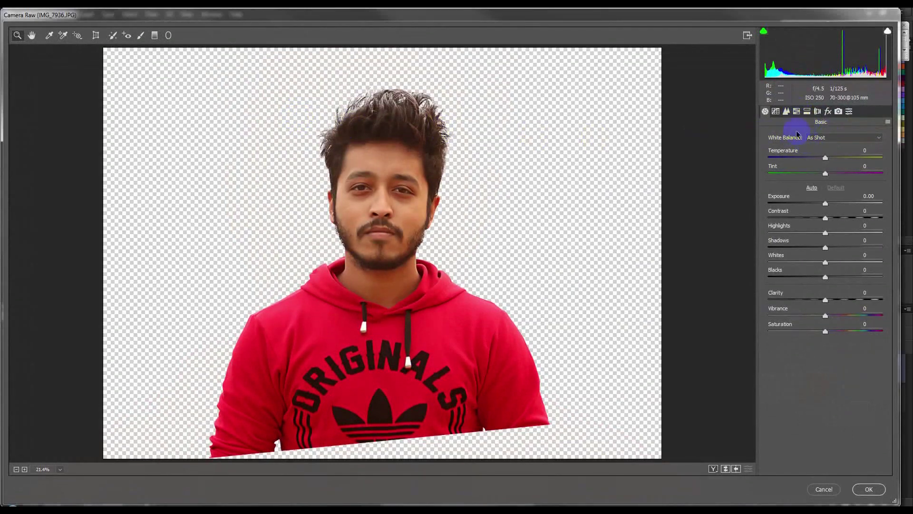
{"action": "left_click", "coordinate": [787, 112]}
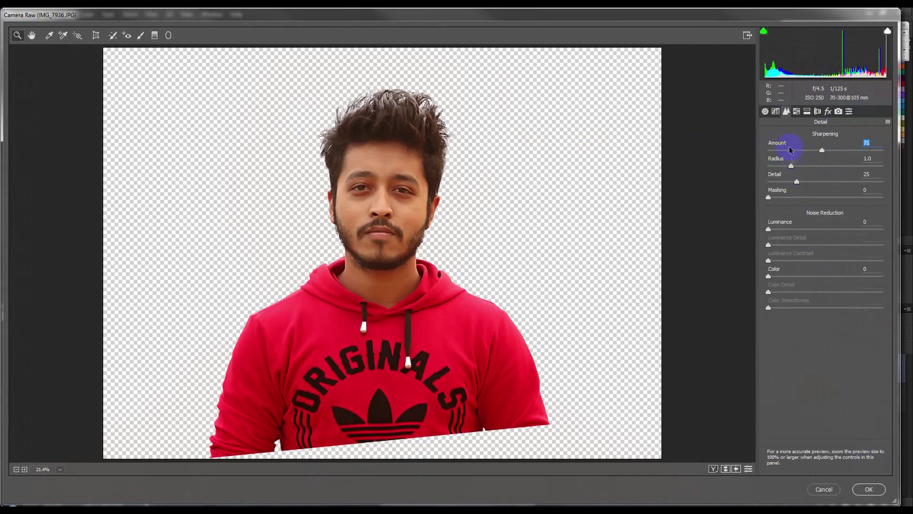
{"action": "left_click", "coordinate": [776, 112]}
{"action": "left_click", "coordinate": [765, 111]}
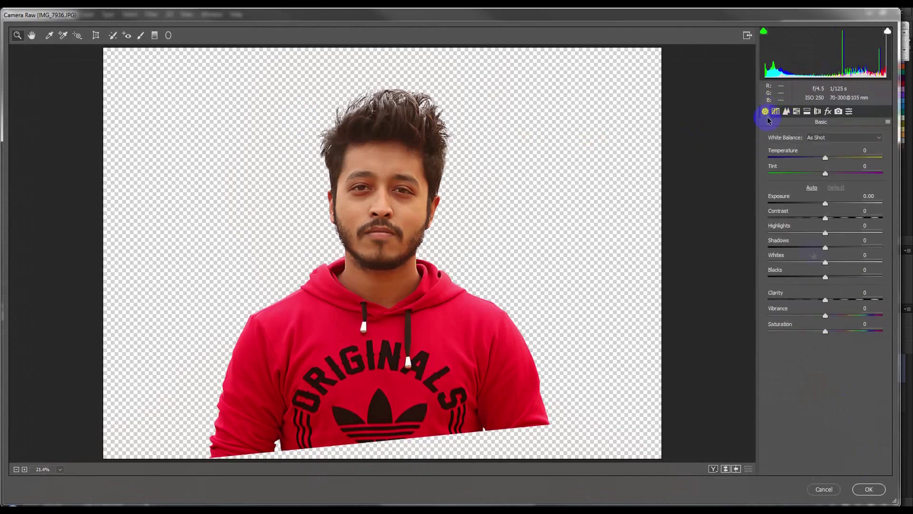
{"action": "left_click_drag", "start_coordinate": [833, 302], "coordinate": [851, 303]}
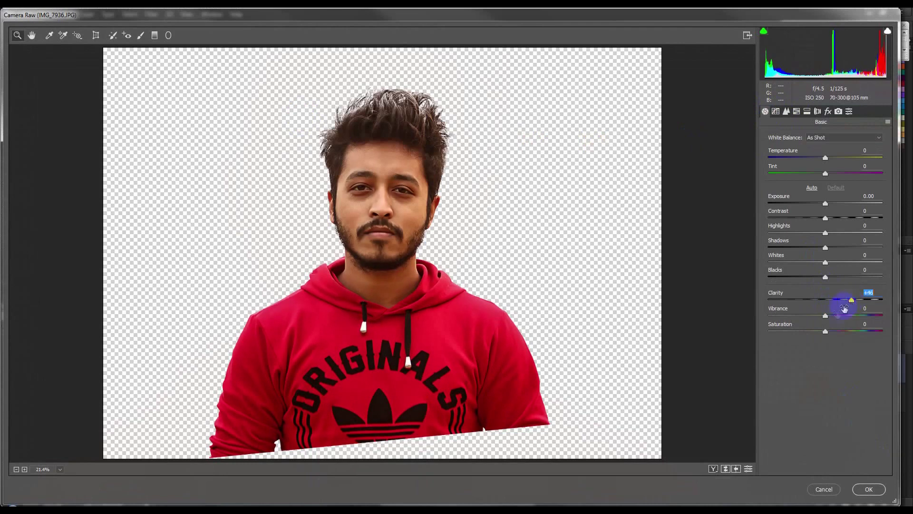
{"action": "left_click_drag", "start_coordinate": [826, 281], "coordinate": [852, 266]}
{"action": "left_click_drag", "start_coordinate": [825, 317], "coordinate": [817, 317]}
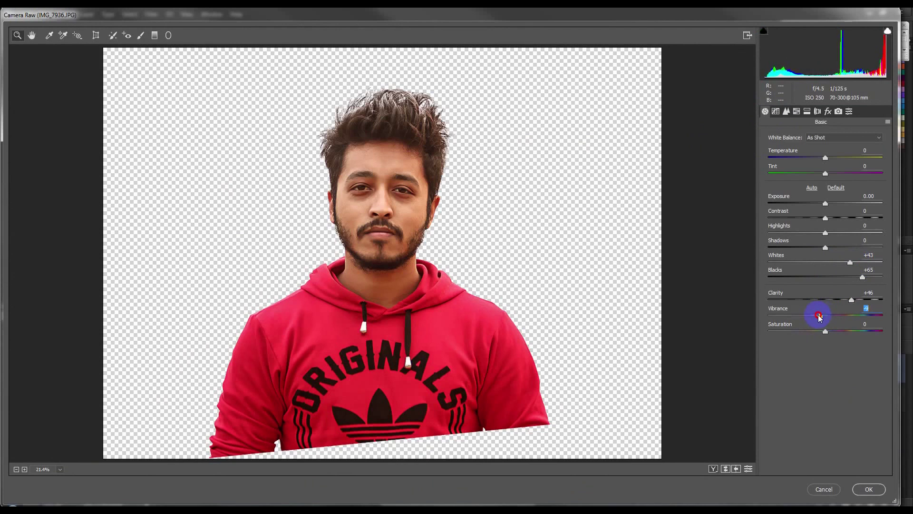
{"action": "left_click_drag", "start_coordinate": [826, 205], "coordinate": [813, 222]}
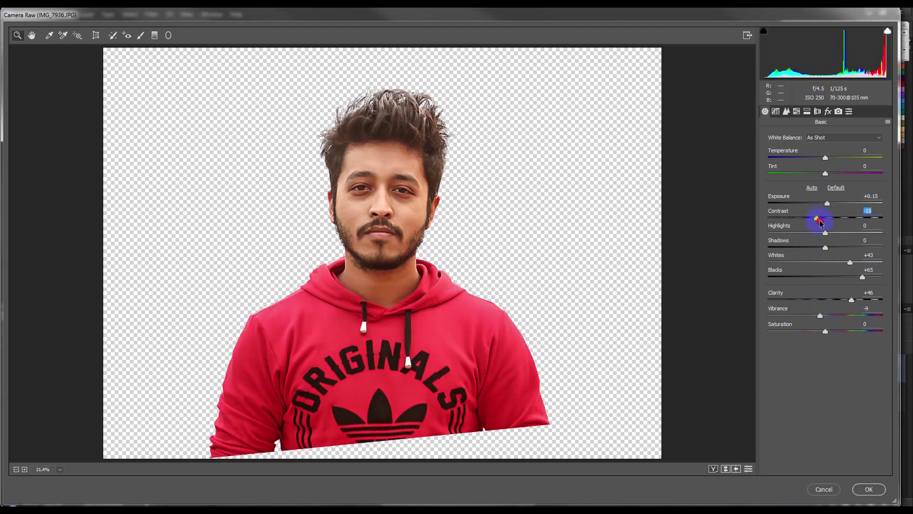
{"action": "left_click", "coordinate": [859, 485]}
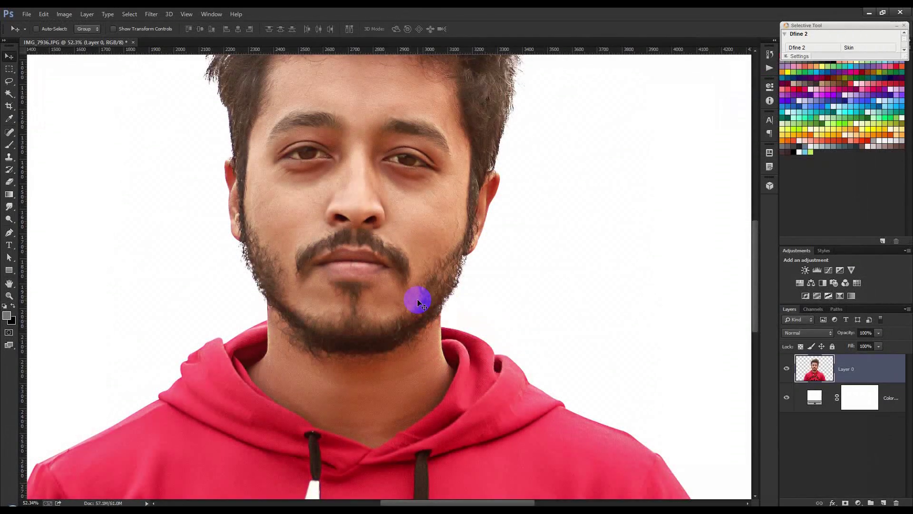
- Resize the image to 2500 px wide (2500 × 1667) in Image Size
{"action": "scroll", "coordinate": [418, 302], "scroll_direction": "down", "scroll_amount": 5}
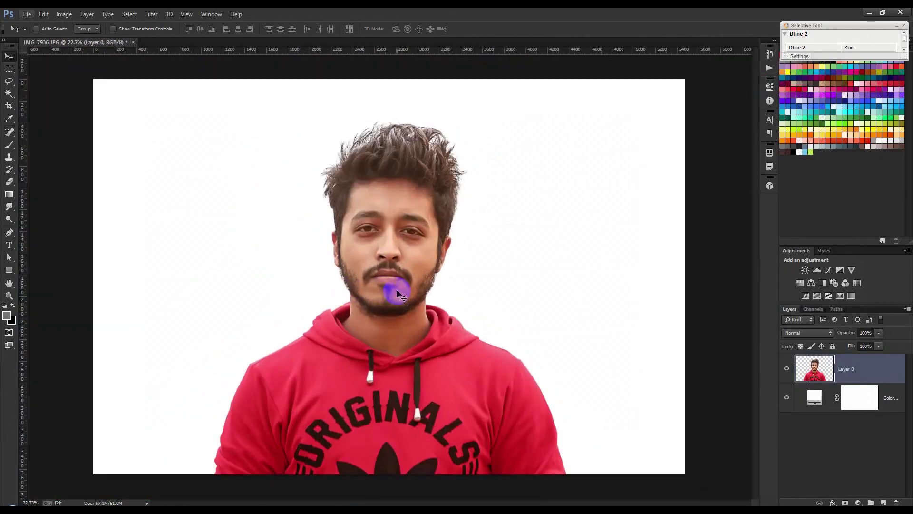
{"action": "scroll", "coordinate": [401, 297], "scroll_direction": "up", "scroll_amount": 1}
{"action": "left_click", "coordinate": [64, 14]}
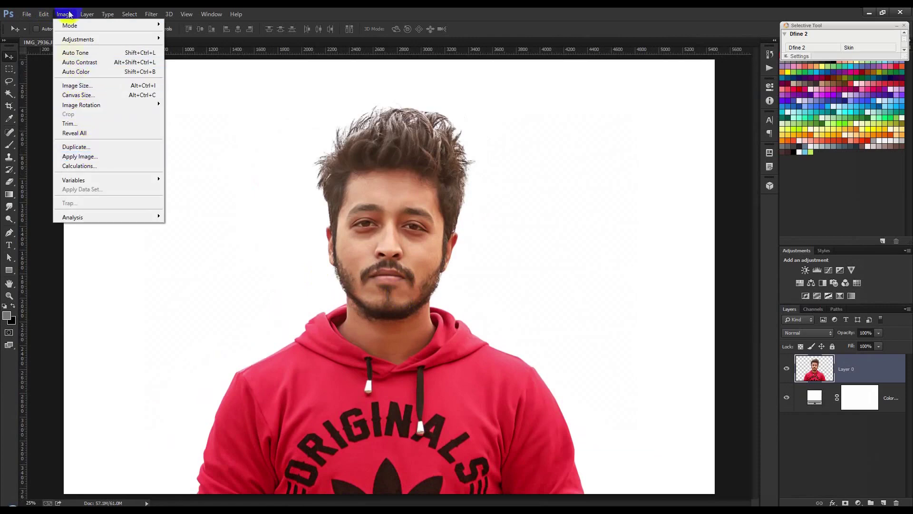
{"action": "left_click", "coordinate": [82, 85]}
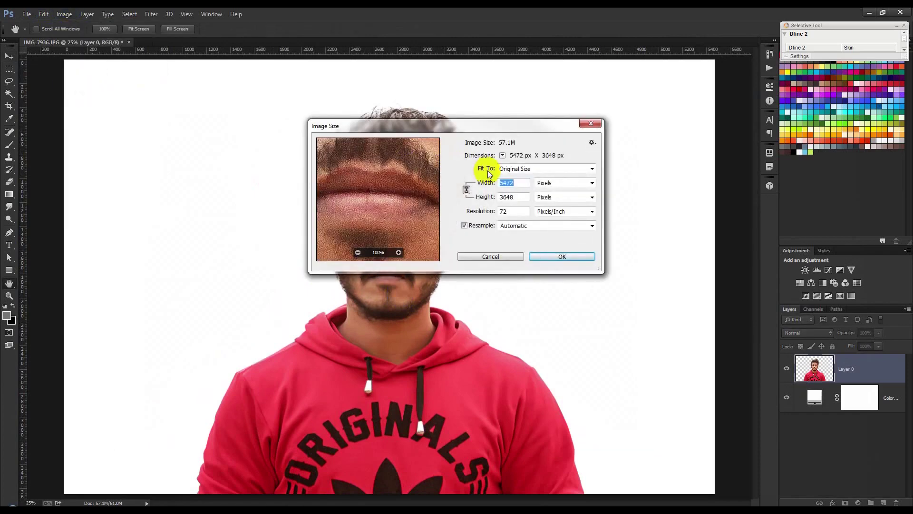
{"action": "type", "text": "3"}
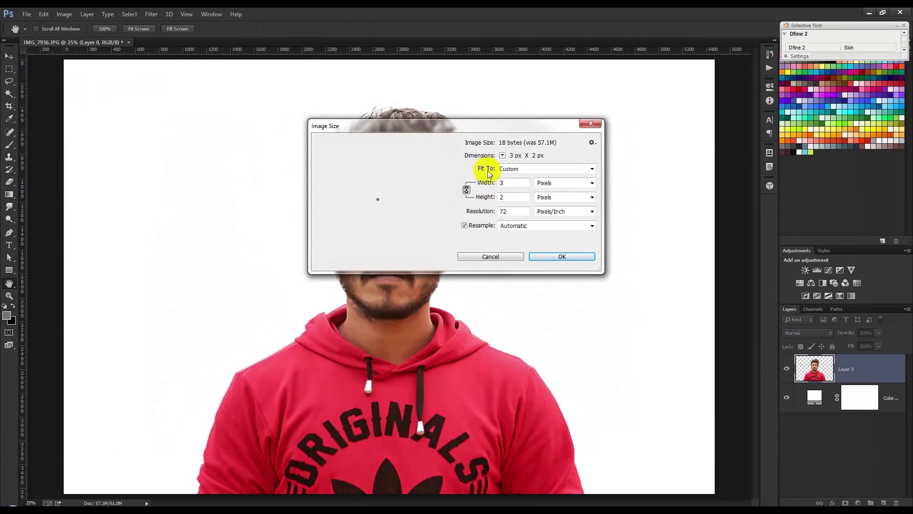
{"action": "type", "text": "500"}
{"action": "key", "text": "Return"}
{"action": "key", "text": "v"}
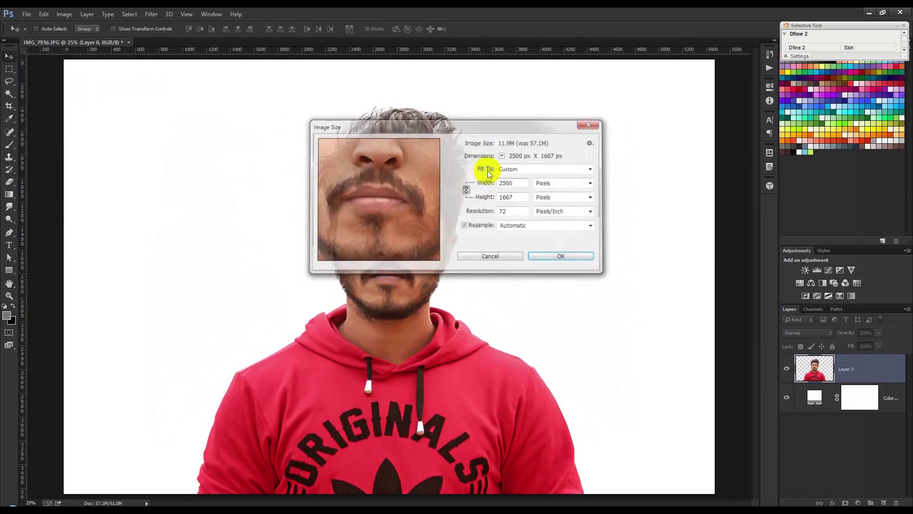
- Save the portrait as IMG_7936.psd on the Desktop
{"action": "scroll", "coordinate": [492, 181], "scroll_direction": "up", "scroll_amount": 2}
{"action": "scroll", "coordinate": [492, 181], "scroll_direction": "up", "scroll_amount": 2}
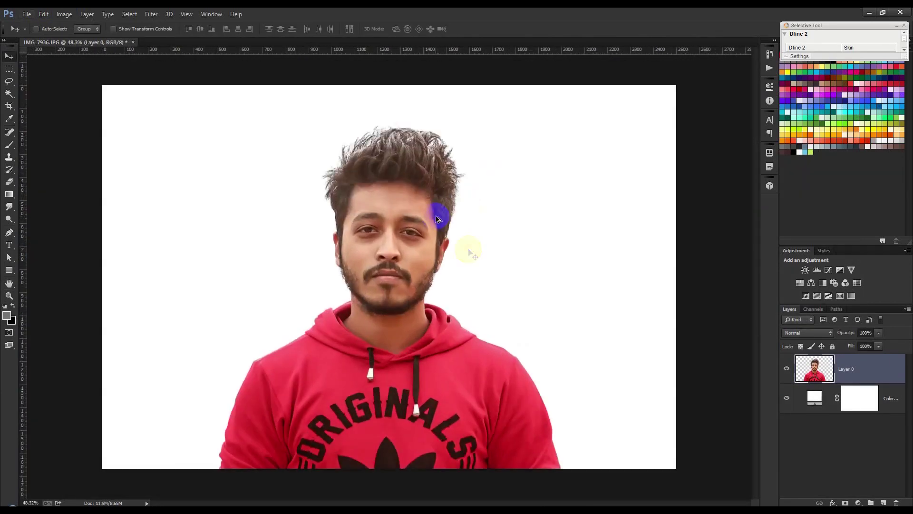
{"action": "left_click", "coordinate": [26, 14]}
{"action": "left_click", "coordinate": [35, 133]}
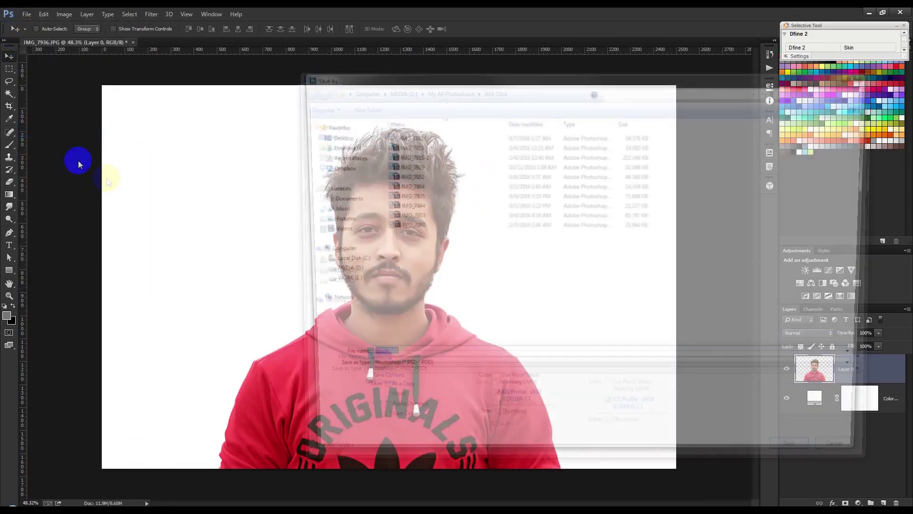
{"action": "left_click", "coordinate": [326, 138]}
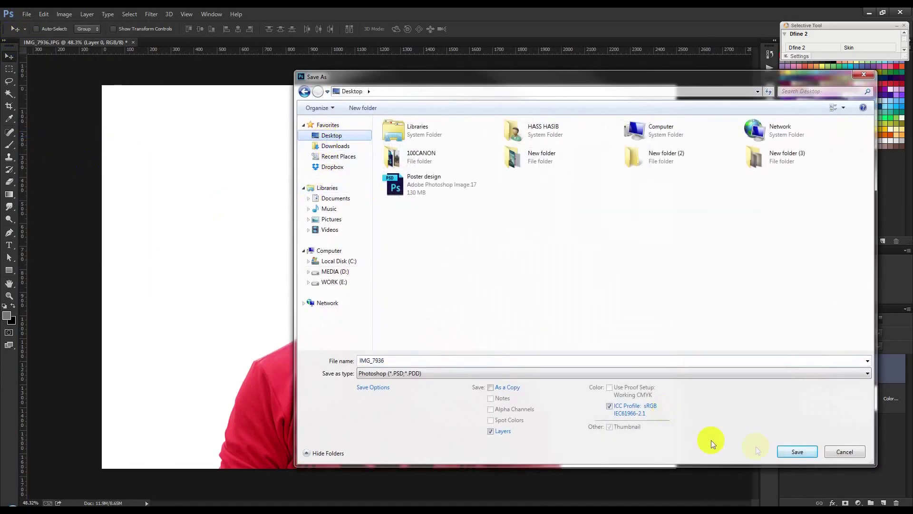
{"action": "left_click", "coordinate": [798, 451]}
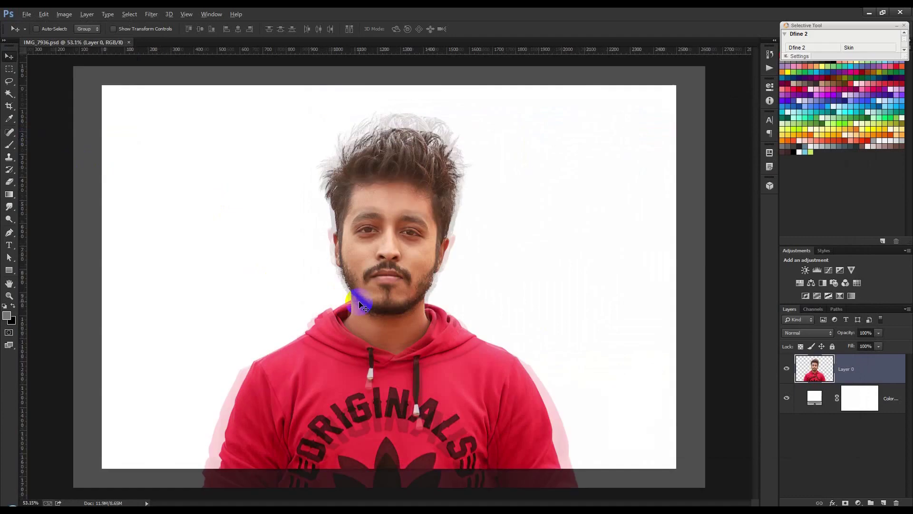
{"action": "left_click", "coordinate": [27, 13]}
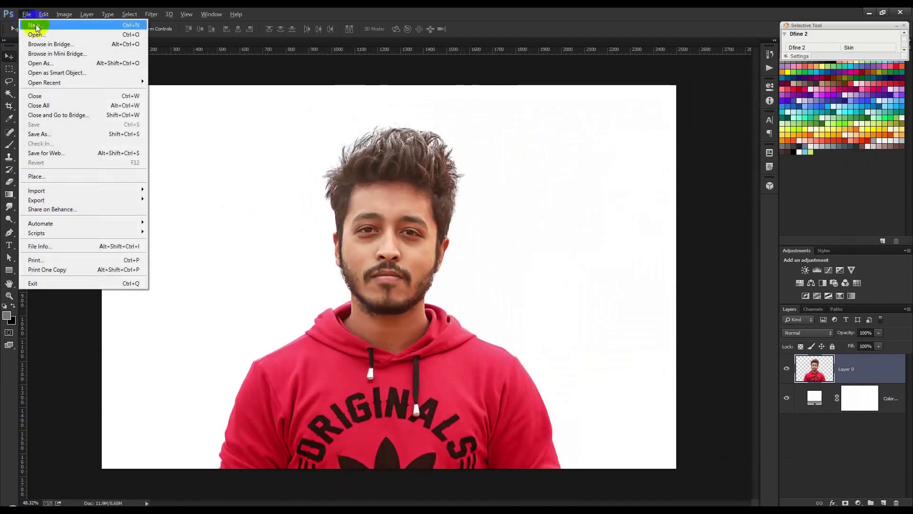
- Create a new blank 1280 × 720 document and fit it to the window
{"action": "left_click", "coordinate": [27, 14]}
{"action": "left_click", "coordinate": [27, 14]}
{"action": "left_click", "coordinate": [32, 27]}
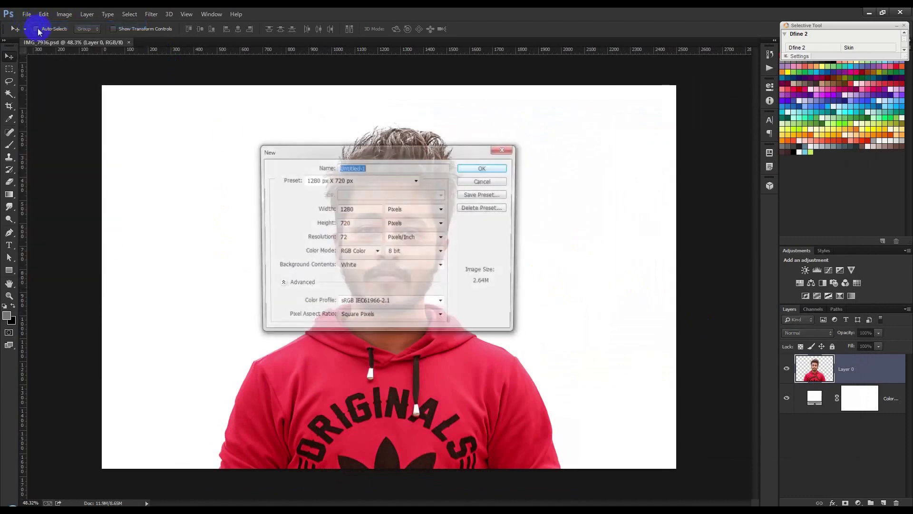
{"action": "left_click", "coordinate": [484, 169]}
{"action": "key", "text": "ctrl+0"}
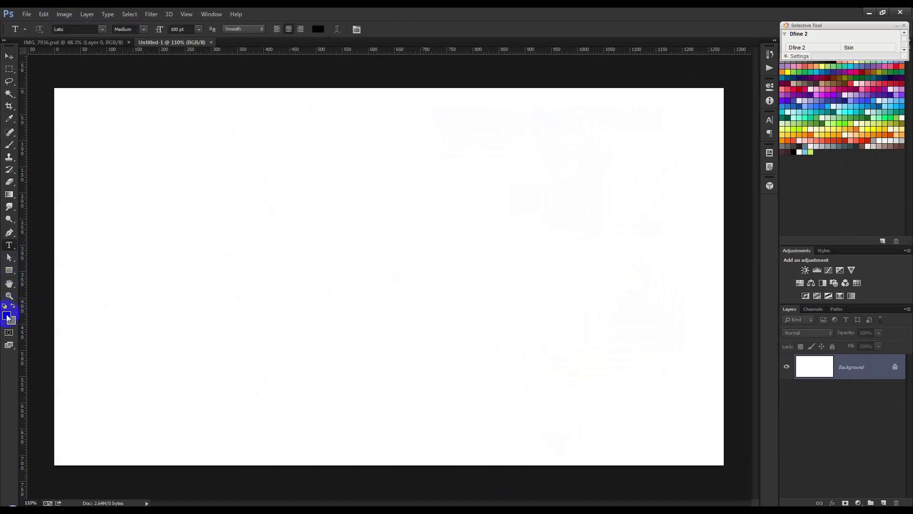
- Type 'HASS HASIB' on the canvas in the Bebas font and position it
{"action": "left_click", "coordinate": [277, 295]}
{"action": "type", "text": "HASS HASIB"}
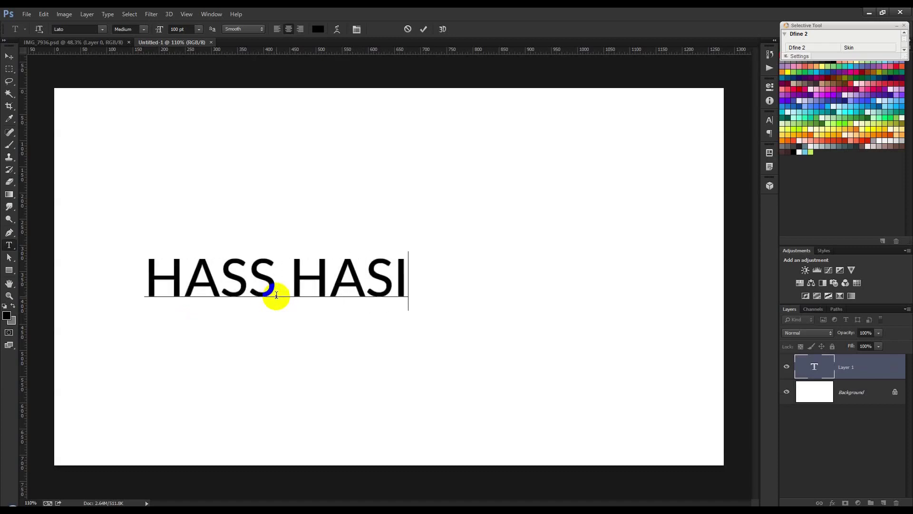
{"action": "left_click_drag", "start_coordinate": [305, 216], "coordinate": [362, 222]}
{"action": "key", "text": "ctrl+a"}
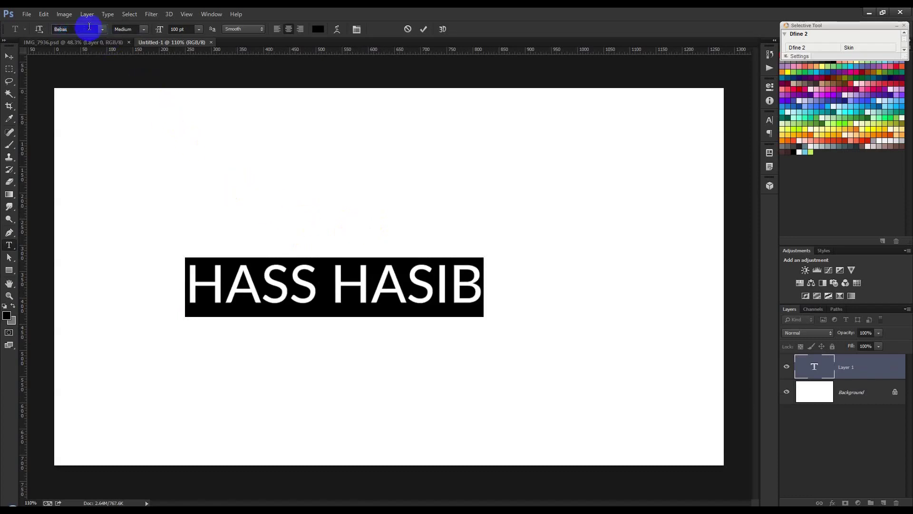
{"action": "key", "text": "Return"}
{"action": "mouse_move", "coordinate": [363, 200]}
{"action": "left_mouse_down"}
{"action": "mouse_move", "coordinate": [381, 202]}
{"action": "mouse_move", "coordinate": [373, 210]}
{"action": "left_mouse_up"}
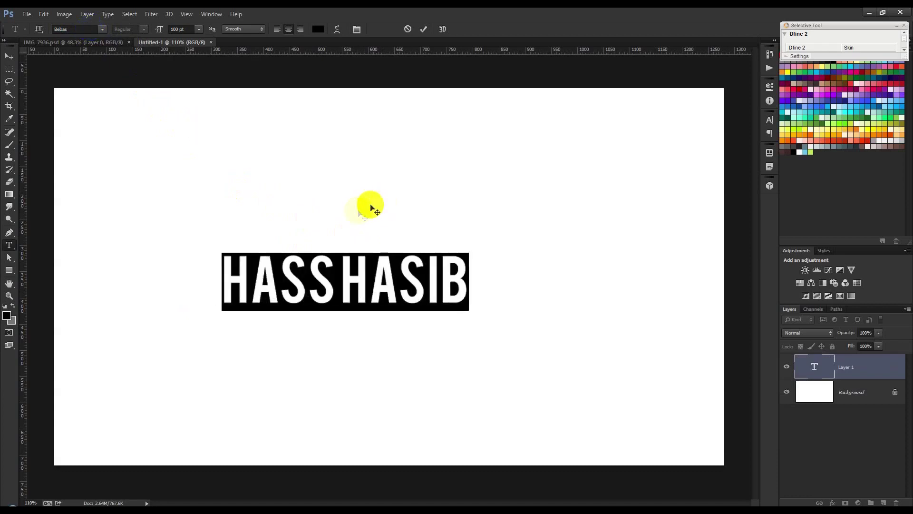
- Adjust the text's line spacing, commit it, and marquee-select around the words
{"action": "left_click", "coordinate": [769, 123]}
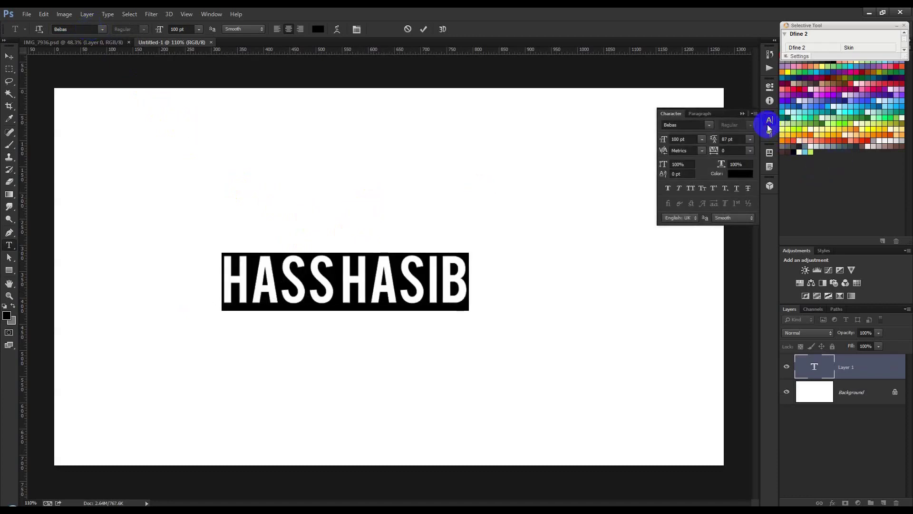
{"action": "left_click", "coordinate": [750, 139]}
{"action": "left_click", "coordinate": [745, 152]}
{"action": "left_click", "coordinate": [577, 197]}
{"action": "left_click", "coordinate": [435, 231]}
{"action": "right_click", "coordinate": [388, 79]}
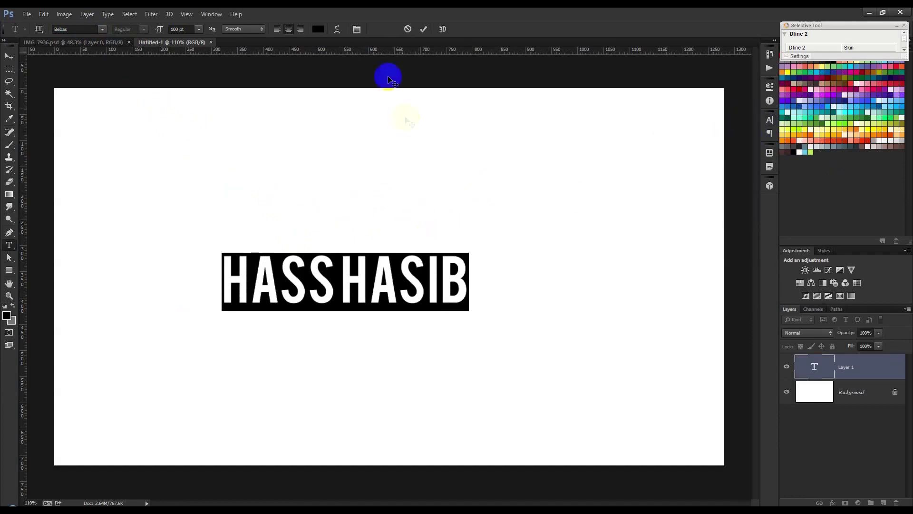
{"action": "left_click", "coordinate": [425, 29]}
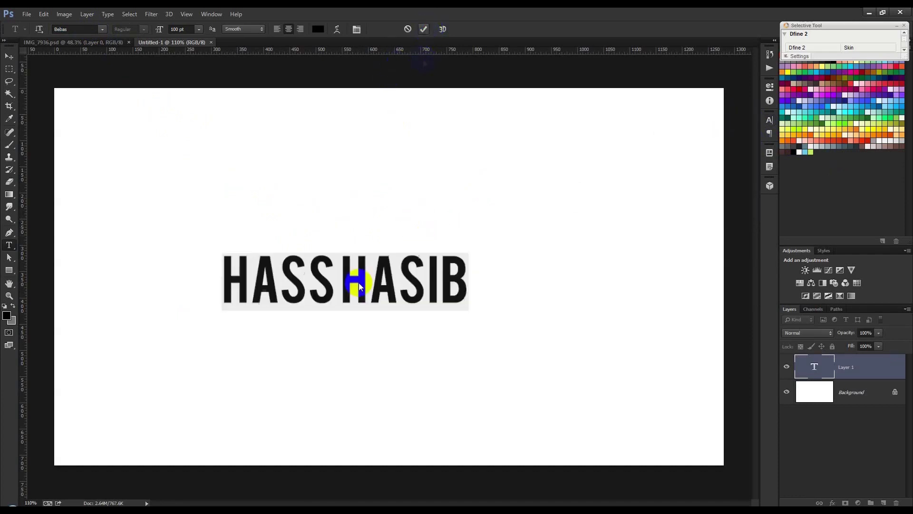
{"action": "left_click", "coordinate": [4, 72]}
{"action": "left_click_drag", "start_coordinate": [211, 230], "coordinate": [482, 321]}
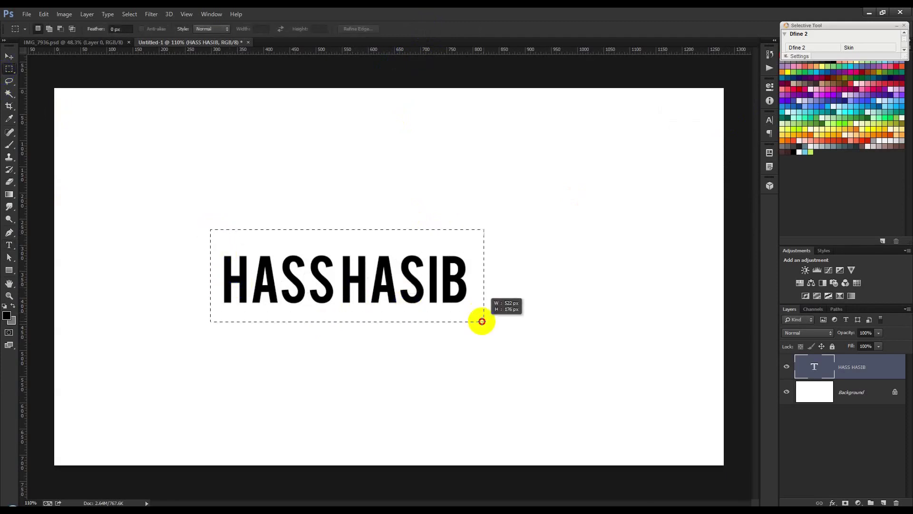
- Define the selected 'HASS HASIB' text as a brush preset named 01
{"action": "left_click", "coordinate": [64, 13]}
{"action": "mouse_move", "coordinate": [44, 14]}
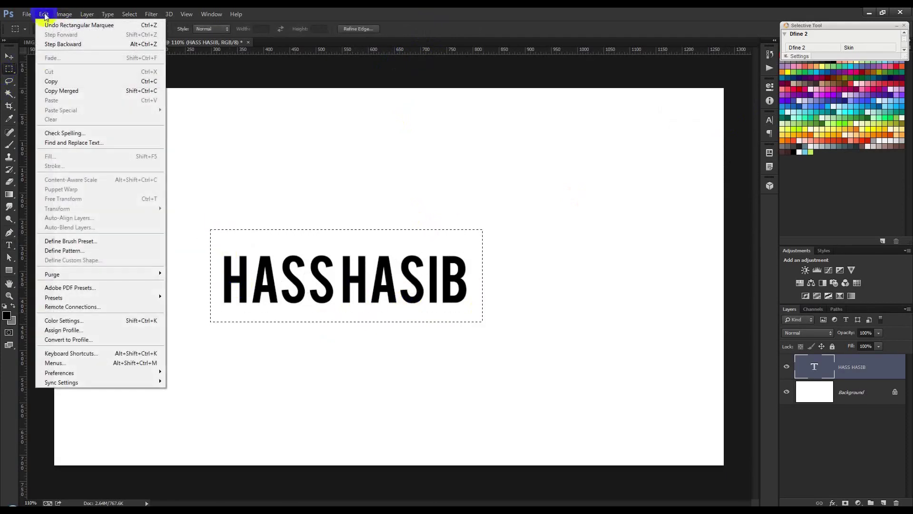
{"action": "left_click", "coordinate": [82, 244]}
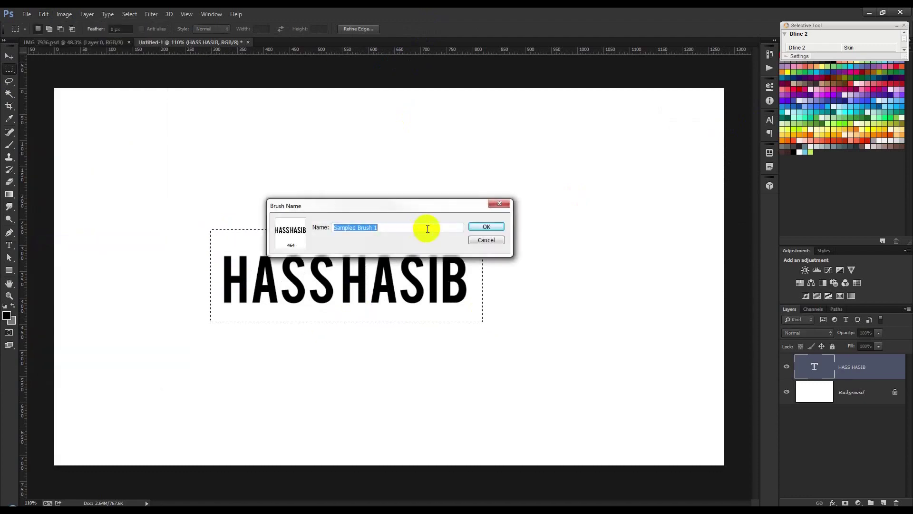
{"action": "type", "text": "01"}
{"action": "left_click", "coordinate": [486, 227]}
{"action": "left_click", "coordinate": [353, 259]}
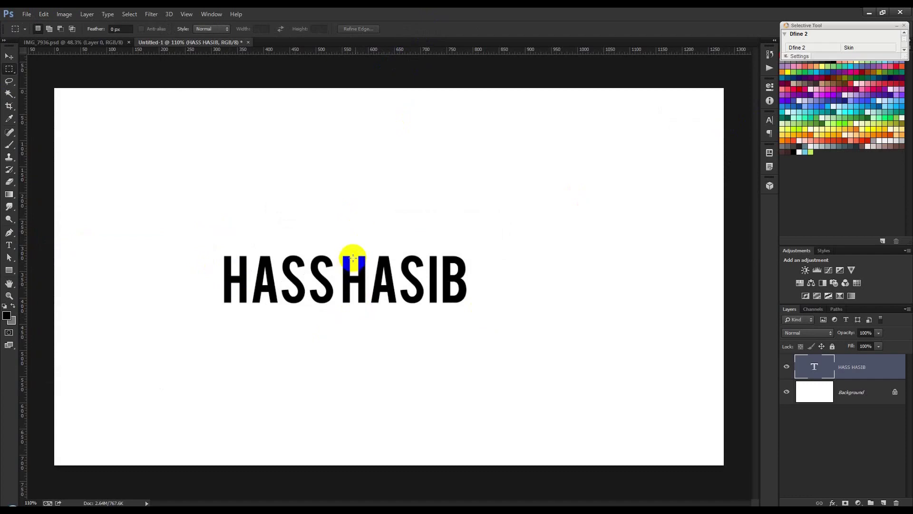
- Delete the word HASIB so the text layer reads only 'HASS'
{"action": "double_click", "coordinate": [820, 364]}
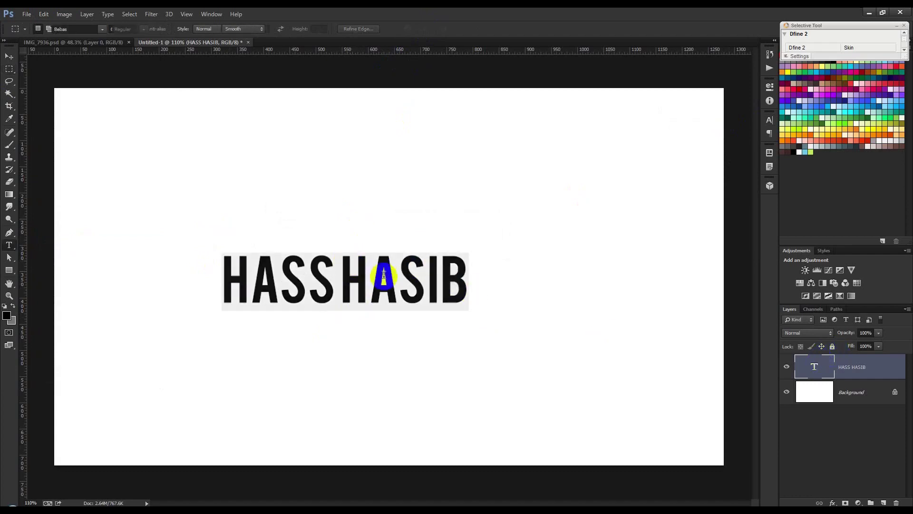
{"action": "left_click_drag", "start_coordinate": [341, 271], "coordinate": [490, 292]}
{"action": "key", "text": "BackSpace"}
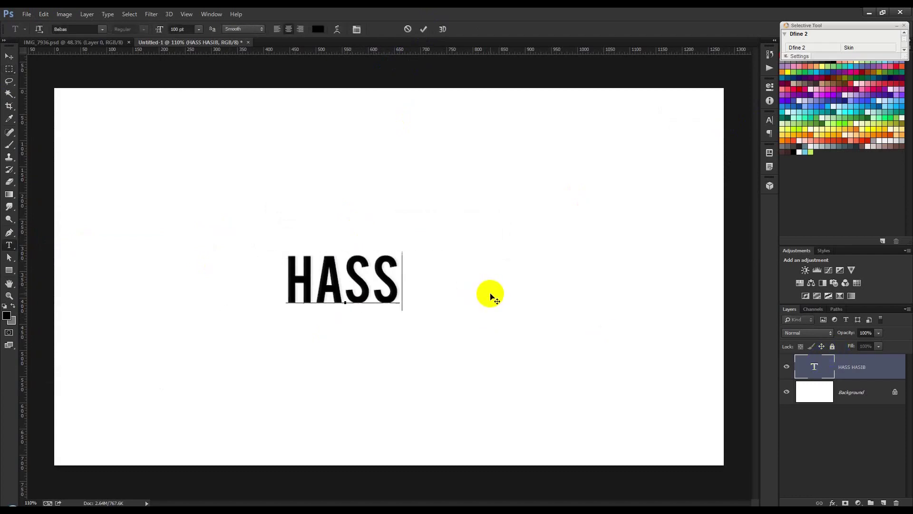
{"action": "left_click", "coordinate": [425, 28]}
- Select the word HASS and define it as brush preset 02
{"action": "left_click", "coordinate": [9, 69]}
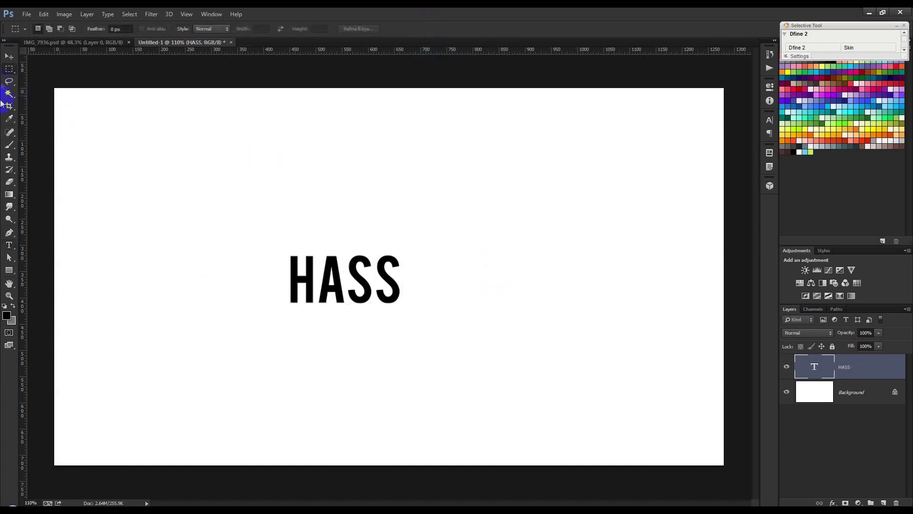
{"action": "left_click_drag", "start_coordinate": [267, 241], "coordinate": [413, 313]}
{"action": "left_click", "coordinate": [73, 15]}
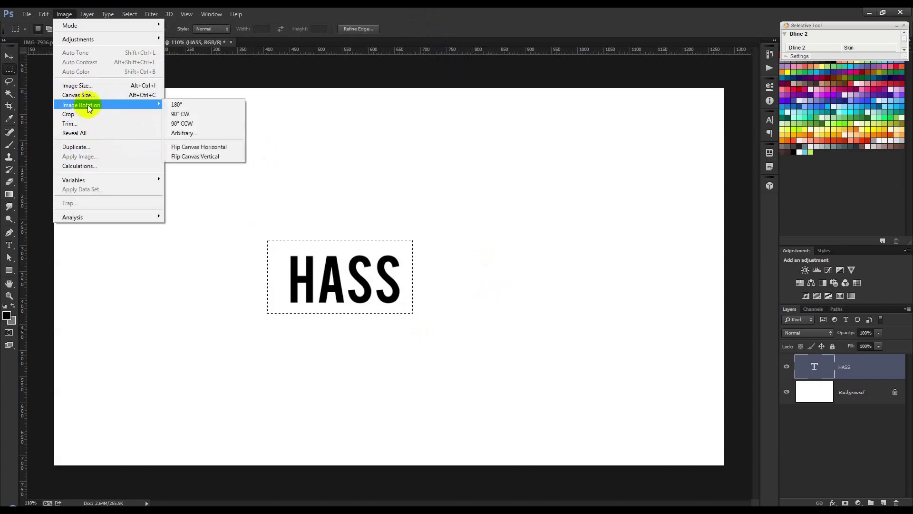
{"action": "mouse_move", "coordinate": [43, 14]}
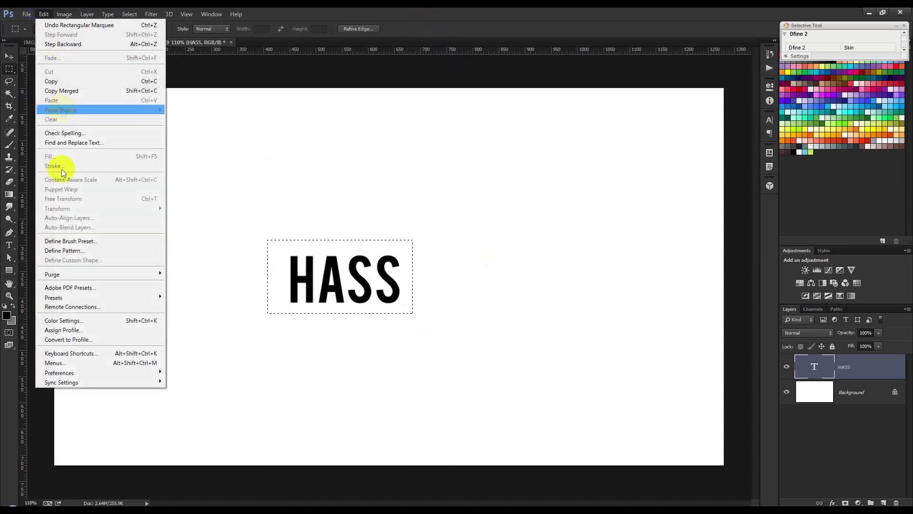
{"action": "left_click", "coordinate": [68, 240]}
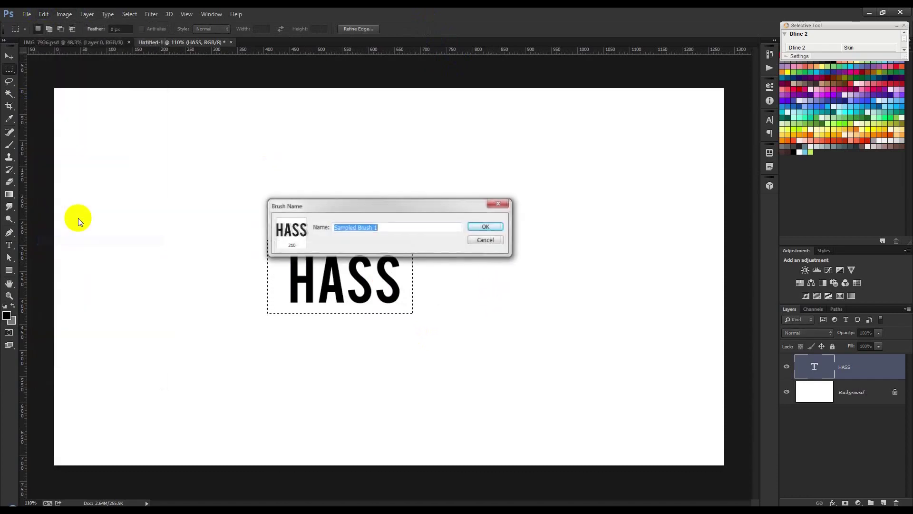
{"action": "left_click", "coordinate": [473, 229]}
{"action": "key", "text": "ctrl+d"}
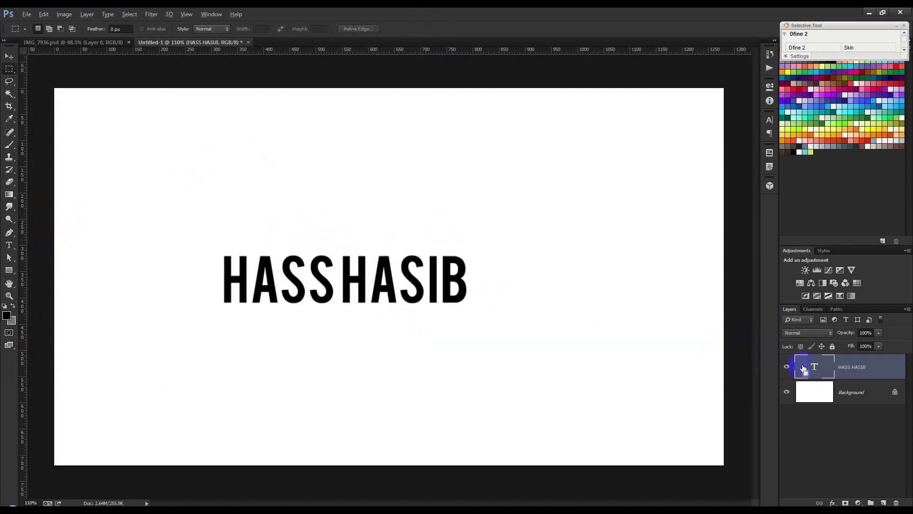
{"action": "double_click", "coordinate": [803, 365]}
- Change the text to 'HASIB' and define it as brush preset 03
{"action": "key", "text": "Left"}
{"action": "key", "text": "ctrl+shift+Right"}
{"action": "key", "text": "BackSpace"}
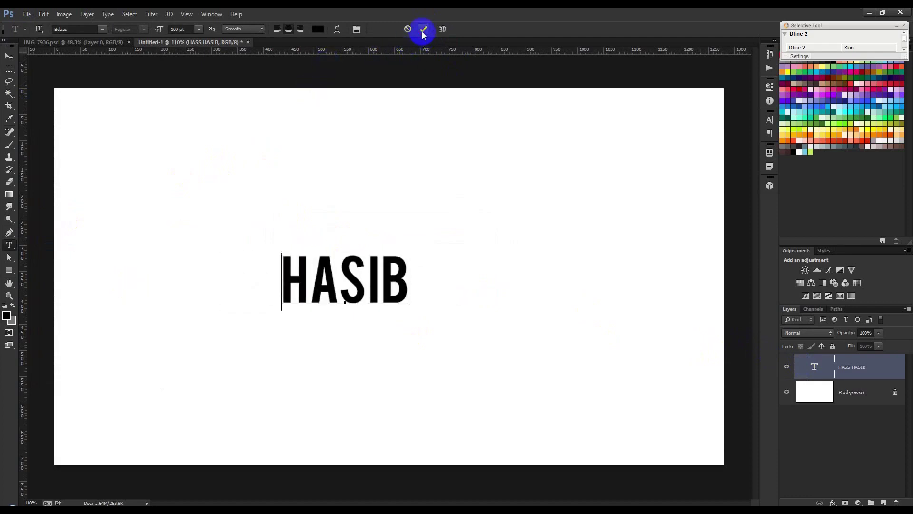
{"action": "left_click", "coordinate": [423, 29]}
{"action": "key", "text": "m"}
{"action": "left_click_drag", "start_coordinate": [279, 248], "coordinate": [410, 299]}
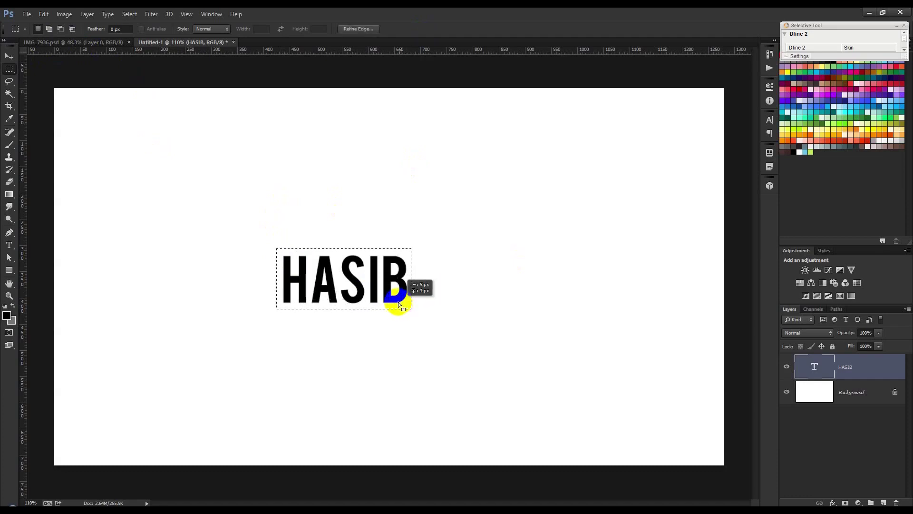
{"action": "left_click", "coordinate": [43, 14]}
{"action": "left_click", "coordinate": [73, 240]}
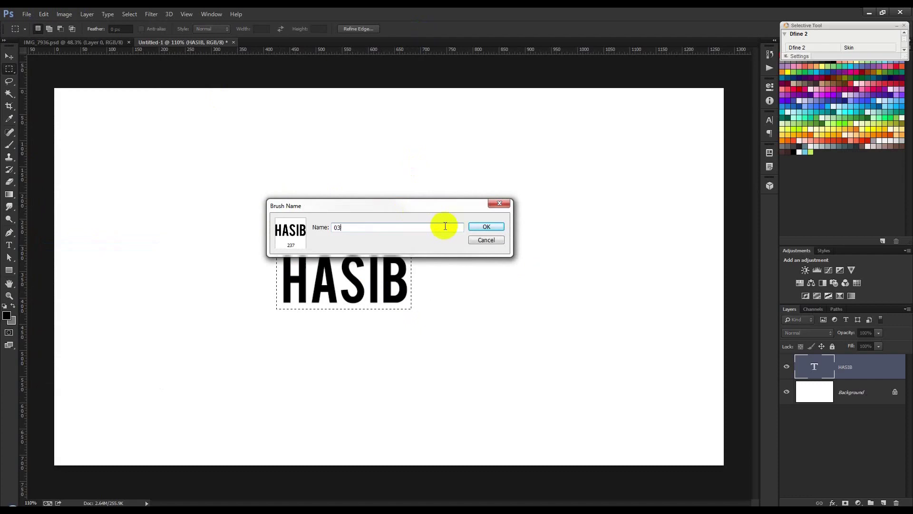
{"action": "left_click", "coordinate": [486, 226]}
{"action": "key", "text": "ctrl+d"}
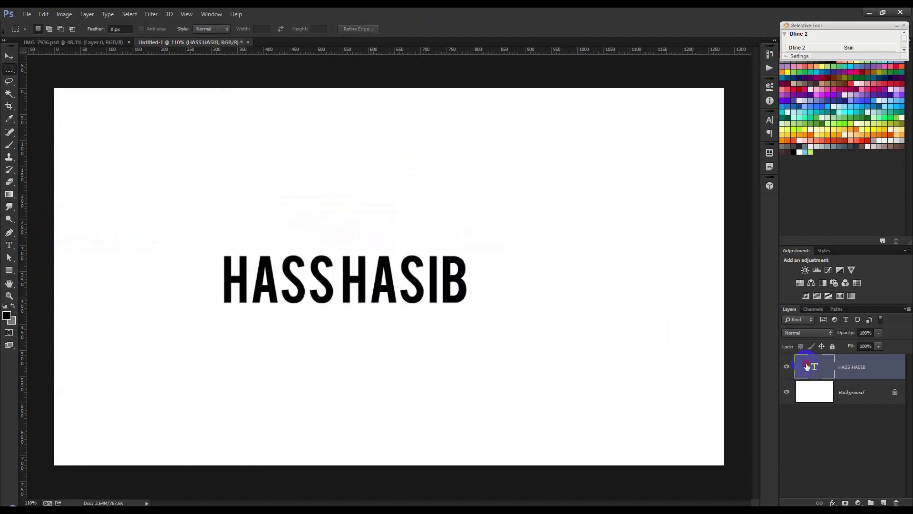
- Retype the text as 'DESIGNER' and define it as brush preset 04
{"action": "double_click", "coordinate": [814, 367]}
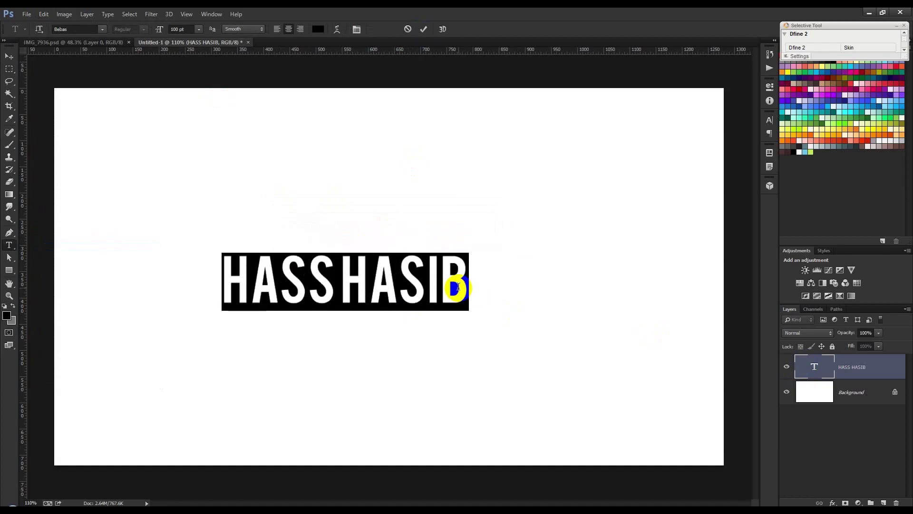
{"action": "type", "text": "DESIGNER"}
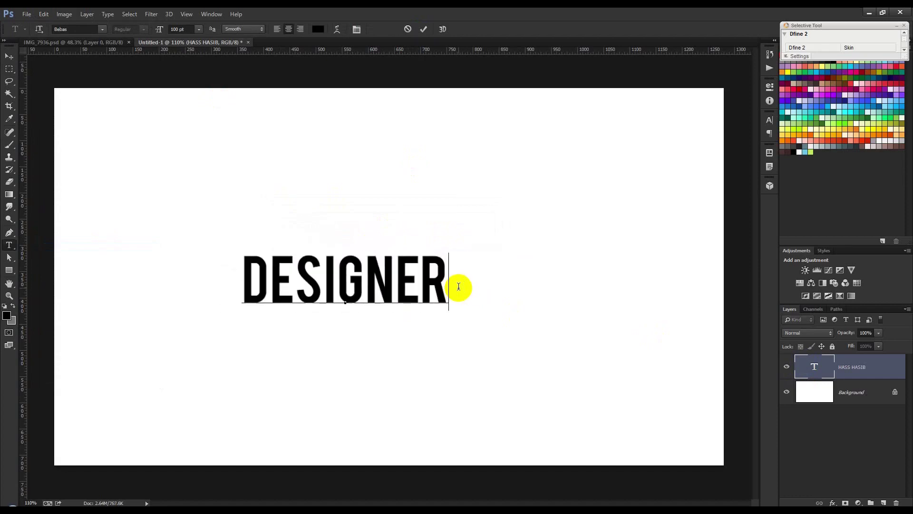
{"action": "left_click", "coordinate": [79, 80]}
{"action": "key", "text": "m"}
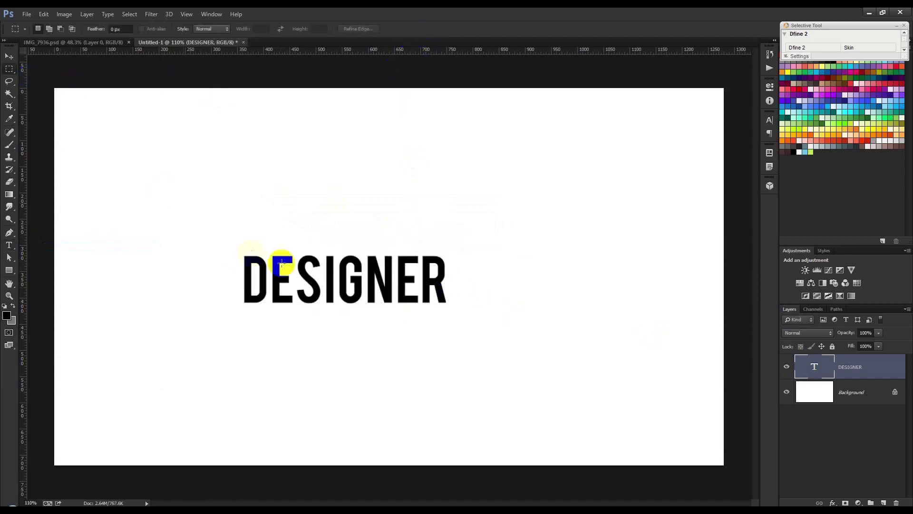
{"action": "left_click_drag", "start_coordinate": [227, 246], "coordinate": [464, 318]}
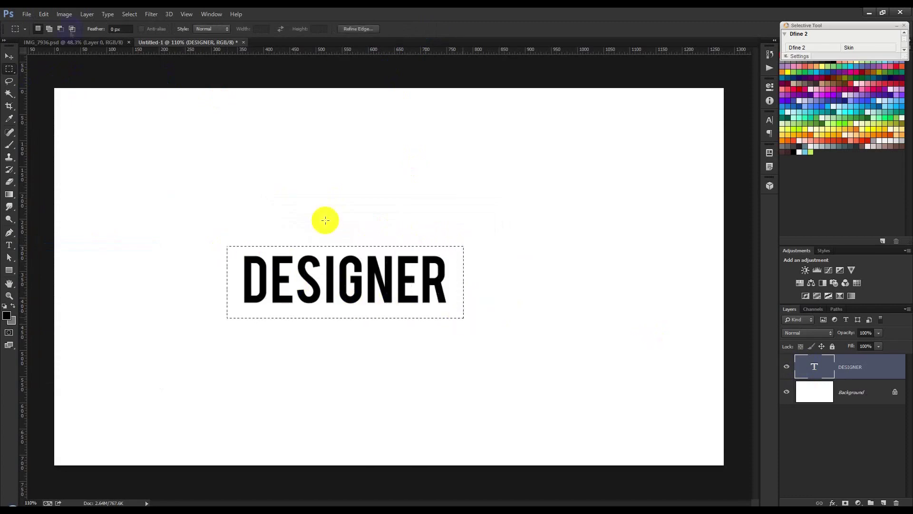
{"action": "left_click", "coordinate": [47, 14]}
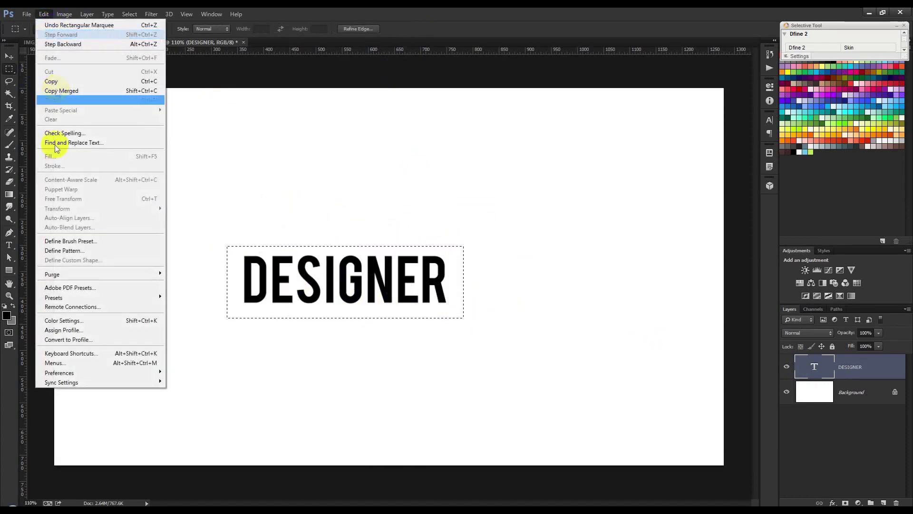
{"action": "left_click", "coordinate": [80, 244]}
{"action": "type", "text": "04"}
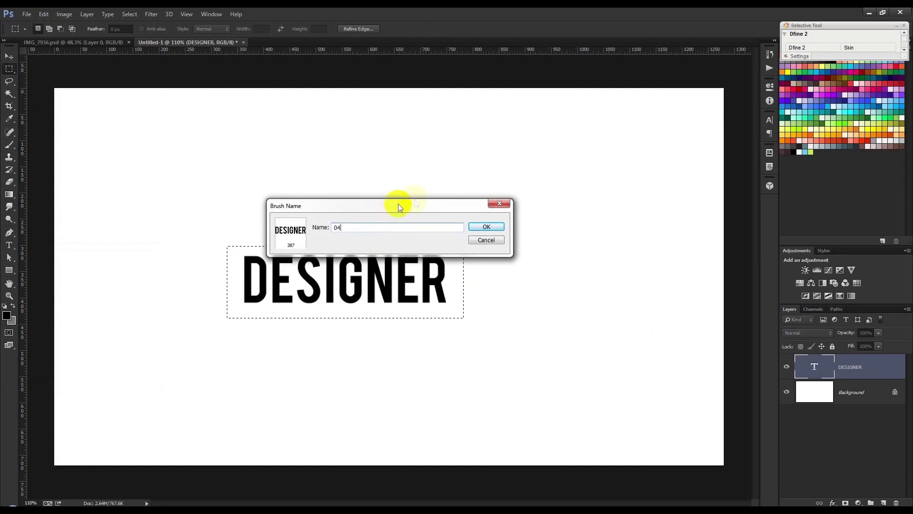
{"action": "left_click", "coordinate": [483, 225]}
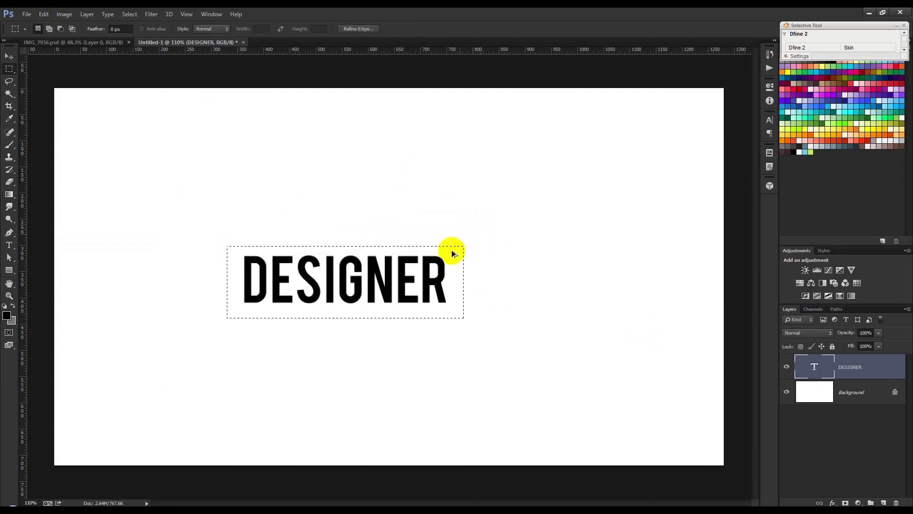
- Change the text to CREATIVE, marquee it and define it as brush preset 05
{"action": "double_click", "coordinate": [814, 367]}
{"action": "type", "text": "CREAT"}
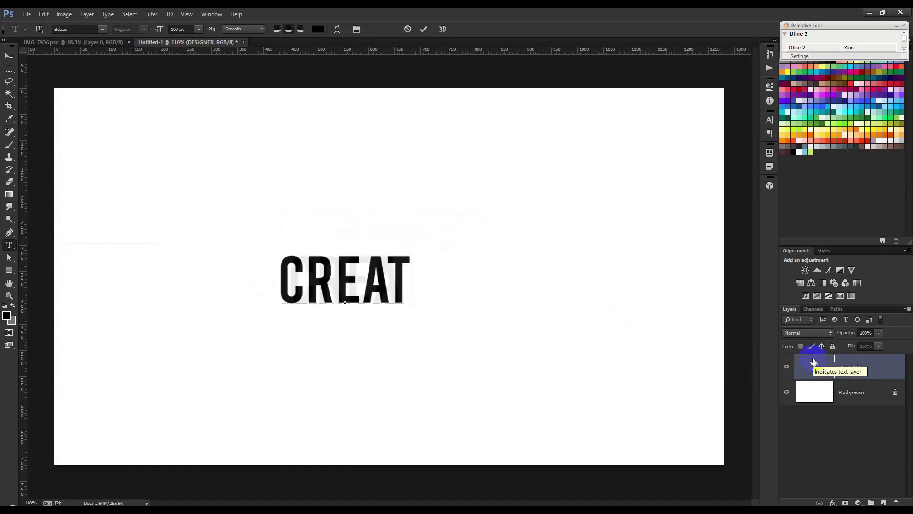
{"action": "type", "text": "IVE"}
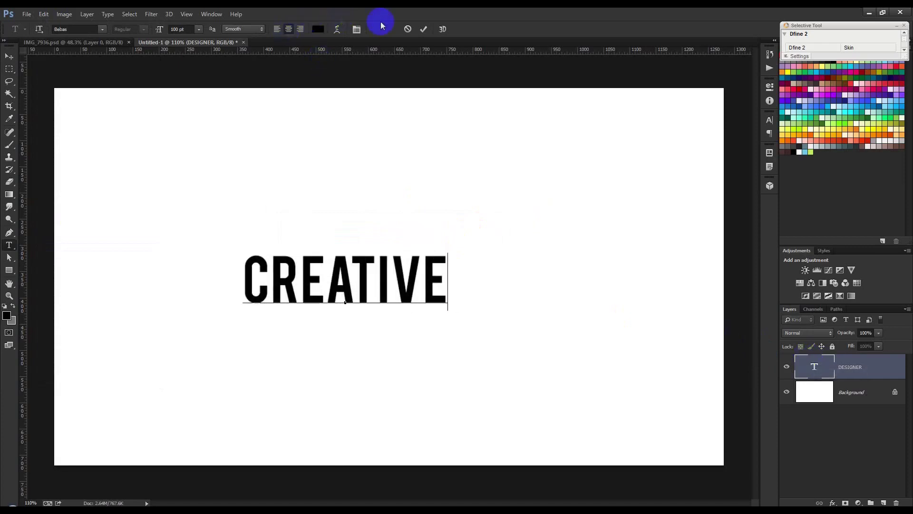
{"action": "left_click", "coordinate": [424, 35]}
{"action": "left_click", "coordinate": [9, 69]}
{"action": "left_click_drag", "start_coordinate": [233, 243], "coordinate": [460, 317]}
{"action": "left_click", "coordinate": [75, 15]}
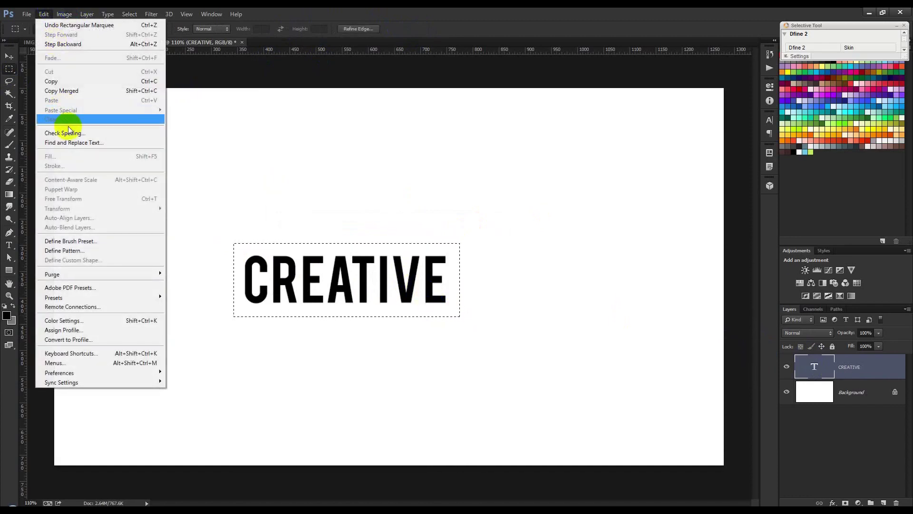
{"action": "left_click", "coordinate": [72, 241]}
{"action": "type", "text": "05"}
{"action": "left_click", "coordinate": [490, 227]}
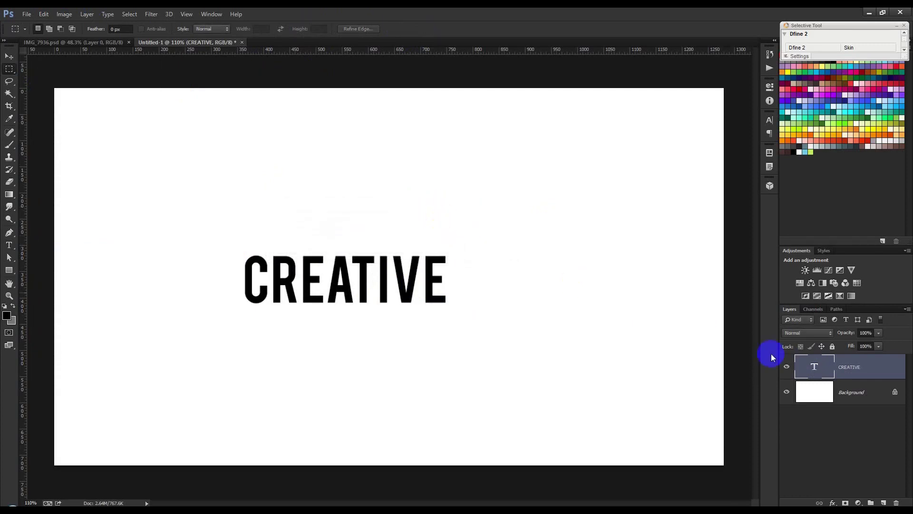
- Retype the word as EDITING and set it in the Bebas font
{"action": "double_click", "coordinate": [819, 363]}
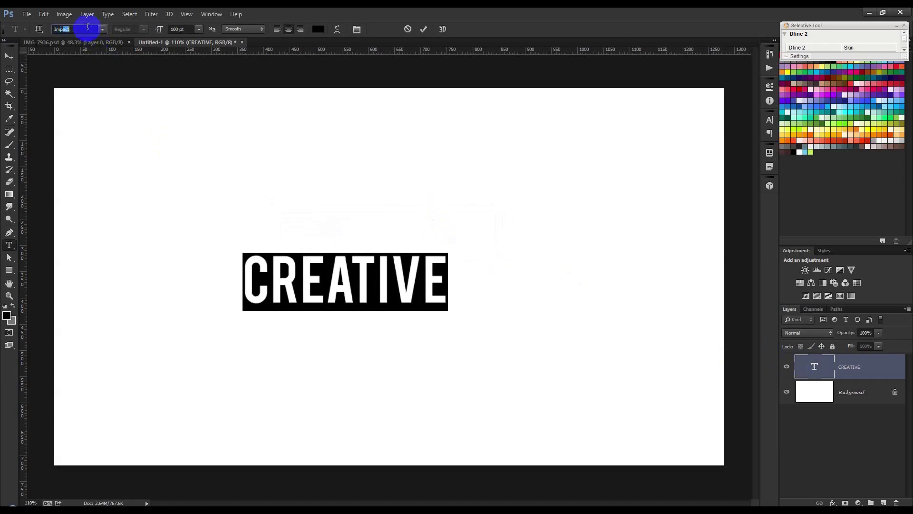
{"action": "key", "text": "Return"}
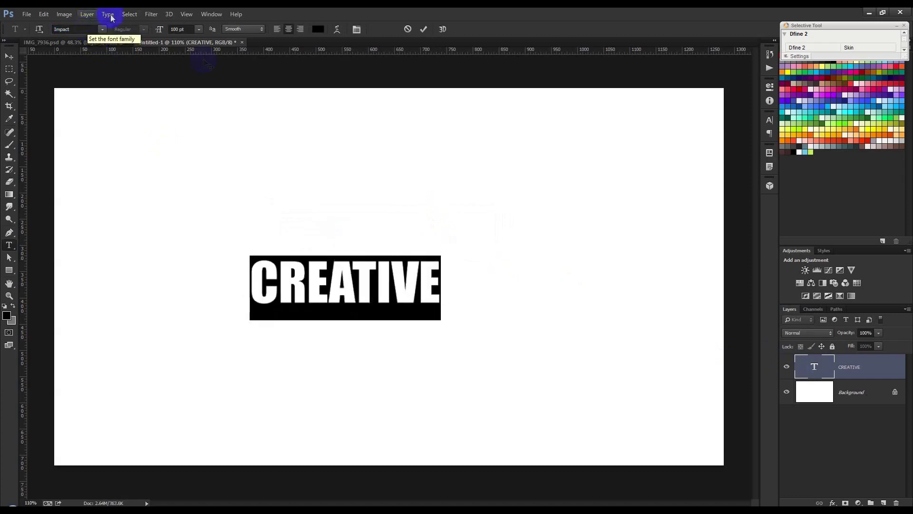
{"action": "left_click_drag", "start_coordinate": [442, 293], "coordinate": [116, 305]}
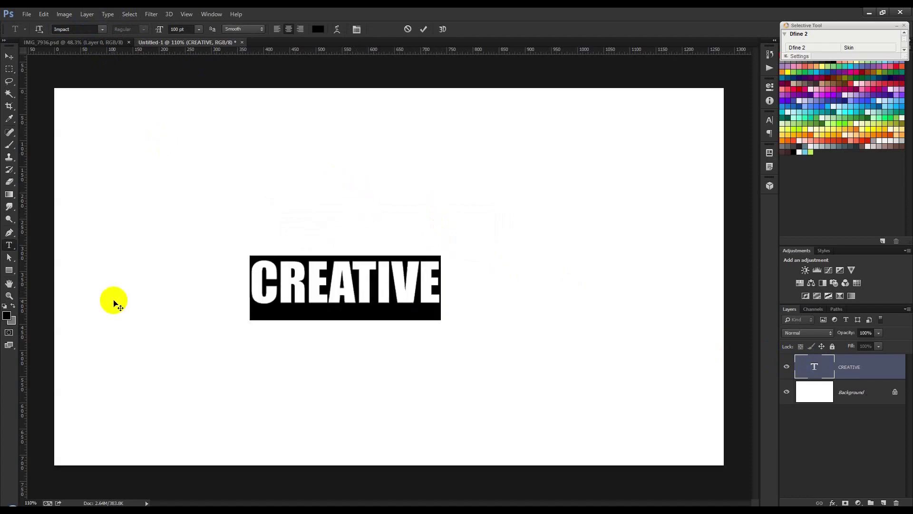
{"action": "type", "text": "EDITIN"}
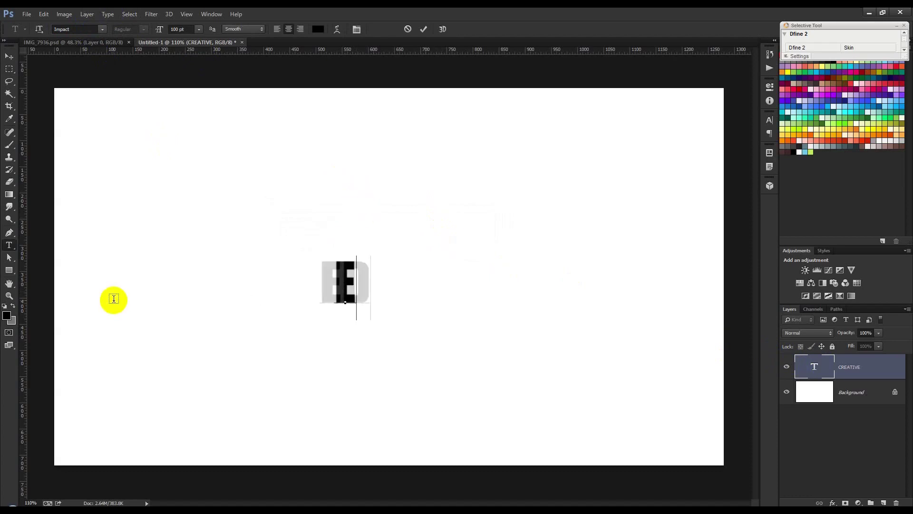
{"action": "type", "text": "G"}
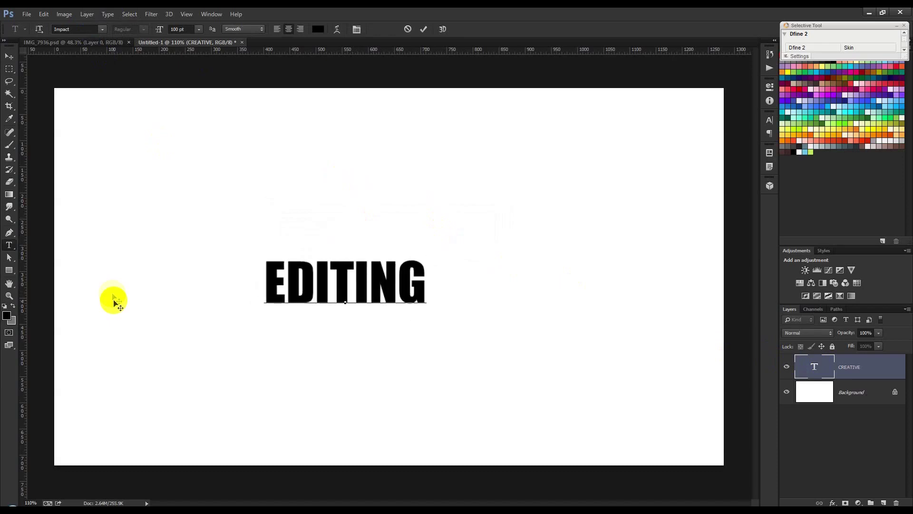
{"action": "left_click", "coordinate": [424, 29]}
{"action": "key", "text": "m"}
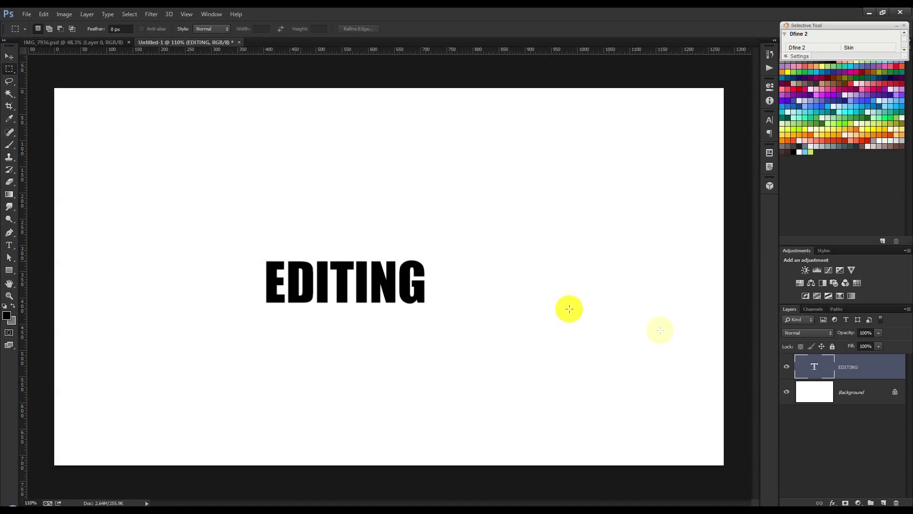
{"action": "double_click", "coordinate": [804, 358]}
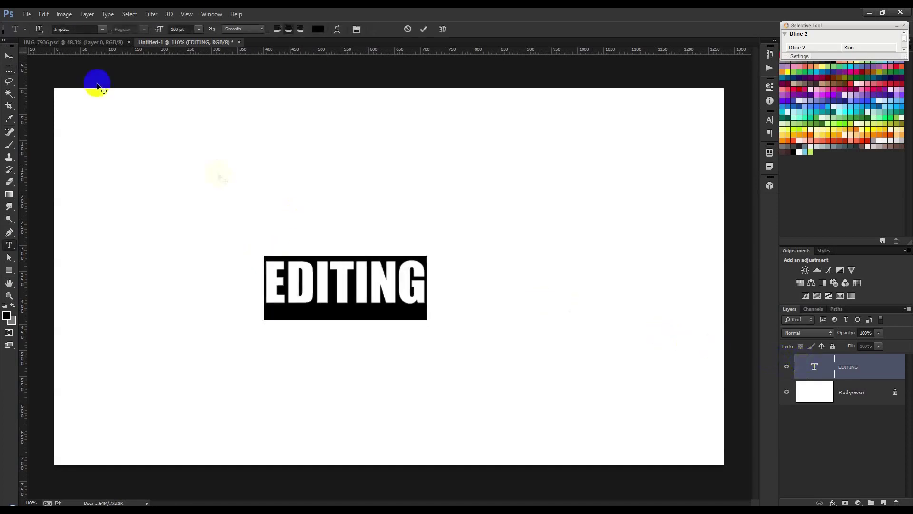
{"action": "left_click", "coordinate": [75, 29]}
{"action": "type", "text": "Bebas"}
{"action": "key", "text": "Return"}
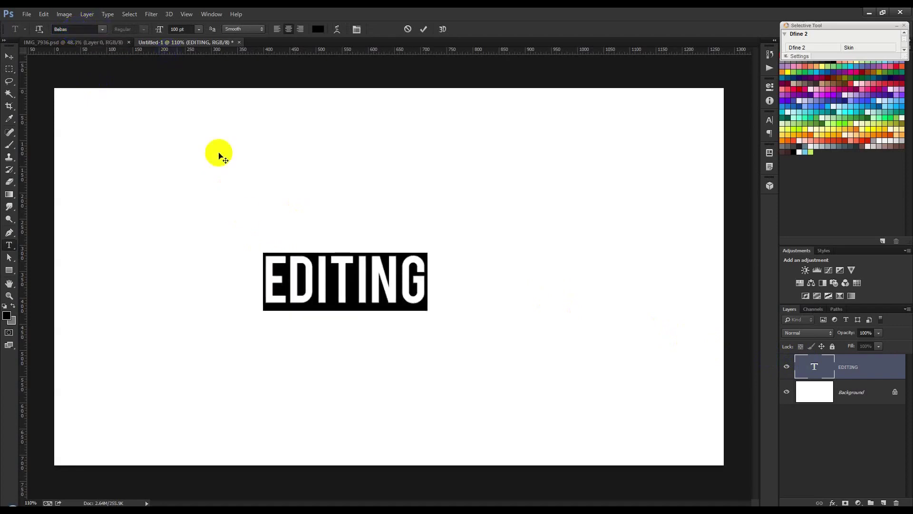
- Marquee the word EDITING and define it as brush preset 06
{"action": "left_click", "coordinate": [10, 68]}
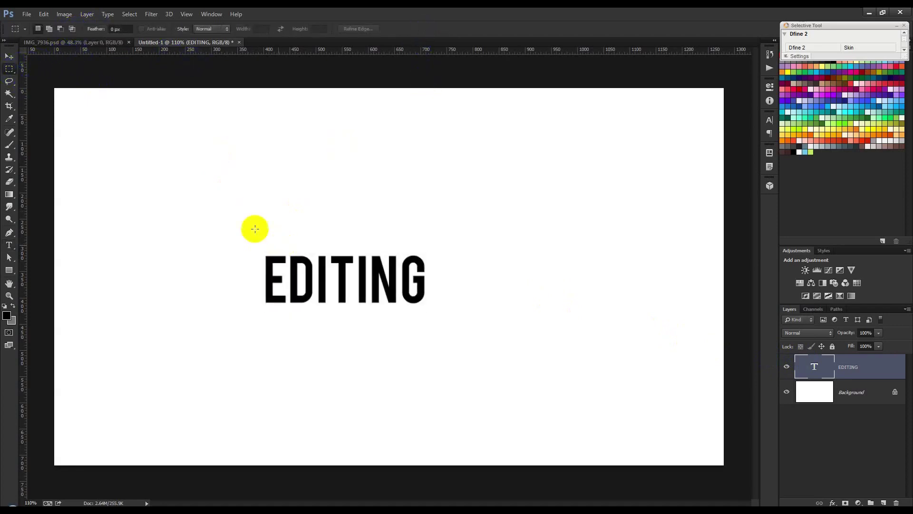
{"action": "left_click_drag", "start_coordinate": [257, 246], "coordinate": [432, 316]}
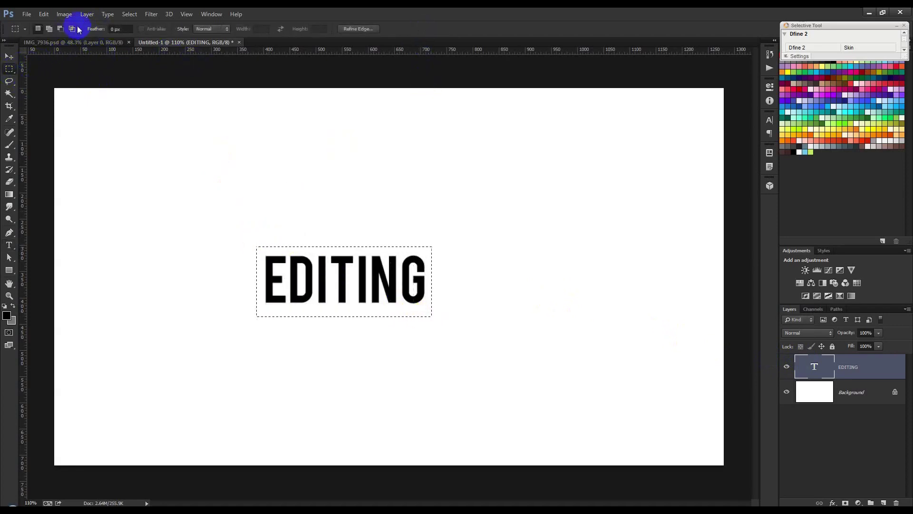
{"action": "left_click", "coordinate": [64, 14]}
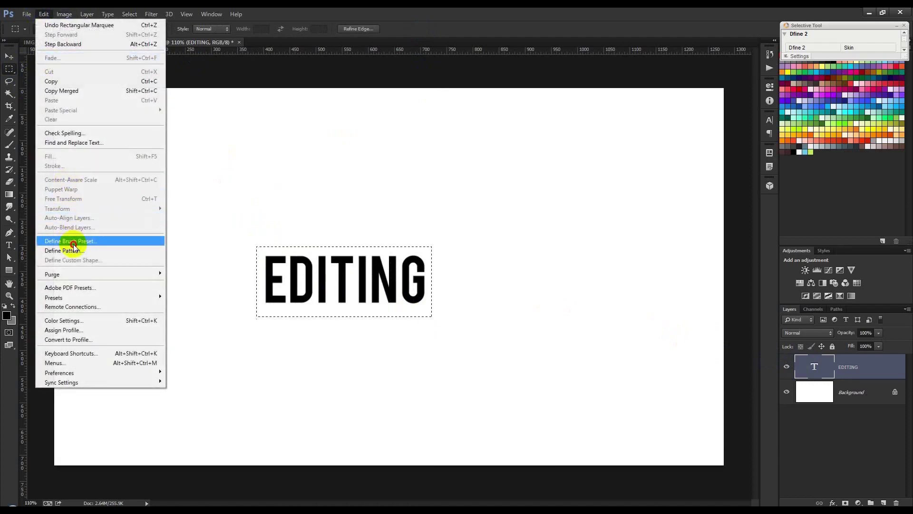
{"action": "left_click", "coordinate": [72, 241]}
{"action": "type", "text": "edit"}
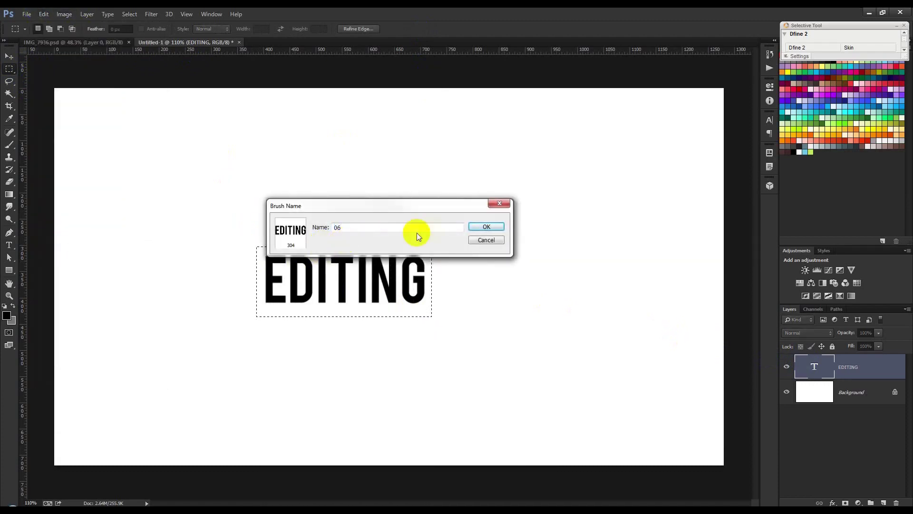
{"action": "left_click", "coordinate": [486, 226]}
{"action": "left_click", "coordinate": [319, 182]}
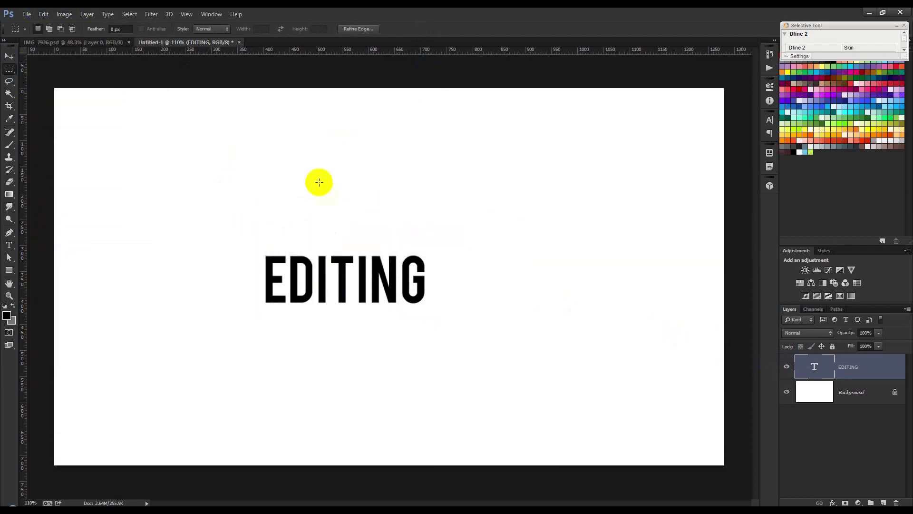
- Change the text to TYPOGRAPHY and define it as brush preset 07
{"action": "double_click", "coordinate": [826, 372]}
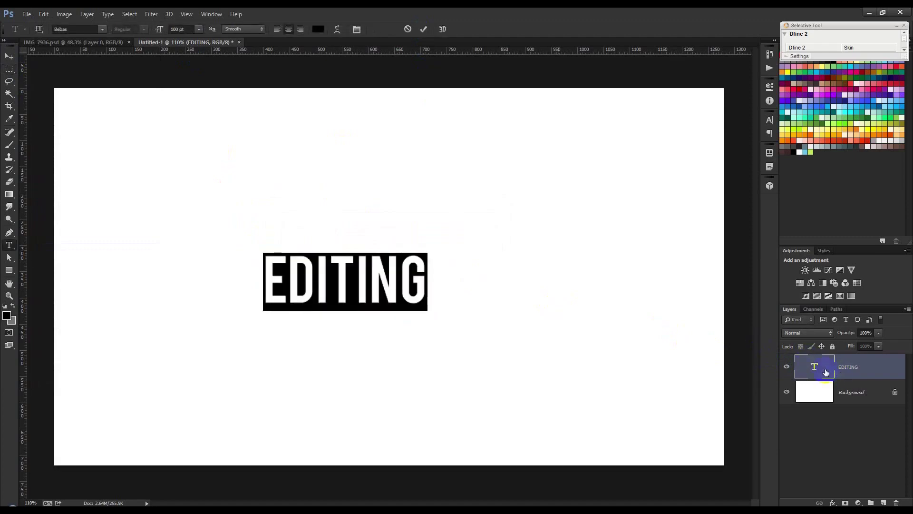
{"action": "type", "text": "TYPOGRAPHY"}
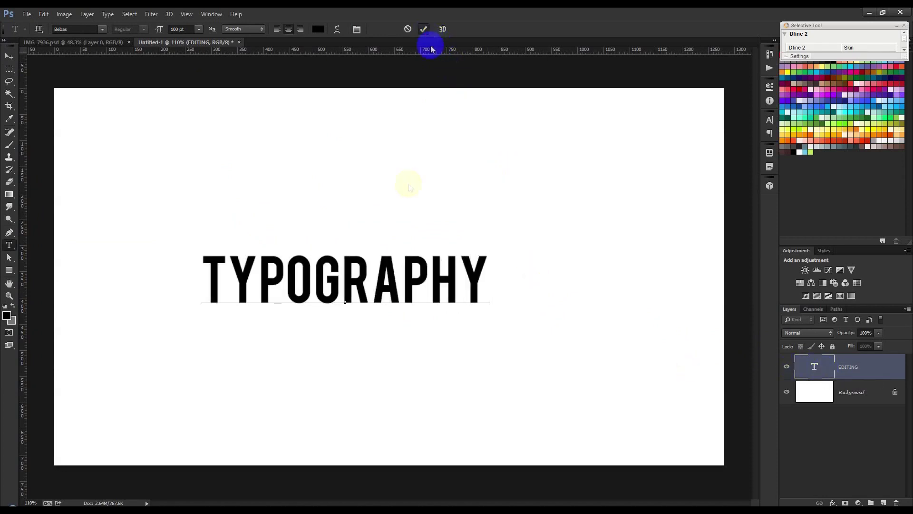
{"action": "left_click", "coordinate": [424, 30]}
{"action": "key", "text": "m"}
{"action": "left_click_drag", "start_coordinate": [197, 238], "coordinate": [493, 321]}
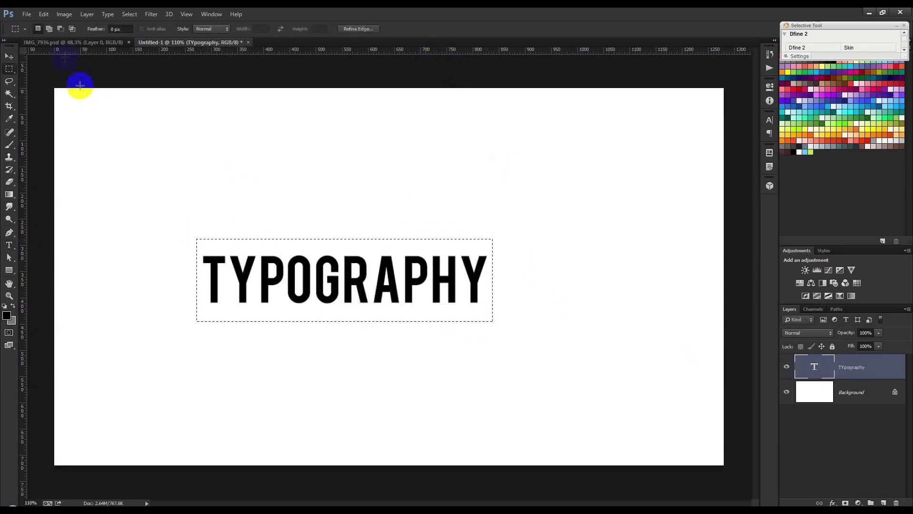
{"action": "left_click", "coordinate": [43, 14]}
{"action": "left_click", "coordinate": [72, 238]}
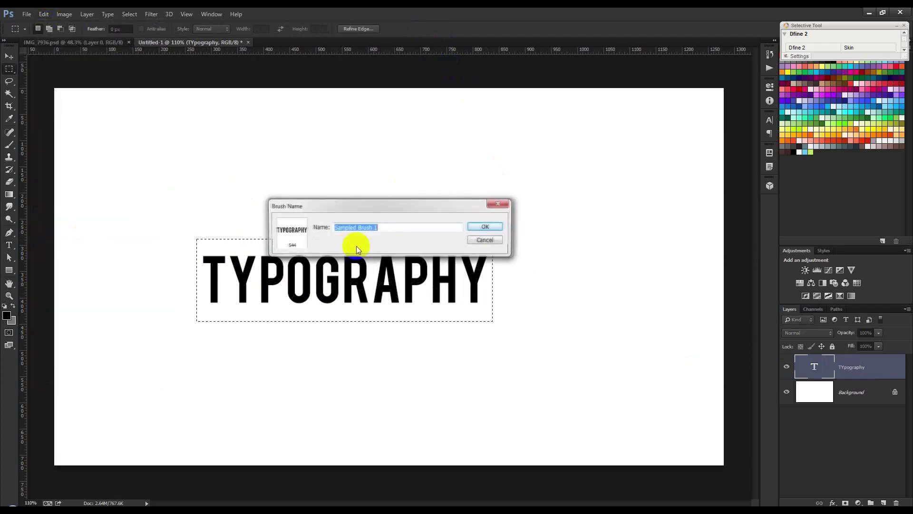
{"action": "type", "text": "07"}
{"action": "left_click", "coordinate": [485, 224]}
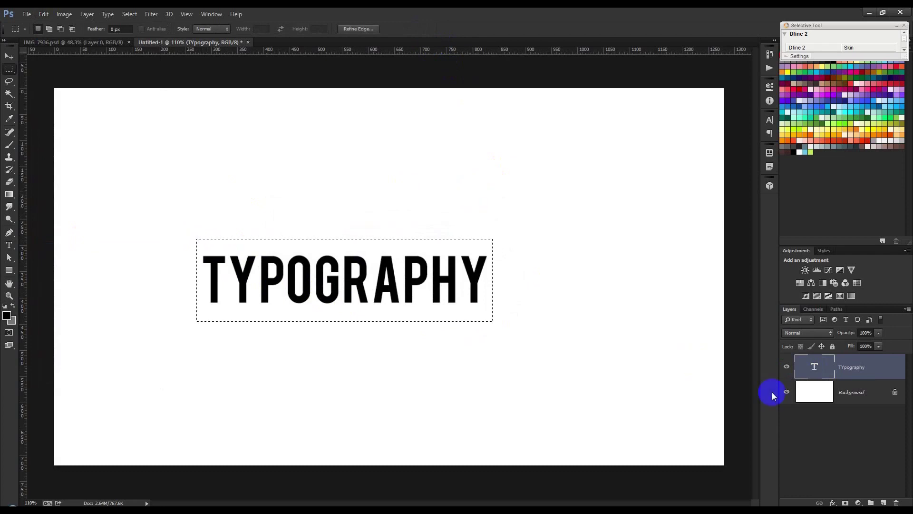
- Retype the word as MANIPULATION, fixing the typing mistakes
{"action": "double_click", "coordinate": [813, 370]}
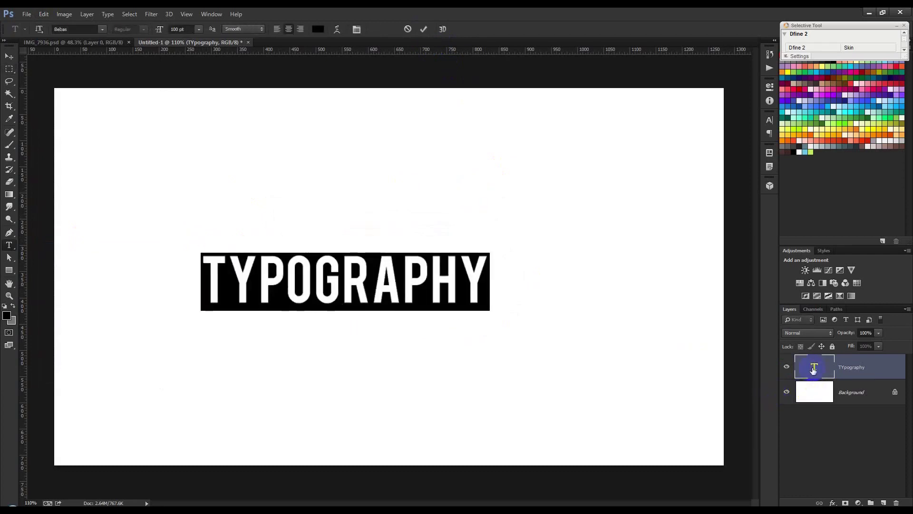
{"action": "type", "text": "MANIC"}
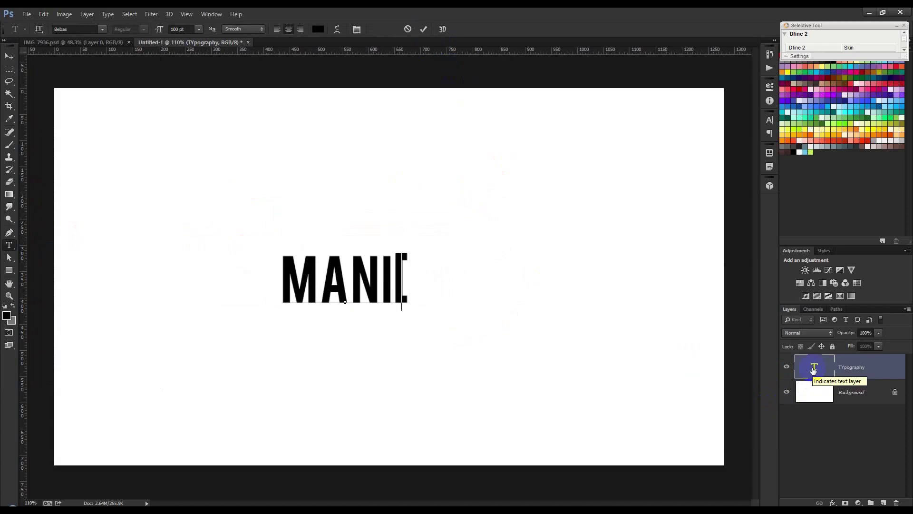
{"action": "key", "text": "BackSpace"}
{"action": "type", "text": "PU"}
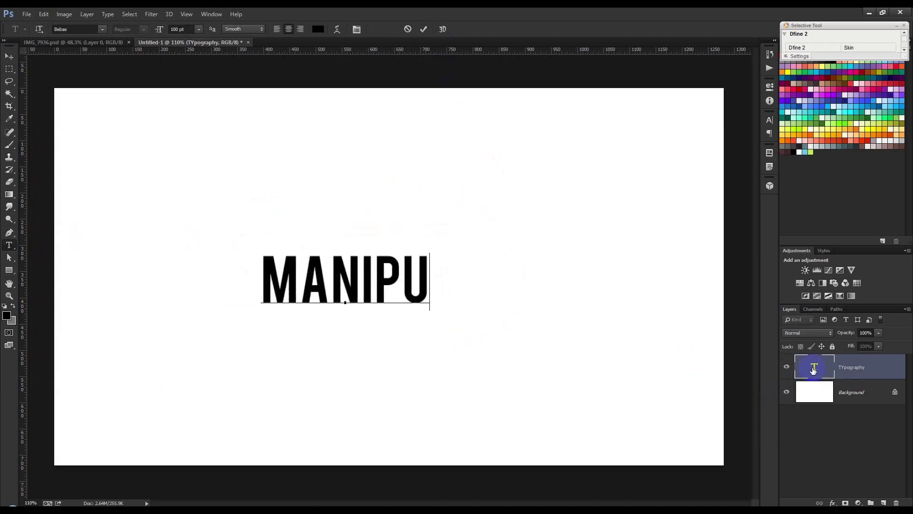
{"action": "type", "text": "LATIONM"}
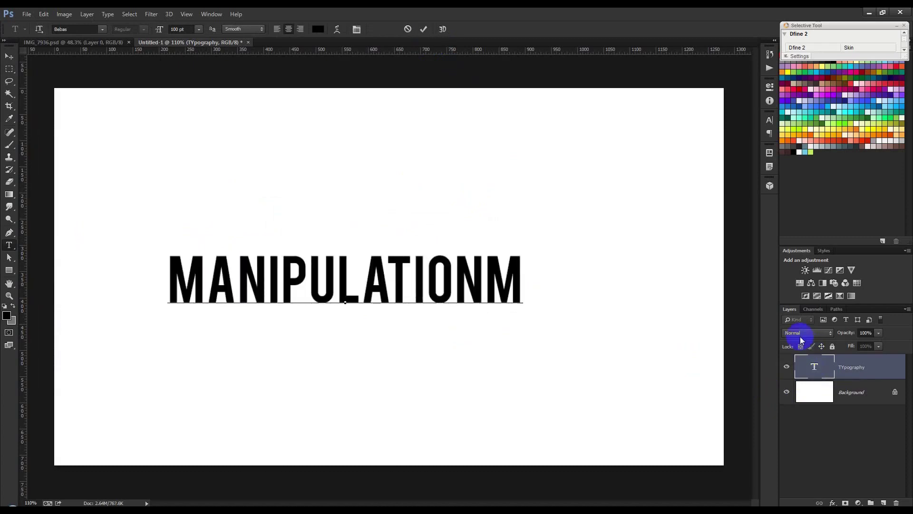
{"action": "key", "text": "BackSpace"}
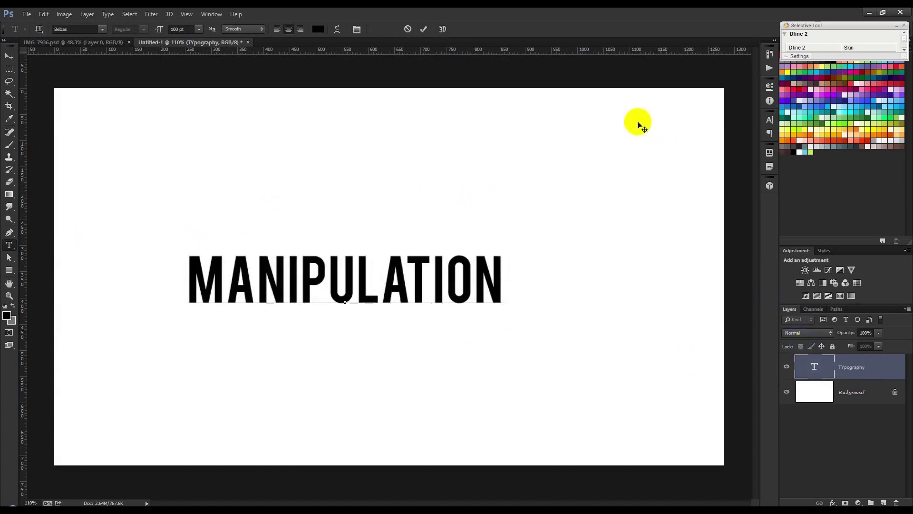
{"action": "left_click", "coordinate": [424, 29]}
- Marquee MANIPULATION and define it as brush preset 08
{"action": "key", "text": "m"}
{"action": "left_click_drag", "start_coordinate": [183, 232], "coordinate": [523, 327]}
{"action": "left_click_drag", "start_coordinate": [484, 301], "coordinate": [480, 300]}
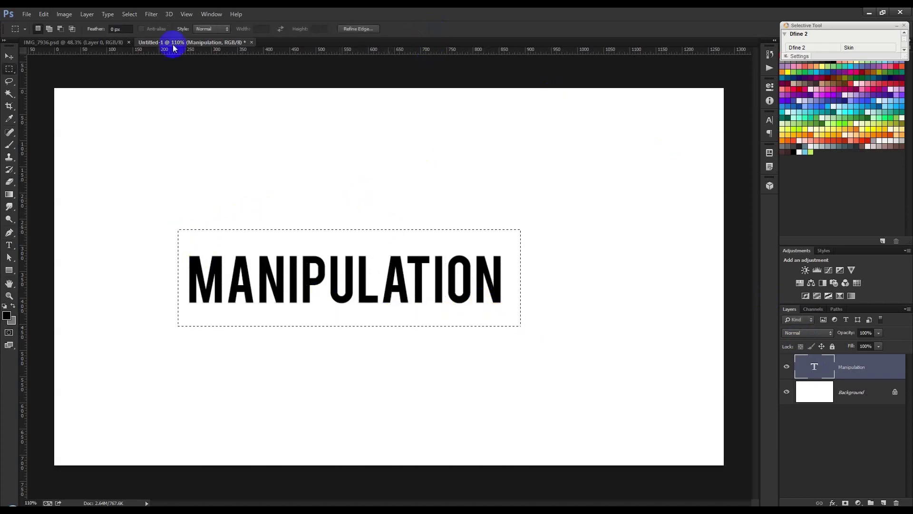
{"action": "left_click", "coordinate": [43, 14]}
{"action": "left_click", "coordinate": [71, 241]}
{"action": "type", "text": "08"}
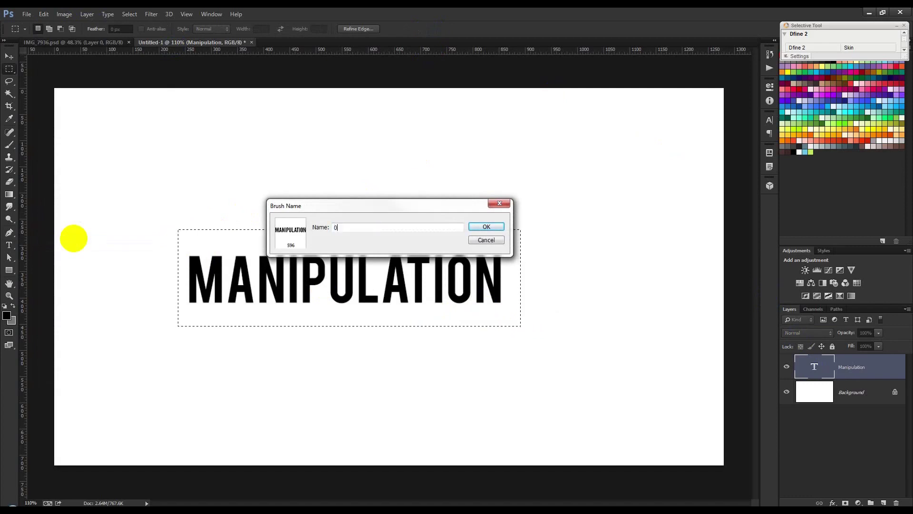
{"action": "left_click", "coordinate": [497, 227]}
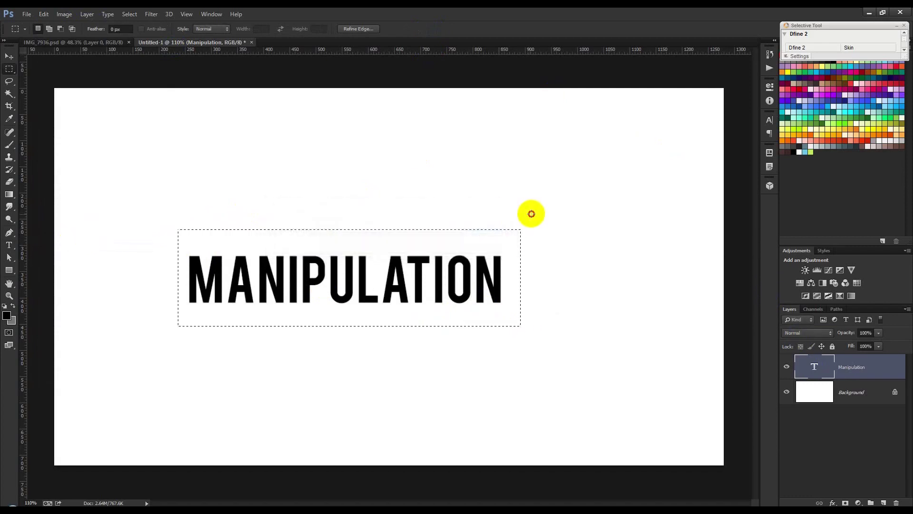
{"action": "left_click", "coordinate": [541, 198]}
{"action": "double_click", "coordinate": [815, 367]}
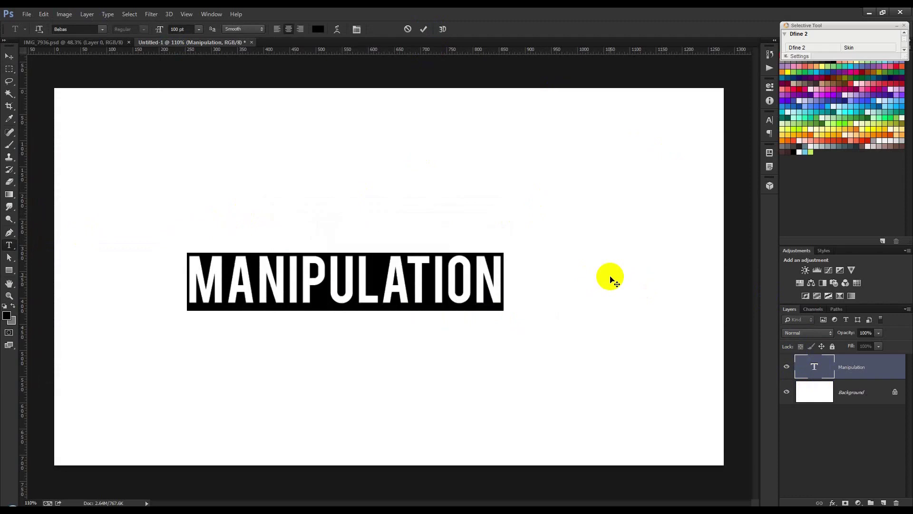
- Change the text to YOUTUBE and define it as a brush preset named 'youtube'
{"action": "type", "text": "YOUTUBE"}
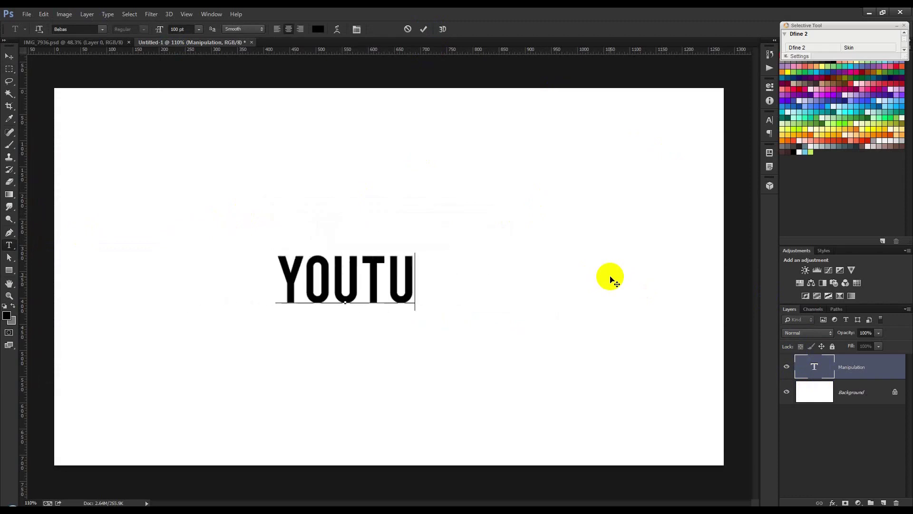
{"action": "left_click", "coordinate": [424, 29]}
{"action": "key", "text": "m"}
{"action": "left_click_drag", "start_coordinate": [235, 242], "coordinate": [450, 312]}
{"action": "left_click", "coordinate": [65, 14]}
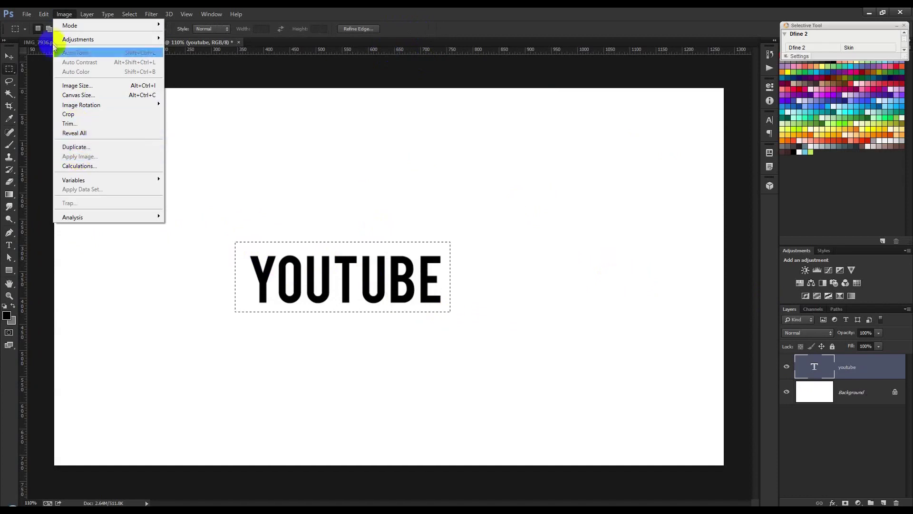
{"action": "left_click", "coordinate": [43, 14]}
{"action": "left_click", "coordinate": [77, 238]}
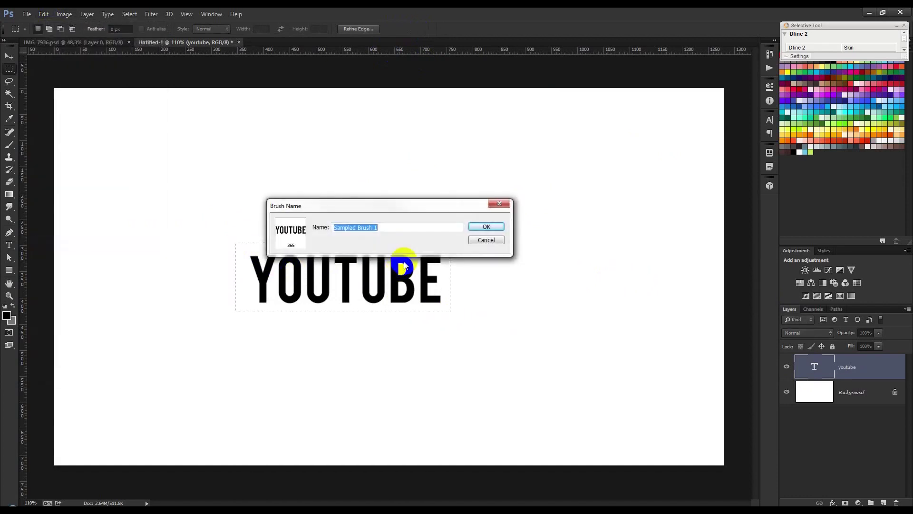
{"action": "type", "text": "youtube"}
{"action": "key", "text": "Return"}
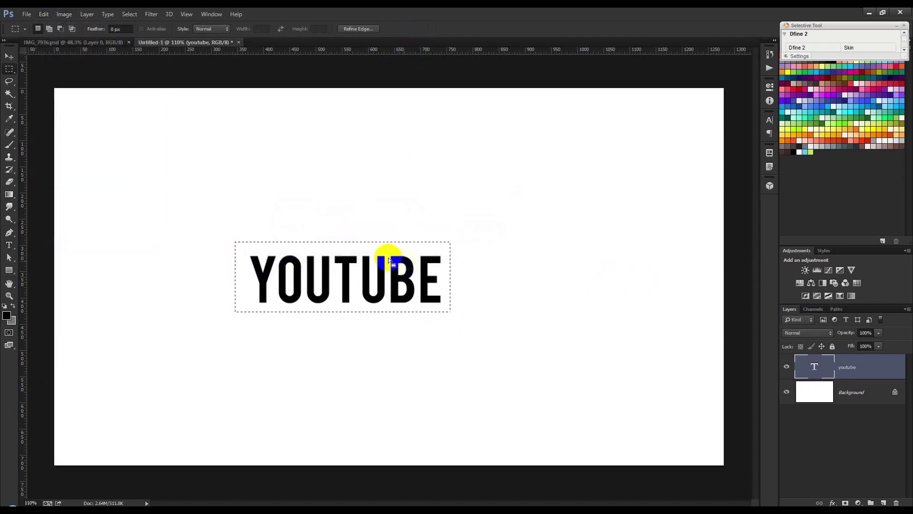
{"action": "left_click", "coordinate": [390, 197]}
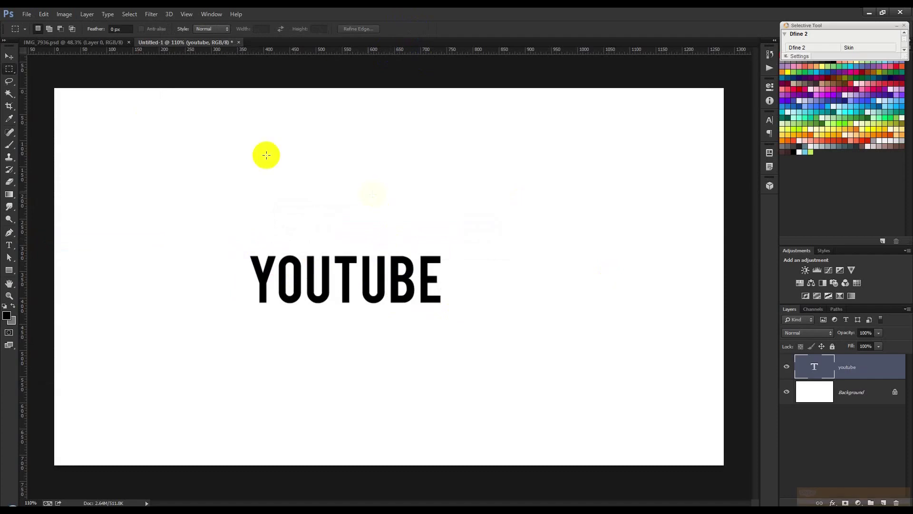
- Check the new YOUTUBE word brush in the Brush tool's preset picker
{"action": "left_click", "coordinate": [9, 146]}
{"action": "right_click", "coordinate": [98, 161]}
{"action": "left_click", "coordinate": [218, 272]}
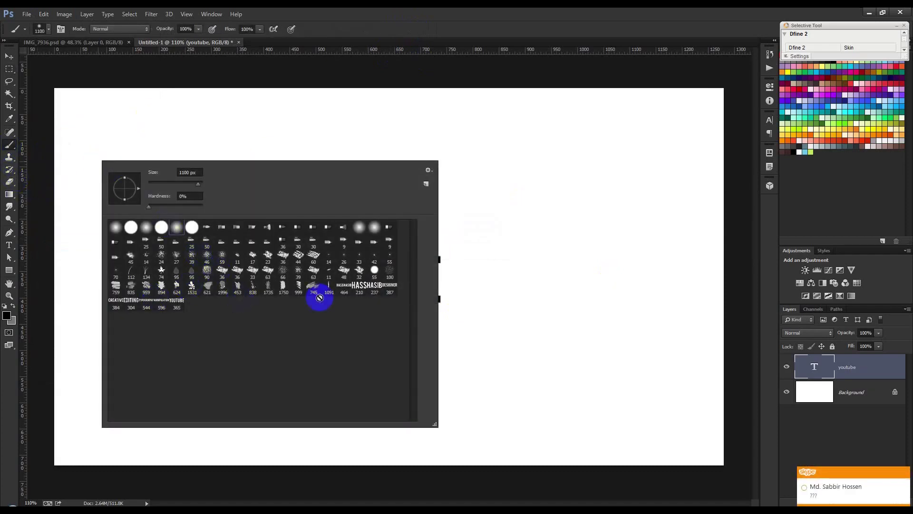
{"action": "left_click", "coordinate": [423, 12]}
{"action": "double_click", "coordinate": [810, 374]}
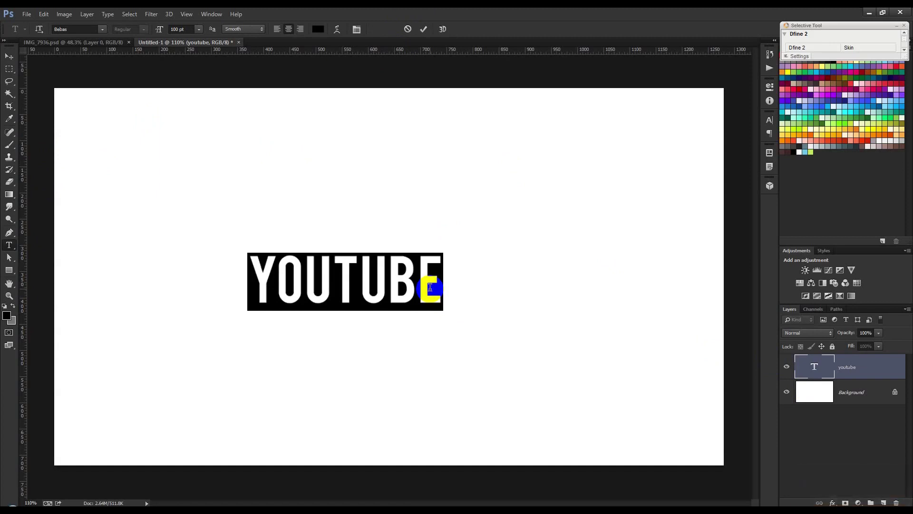
- Retype the text as PHOTO EDITING and define it as brush preset 10
{"action": "type", "text": "photoef"}
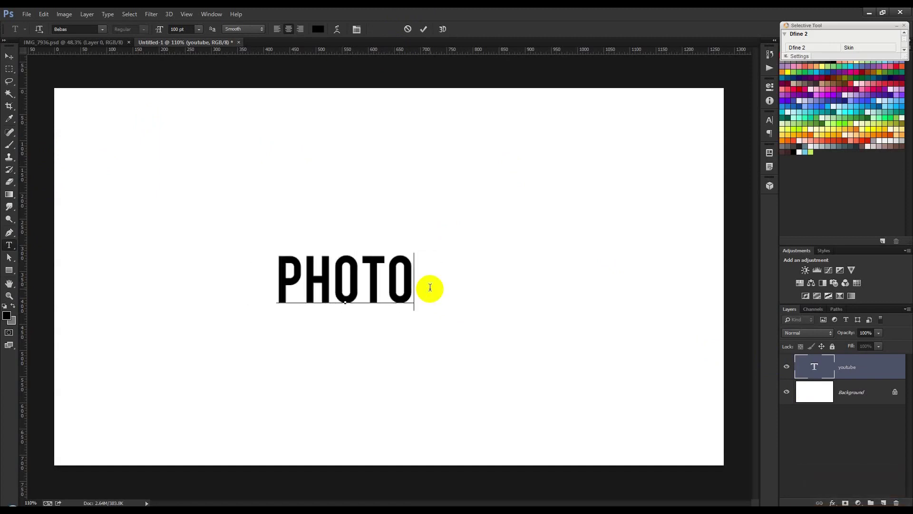
{"action": "type", "text": "iting"}
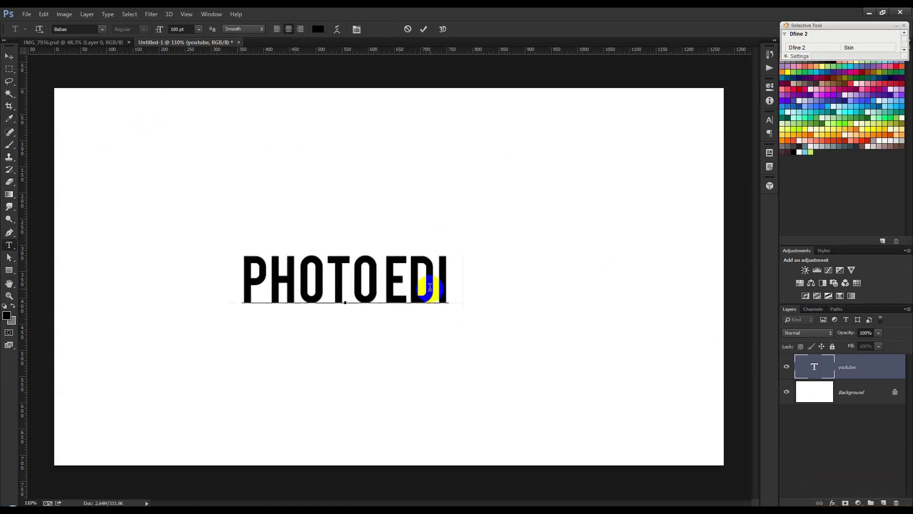
{"action": "left_click", "coordinate": [330, 271]}
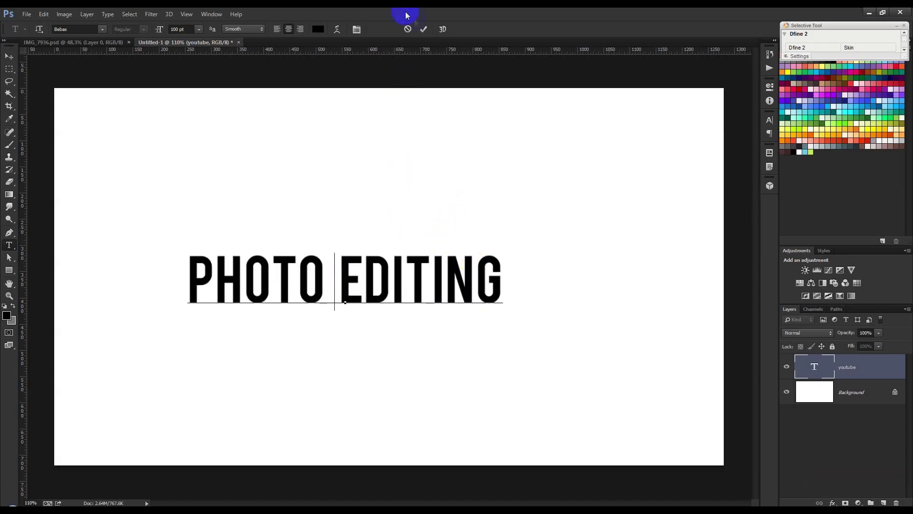
{"action": "left_click", "coordinate": [200, 221]}
{"action": "left_click", "coordinate": [9, 69]}
{"action": "left_click", "coordinate": [199, 238]}
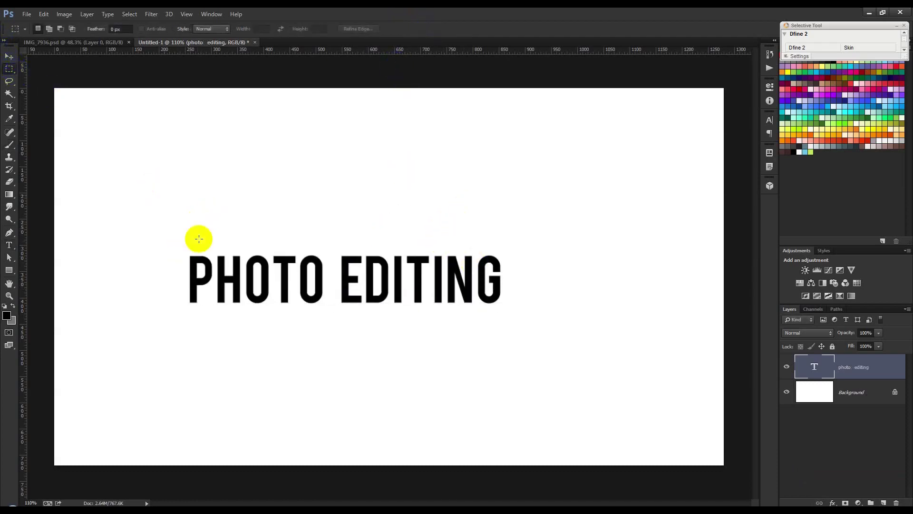
{"action": "left_click_drag", "start_coordinate": [183, 243], "coordinate": [505, 315]}
{"action": "left_click", "coordinate": [43, 14]}
{"action": "left_click", "coordinate": [44, 14]}
{"action": "left_click", "coordinate": [44, 14]}
{"action": "left_click", "coordinate": [70, 241]}
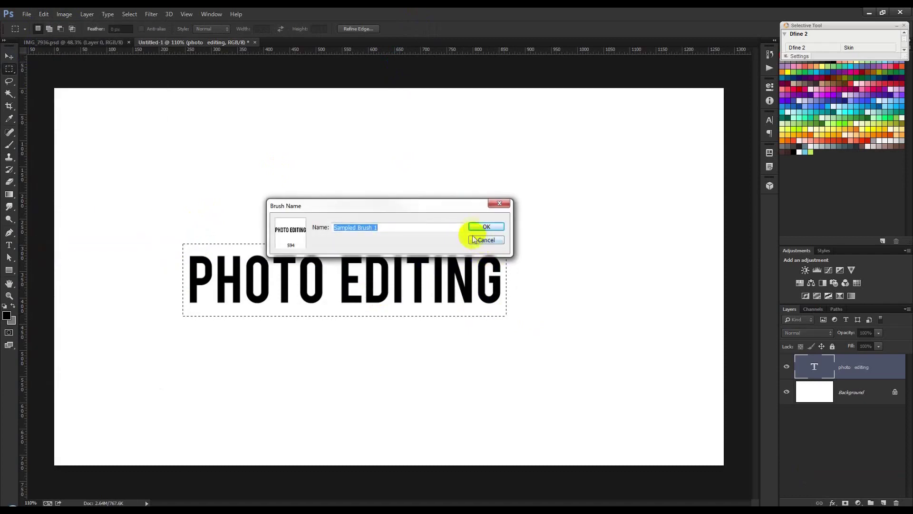
{"action": "type", "text": "10"}
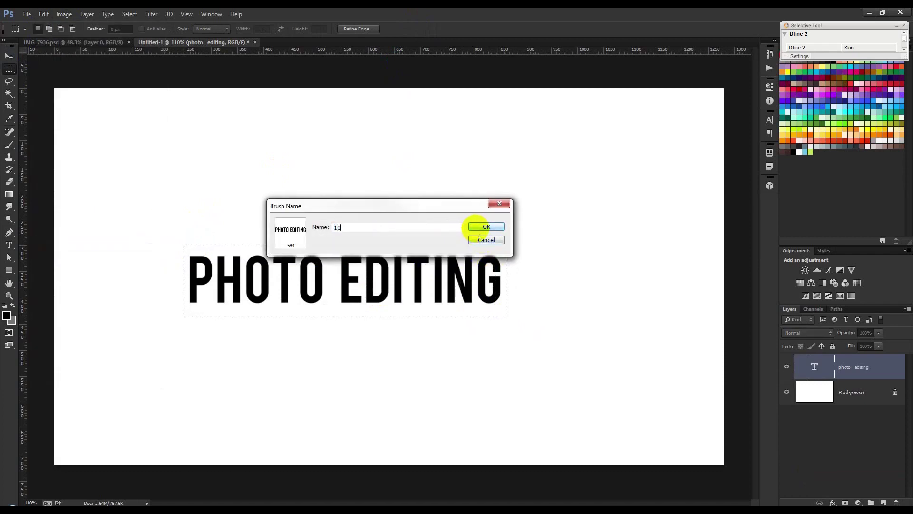
{"action": "left_click", "coordinate": [492, 227]}
- Close the Untitled-1 text document without saving to return to IMG_7936.psd
{"action": "left_click", "coordinate": [443, 179]}
{"action": "scroll", "coordinate": [392, 226], "scroll_direction": "down", "scroll_amount": 2}
{"action": "scroll", "coordinate": [338, 245], "scroll_direction": "up", "scroll_amount": 2}
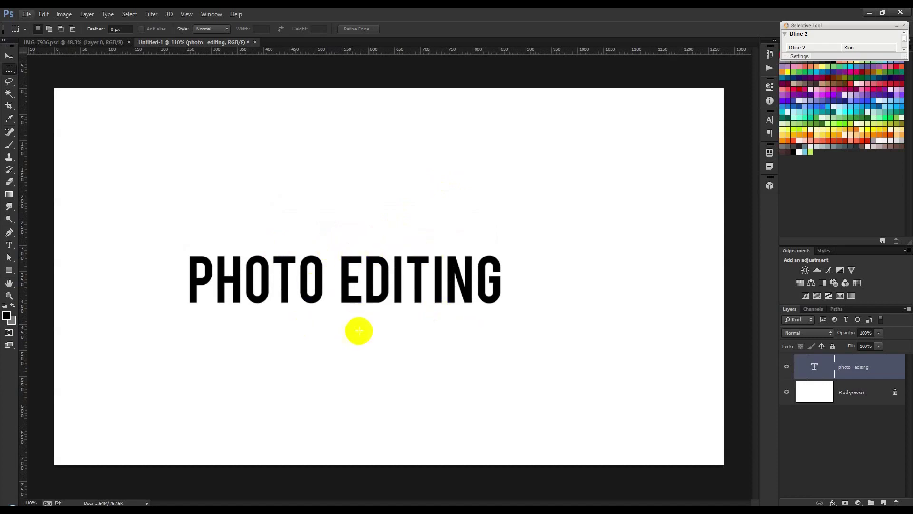
{"action": "left_click", "coordinate": [255, 43]}
{"action": "left_click", "coordinate": [461, 198]}
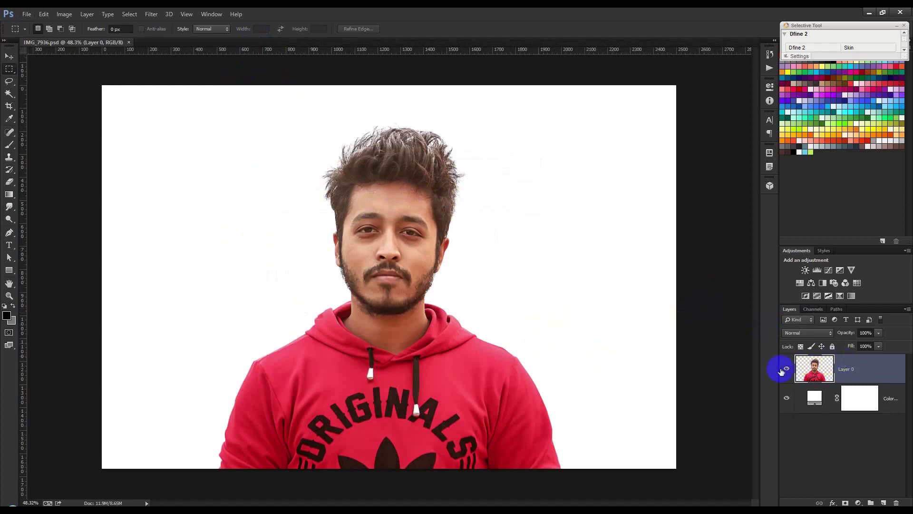
- Apply Levels to Layer 0, raising the black input to 24 and lowering white to 229
{"action": "left_click", "coordinate": [418, 298]}
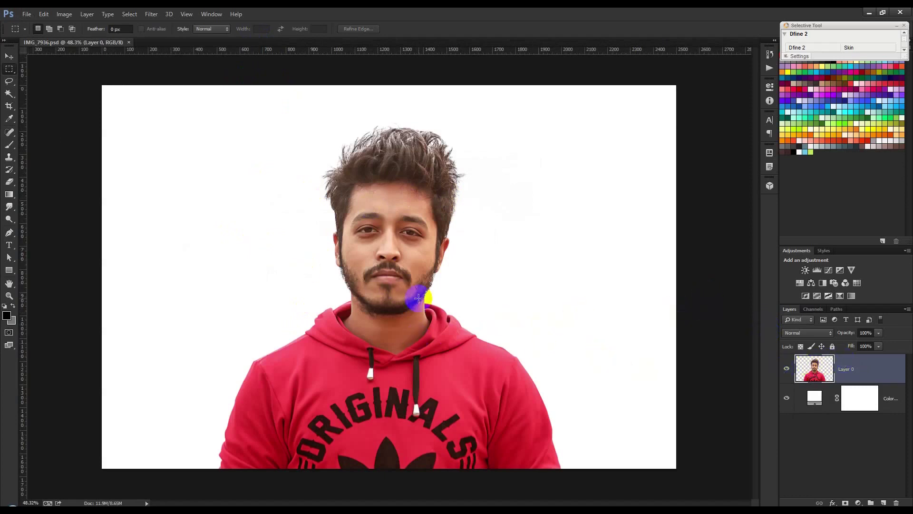
{"action": "left_click", "coordinate": [51, 19]}
{"action": "mouse_move", "coordinate": [65, 15]}
{"action": "mouse_move", "coordinate": [74, 38]}
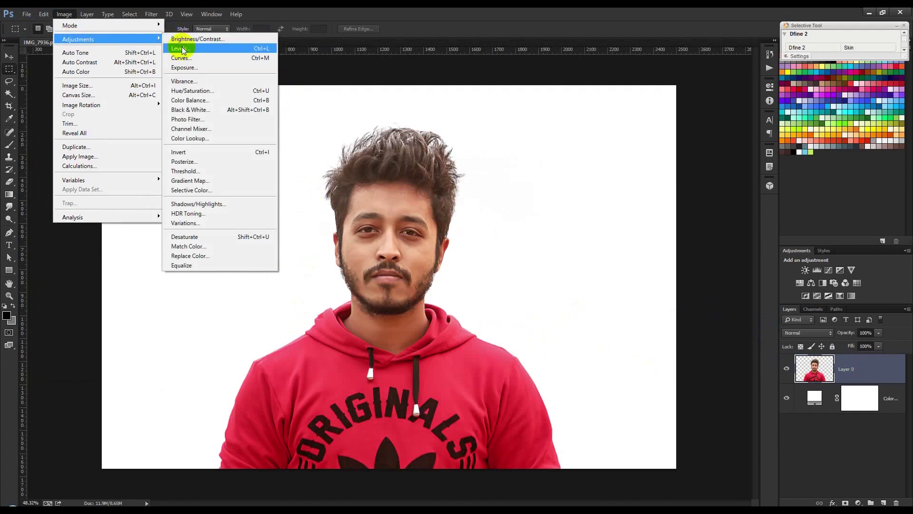
{"action": "left_click", "coordinate": [181, 49]}
{"action": "left_click_drag", "start_coordinate": [631, 343], "coordinate": [643, 345]}
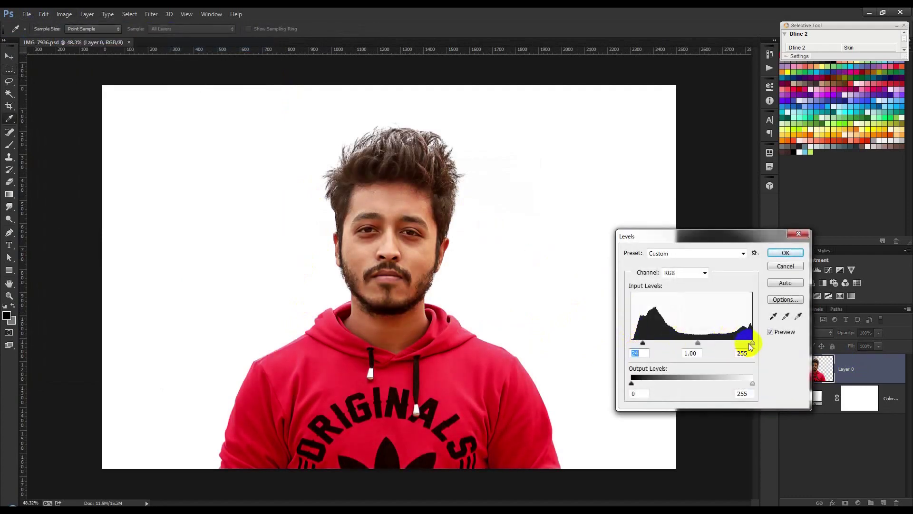
{"action": "left_click_drag", "start_coordinate": [752, 344], "coordinate": [741, 344]}
{"action": "left_click", "coordinate": [786, 253]}
{"action": "key", "text": "m"}
{"action": "left_click", "coordinate": [6, 58]}
{"action": "left_click", "coordinate": [815, 365]}
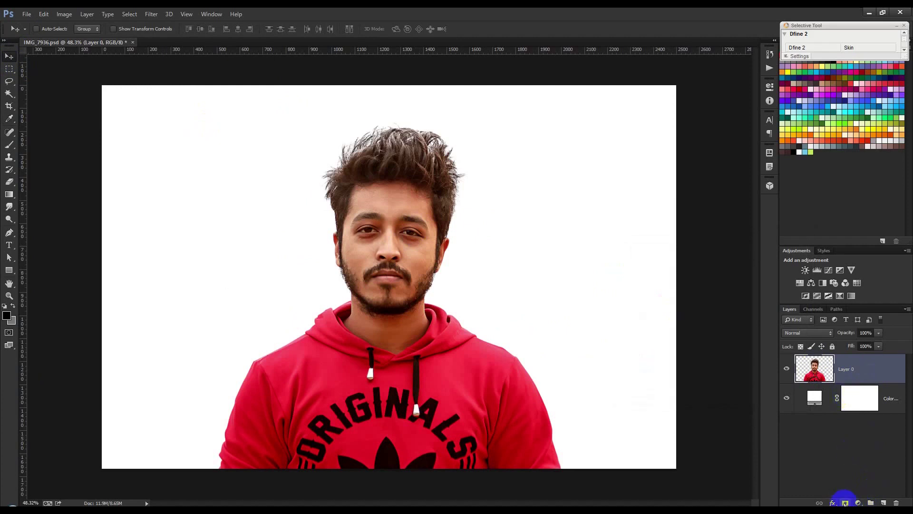
- Add a layer mask to Layer 0 and fill it black to hide the portrait
{"action": "left_click", "coordinate": [845, 503]}
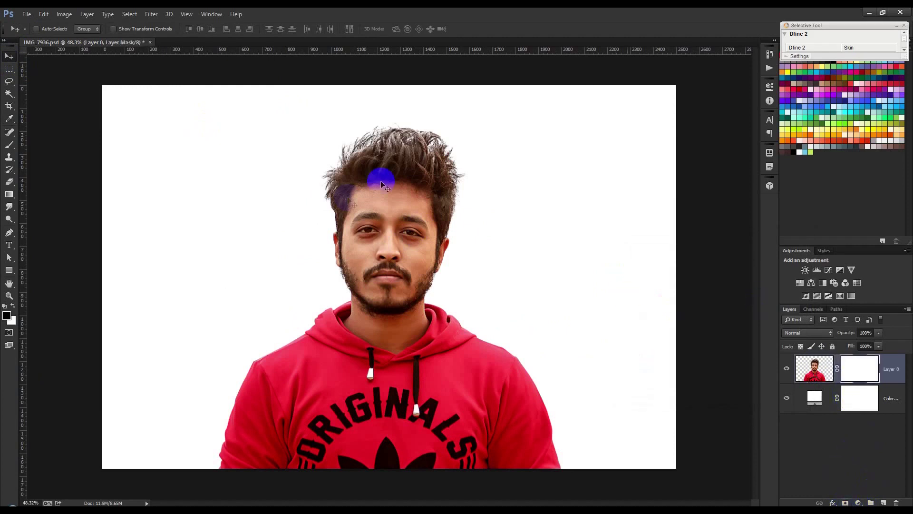
{"action": "left_click", "coordinate": [8, 148]}
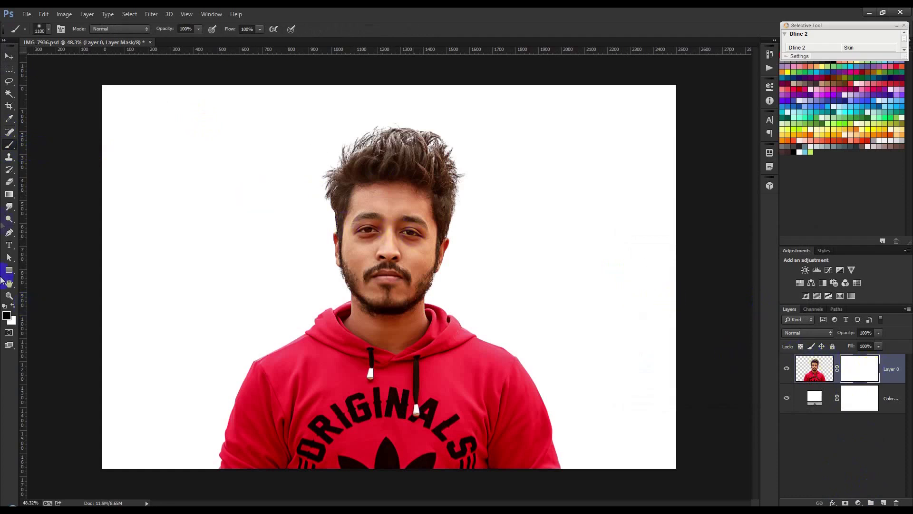
{"action": "right_click", "coordinate": [8, 200]}
{"action": "left_click", "coordinate": [43, 205]}
{"action": "left_click", "coordinate": [8, 323]}
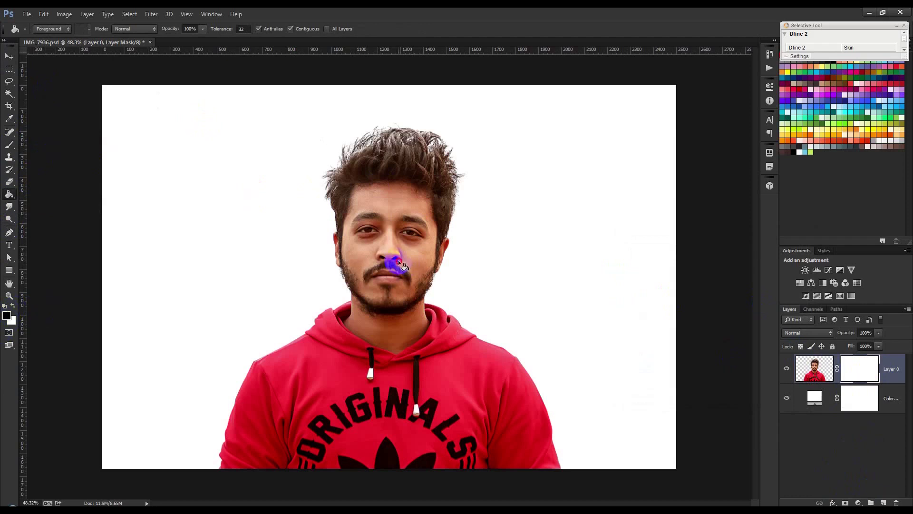
{"action": "left_click", "coordinate": [400, 263]}
{"action": "left_click", "coordinate": [803, 372]}
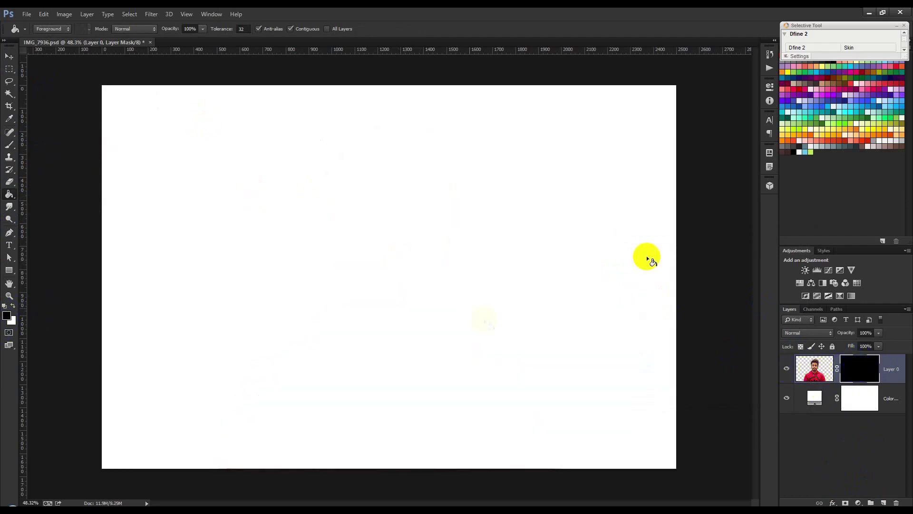
- Select the Brush tool with the HASSHASIB word brush at 464 px
{"action": "right_click", "coordinate": [12, 147]}
{"action": "left_click", "coordinate": [48, 143]}
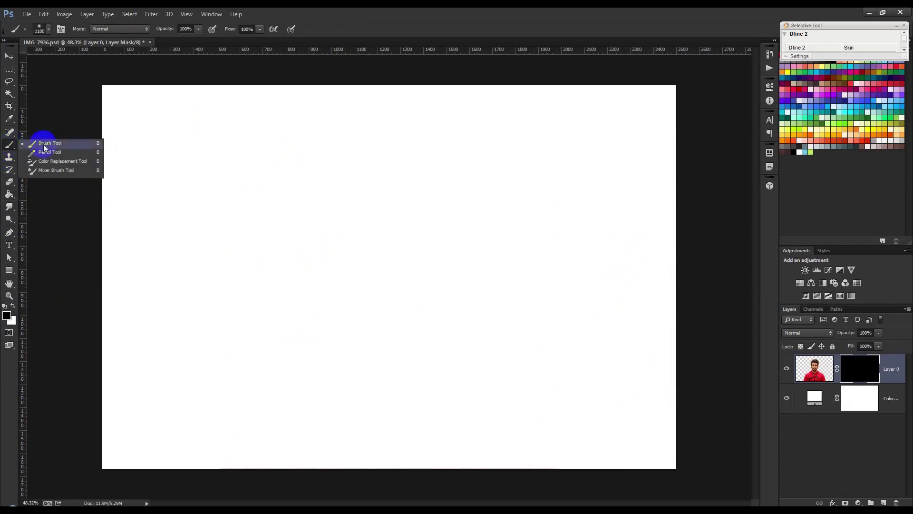
{"action": "right_click", "coordinate": [342, 245]}
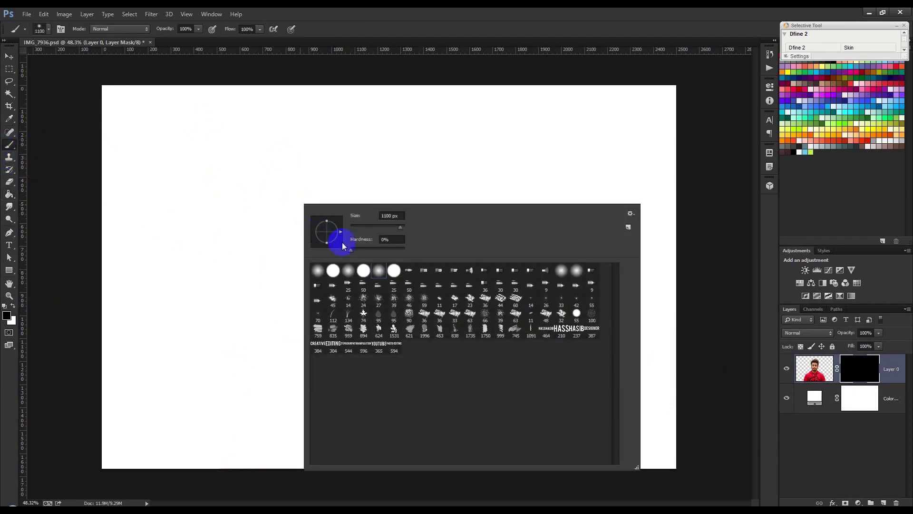
{"action": "left_click", "coordinate": [549, 335]}
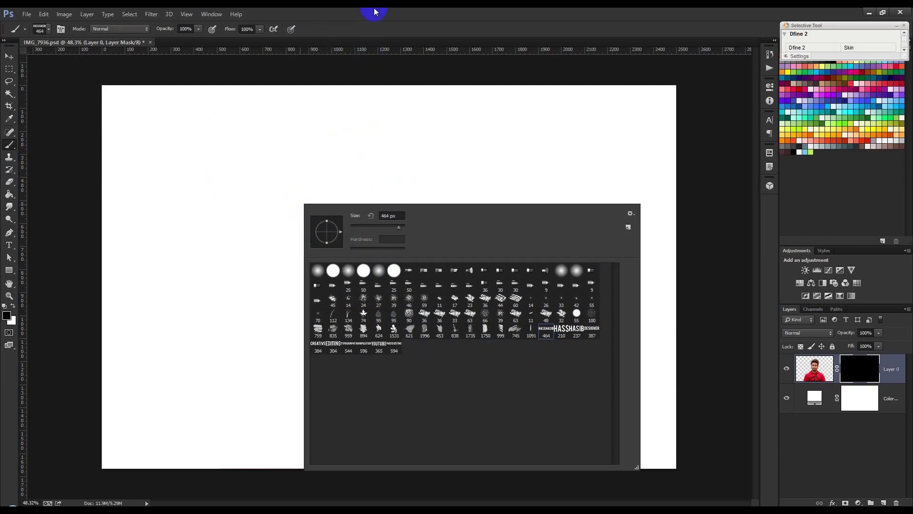
{"action": "key", "text": "Return"}
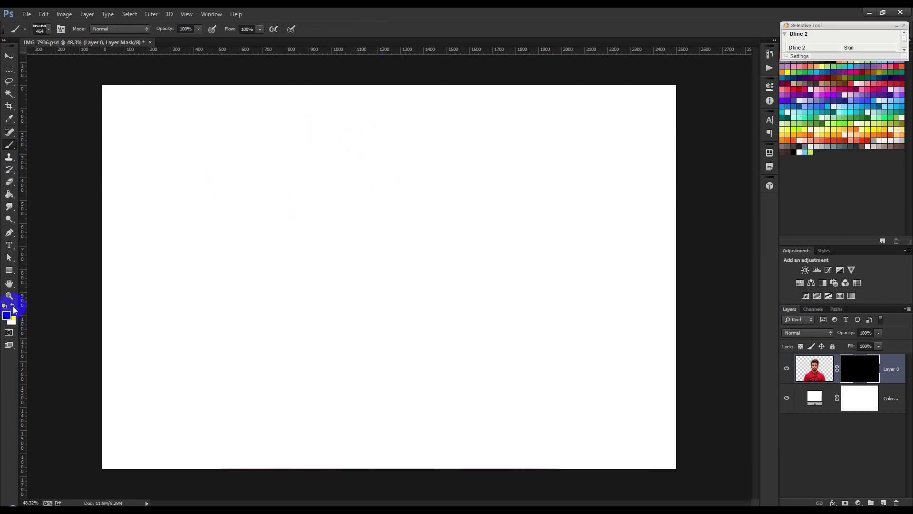
- Test-stamp several HASSHASIB words on the mask, then undo them
{"action": "left_click", "coordinate": [389, 319]}
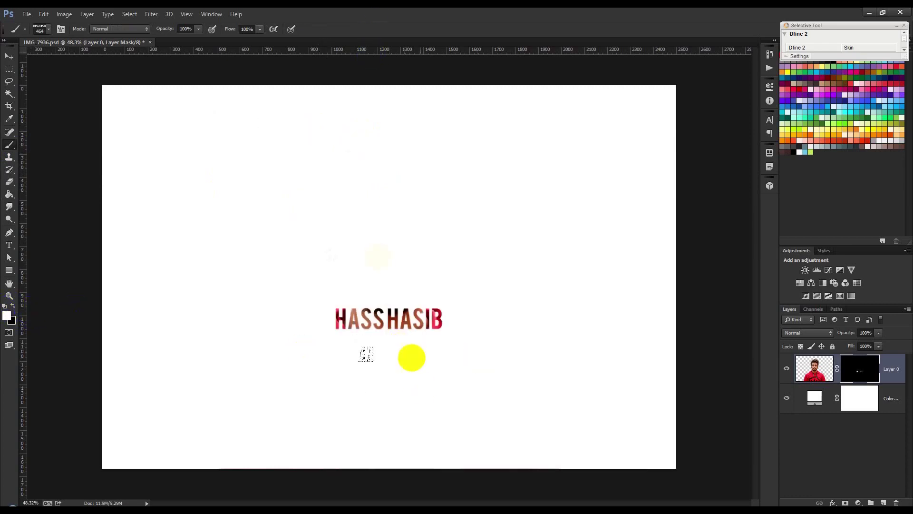
{"action": "left_click", "coordinate": [380, 251]}
{"action": "left_click", "coordinate": [344, 215]}
{"action": "left_click", "coordinate": [373, 291]}
{"action": "left_click", "coordinate": [381, 275]}
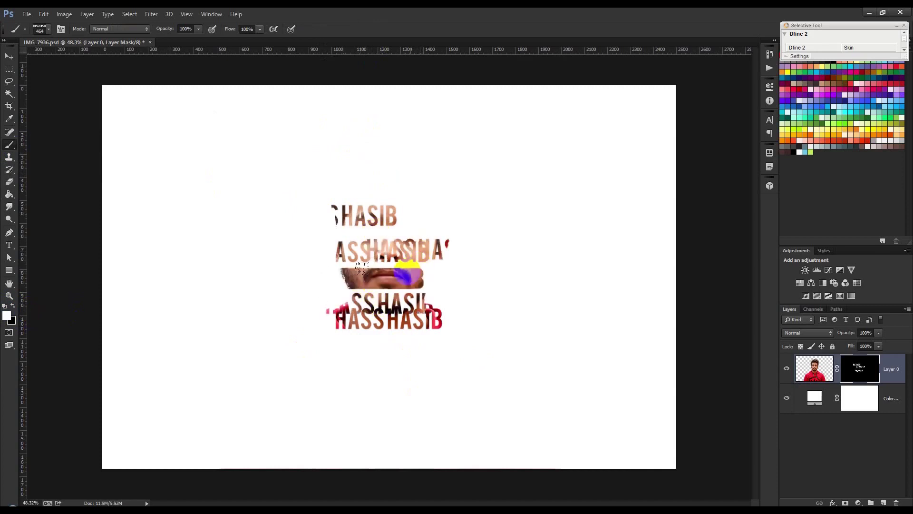
{"action": "left_click", "coordinate": [418, 328]}
{"action": "key", "text": "ctrl+alt+z"}
{"action": "key", "text": "ctrl+alt+z"}
{"action": "key", "text": "ctrl+alt+z"}
{"action": "key", "text": "ctrl+alt+z"}
{"action": "key", "text": "ctrl+alt+z"}
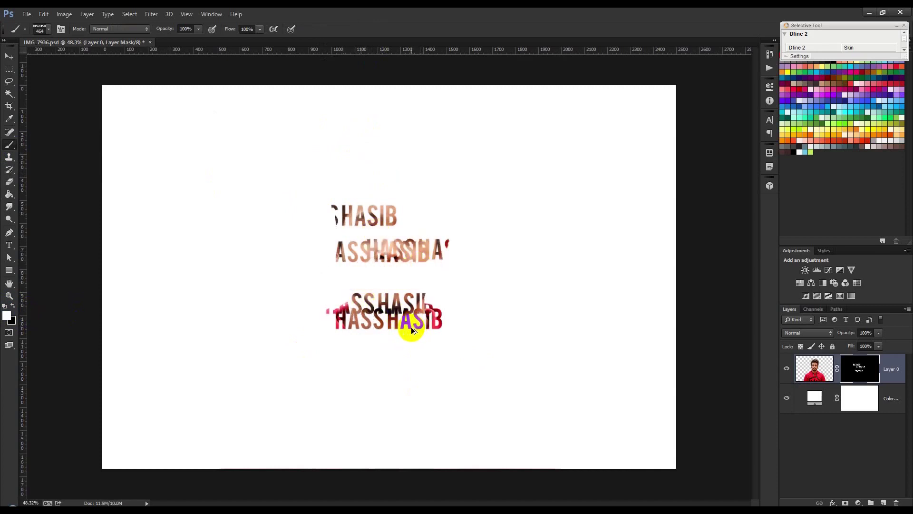
{"action": "key", "text": "ctrl+alt+z"}
{"action": "key", "text": "ctrl+alt+z"}
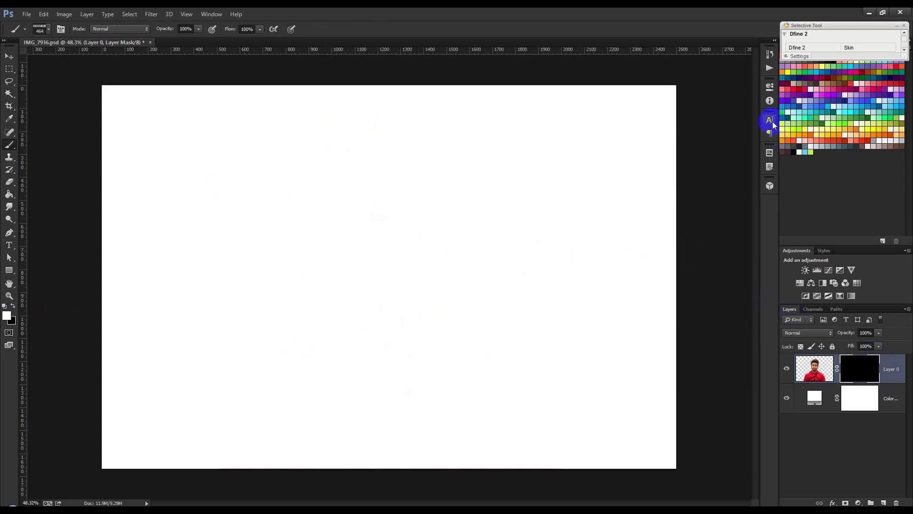
- In the Brush panel, enable Shape Dynamics and Scattering and widen the stamp spacing
{"action": "left_click", "coordinate": [211, 14]}
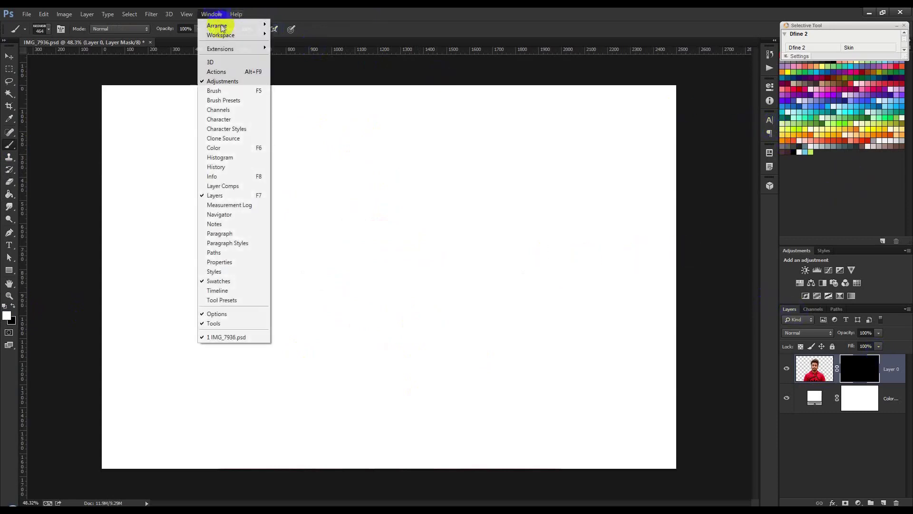
{"action": "left_click", "coordinate": [223, 91]}
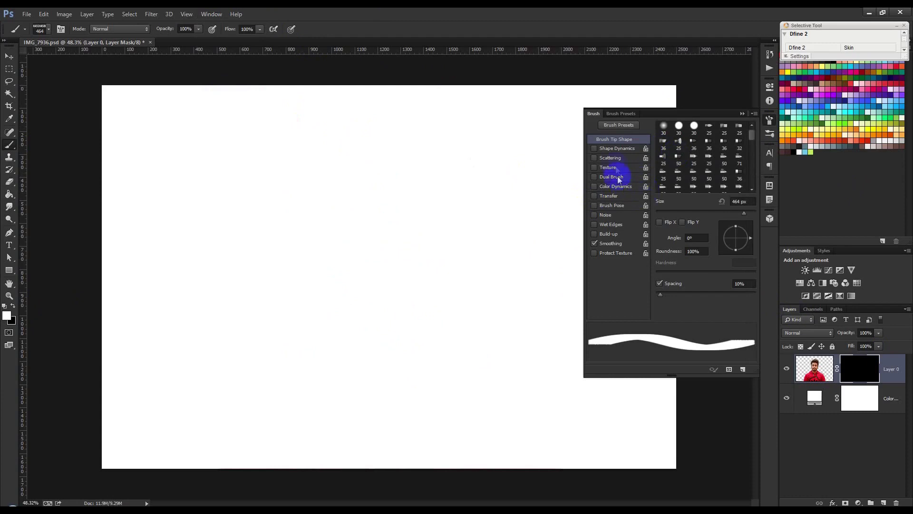
{"action": "left_click", "coordinate": [594, 149]}
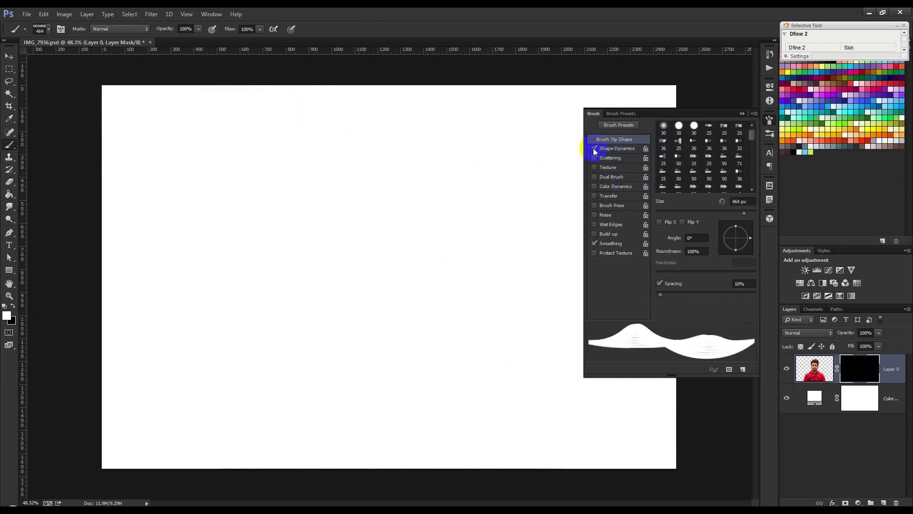
{"action": "left_click", "coordinate": [594, 158]}
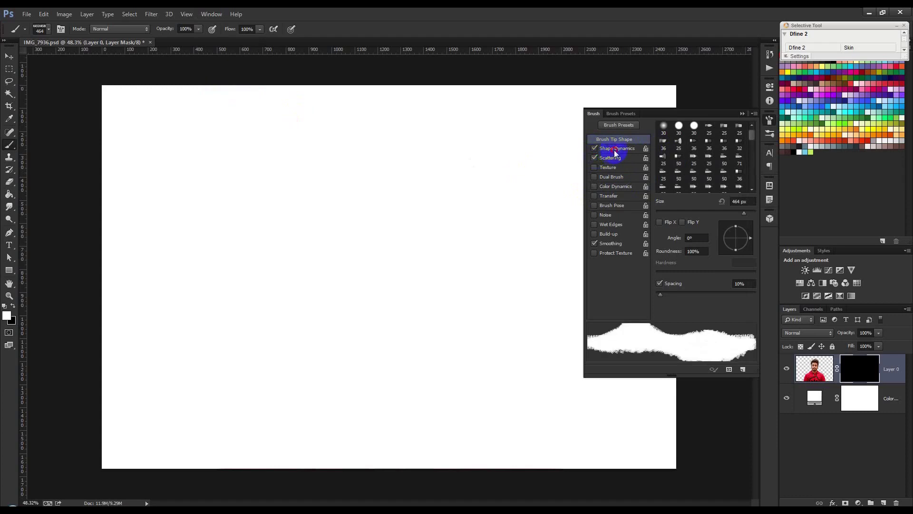
{"action": "left_click", "coordinate": [688, 239]}
{"action": "mouse_move", "coordinate": [667, 296]}
{"action": "left_mouse_down"}
{"action": "mouse_move", "coordinate": [730, 305]}
{"action": "mouse_move", "coordinate": [711, 302]}
{"action": "mouse_move", "coordinate": [720, 299]}
{"action": "left_mouse_up"}
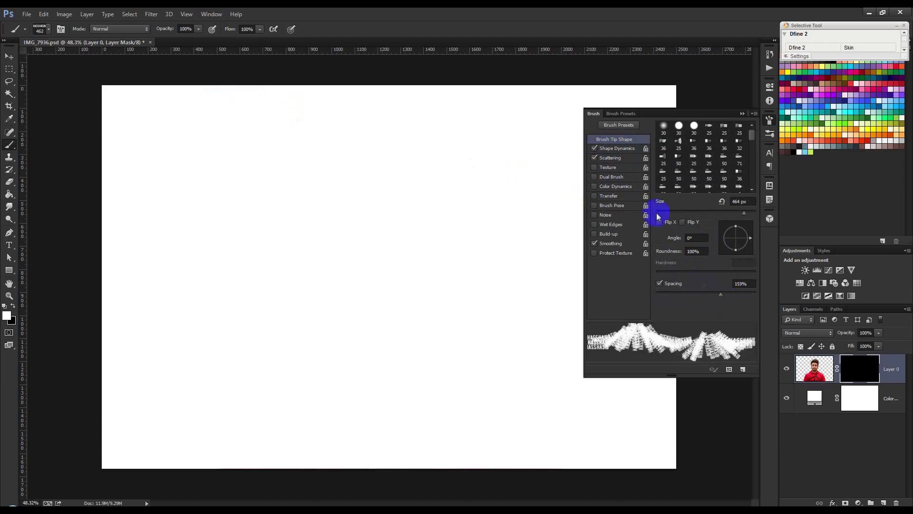
- Set Size Jitter to maximum, adjust minimum diameter, and increase the scatter Count
{"action": "left_click", "coordinate": [617, 149]}
{"action": "left_click_drag", "start_coordinate": [658, 139], "coordinate": [783, 138]}
{"action": "mouse_move", "coordinate": [678, 167]}
{"action": "left_mouse_down"}
{"action": "mouse_move", "coordinate": [709, 173]}
{"action": "mouse_move", "coordinate": [656, 186]}
{"action": "left_mouse_up"}
{"action": "left_click", "coordinate": [630, 158]}
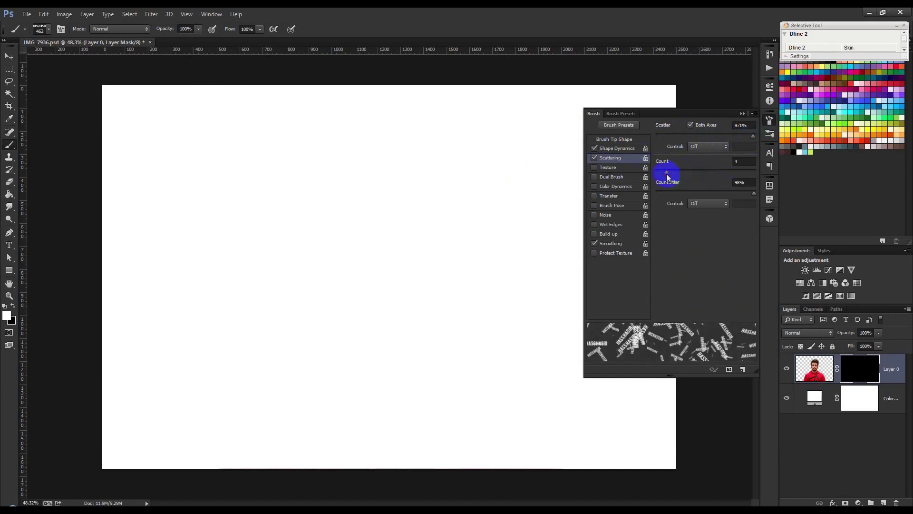
{"action": "mouse_move", "coordinate": [677, 179]}
{"action": "left_mouse_down"}
{"action": "mouse_move", "coordinate": [661, 174]}
{"action": "mouse_move", "coordinate": [727, 175]}
{"action": "mouse_move", "coordinate": [663, 180]}
{"action": "left_mouse_up"}
- Add angle and roundness jitter and turn off Brush Projection to keep words upright
{"action": "left_click", "coordinate": [623, 150]}
{"action": "mouse_move", "coordinate": [660, 216]}
{"action": "left_mouse_down"}
{"action": "mouse_move", "coordinate": [640, 213]}
{"action": "mouse_move", "coordinate": [702, 212]}
{"action": "mouse_move", "coordinate": [654, 212]}
{"action": "left_mouse_up"}
{"action": "mouse_move", "coordinate": [660, 248]}
{"action": "left_mouse_down"}
{"action": "mouse_move", "coordinate": [719, 248]}
{"action": "mouse_move", "coordinate": [577, 257]}
{"action": "left_mouse_up"}
{"action": "left_click", "coordinate": [658, 303]}
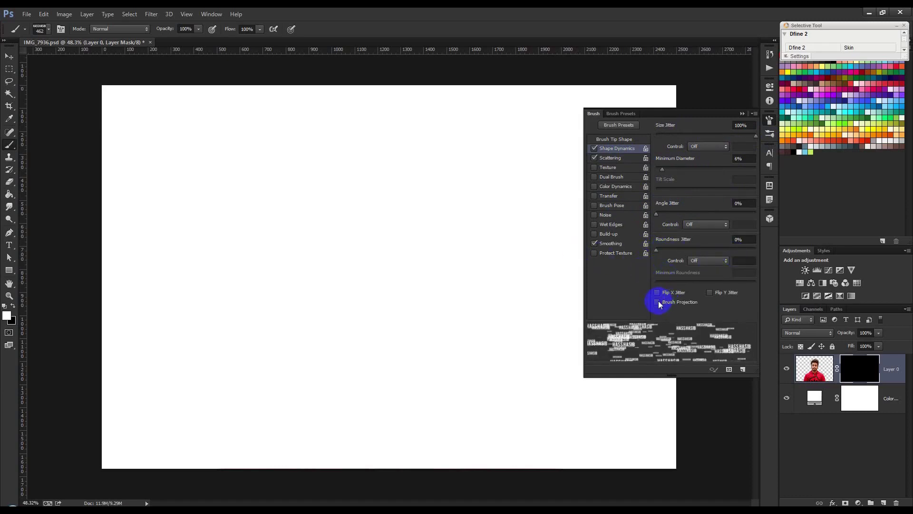
{"action": "left_click", "coordinate": [661, 303]}
{"action": "left_click", "coordinate": [658, 302]}
- Paint HASSHASIB word stamps over the head and hoodie, shrinking the brush with [ between strokes
{"action": "left_click", "coordinate": [742, 115]}
{"action": "mouse_move", "coordinate": [395, 393]}
{"action": "left_mouse_down"}
{"action": "mouse_move", "coordinate": [355, 409]}
{"action": "mouse_move", "coordinate": [346, 396]}
{"action": "mouse_move", "coordinate": [380, 379]}
{"action": "mouse_move", "coordinate": [400, 351]}
{"action": "mouse_move", "coordinate": [420, 367]}
{"action": "mouse_move", "coordinate": [499, 377]}
{"action": "mouse_move", "coordinate": [507, 401]}
{"action": "left_mouse_up"}
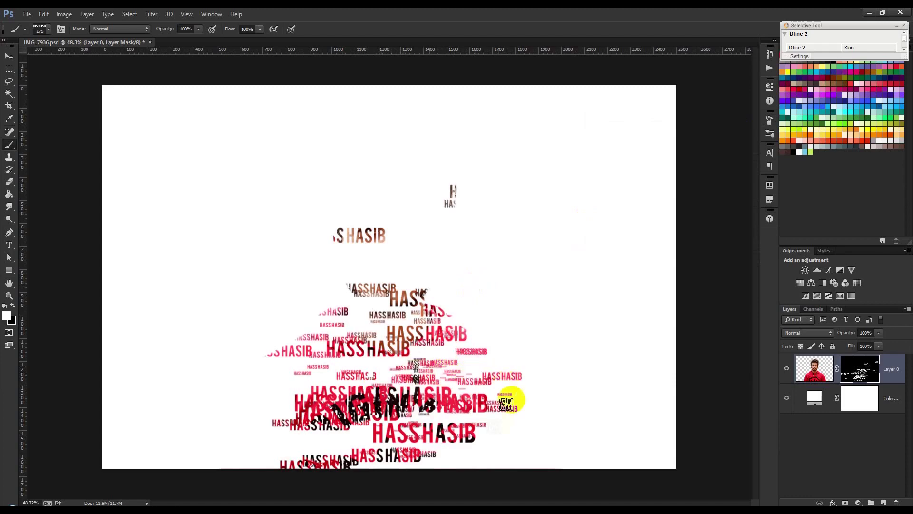
{"action": "key", "text": "bracketleft"}
{"action": "key", "text": "bracketleft"}
{"action": "right_click", "coordinate": [414, 335]}
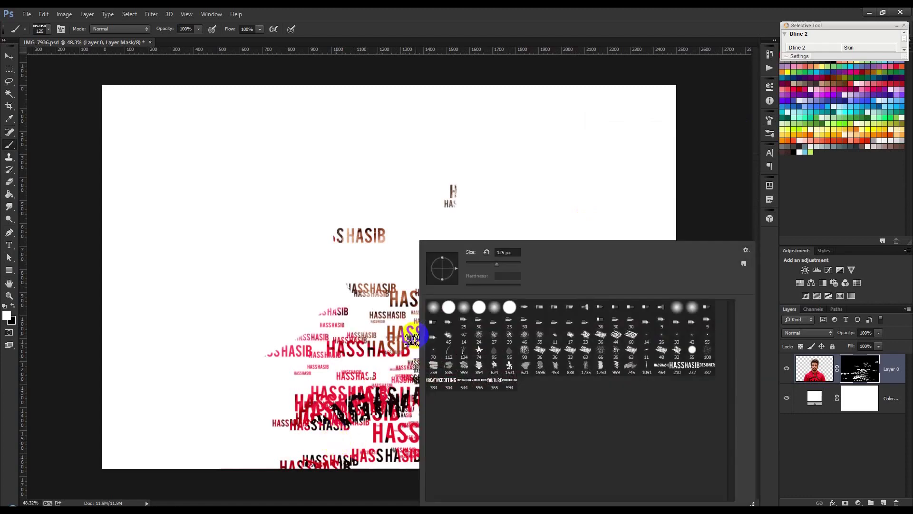
{"action": "mouse_move", "coordinate": [309, 428]}
{"action": "left_mouse_down"}
{"action": "mouse_move", "coordinate": [270, 431]}
{"action": "mouse_move", "coordinate": [257, 413]}
{"action": "mouse_move", "coordinate": [271, 419]}
{"action": "mouse_move", "coordinate": [272, 401]}
{"action": "mouse_move", "coordinate": [326, 394]}
{"action": "mouse_move", "coordinate": [360, 357]}
{"action": "mouse_move", "coordinate": [328, 335]}
{"action": "mouse_move", "coordinate": [281, 328]}
{"action": "mouse_move", "coordinate": [346, 322]}
{"action": "mouse_move", "coordinate": [378, 274]}
{"action": "mouse_move", "coordinate": [368, 251]}
{"action": "mouse_move", "coordinate": [396, 227]}
{"action": "mouse_move", "coordinate": [386, 239]}
{"action": "mouse_move", "coordinate": [415, 248]}
{"action": "mouse_move", "coordinate": [414, 233]}
{"action": "mouse_move", "coordinate": [404, 251]}
{"action": "mouse_move", "coordinate": [372, 269]}
{"action": "mouse_move", "coordinate": [488, 250]}
{"action": "mouse_move", "coordinate": [404, 235]}
{"action": "mouse_move", "coordinate": [378, 249]}
{"action": "mouse_move", "coordinate": [407, 253]}
{"action": "mouse_move", "coordinate": [398, 284]}
{"action": "left_mouse_up"}
{"action": "key", "text": "bracketleft"}
{"action": "key", "text": "bracketleft"}
{"action": "key", "text": "bracketleft"}
{"action": "key", "text": "bracketleft"}
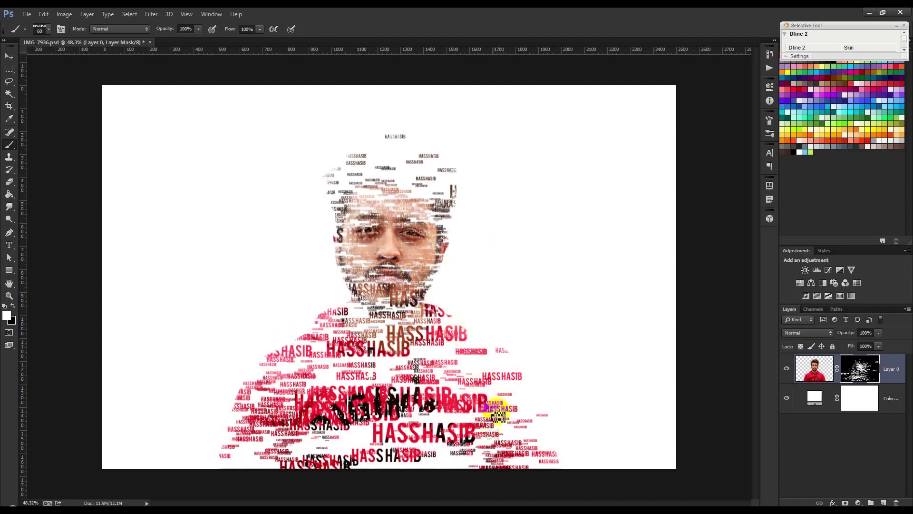
{"action": "key", "text": "bracketleft"}
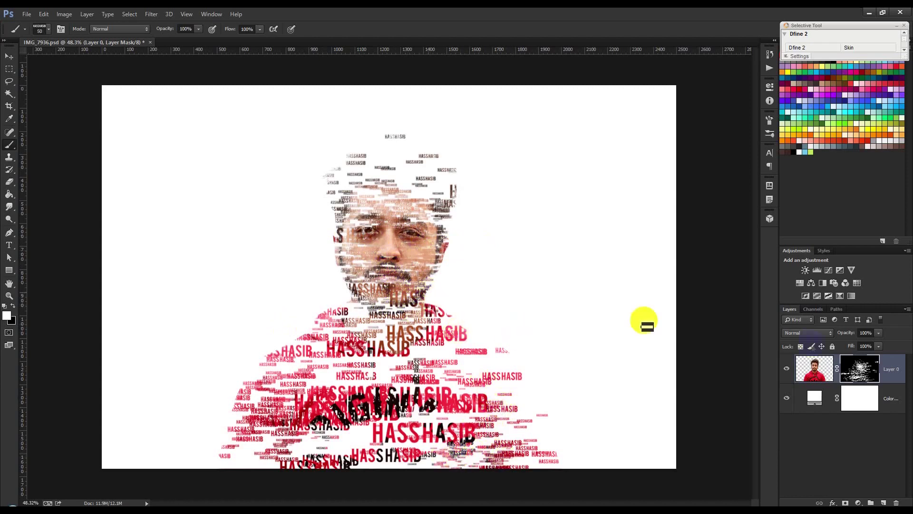
- Select the DESIGNER word brush preset and stamp it on the right chest and lower left
{"action": "right_click", "coordinate": [265, 203]}
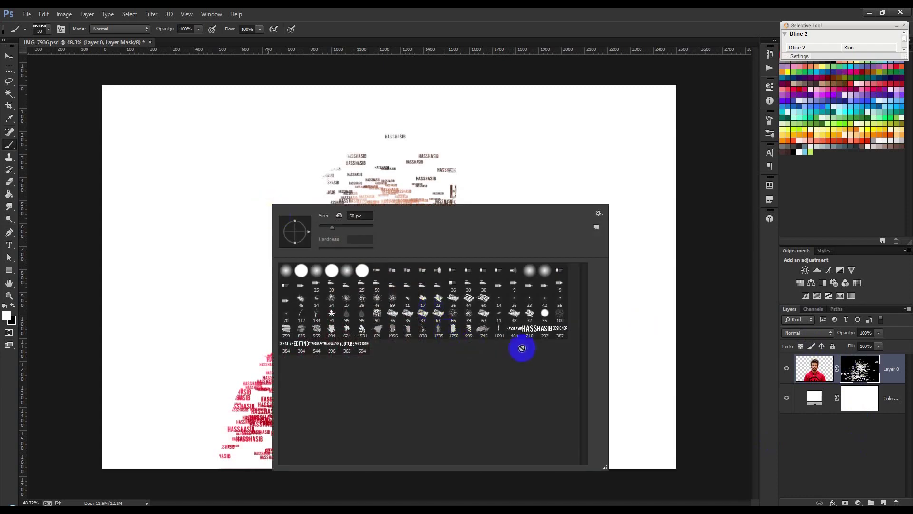
{"action": "left_click", "coordinate": [561, 333]}
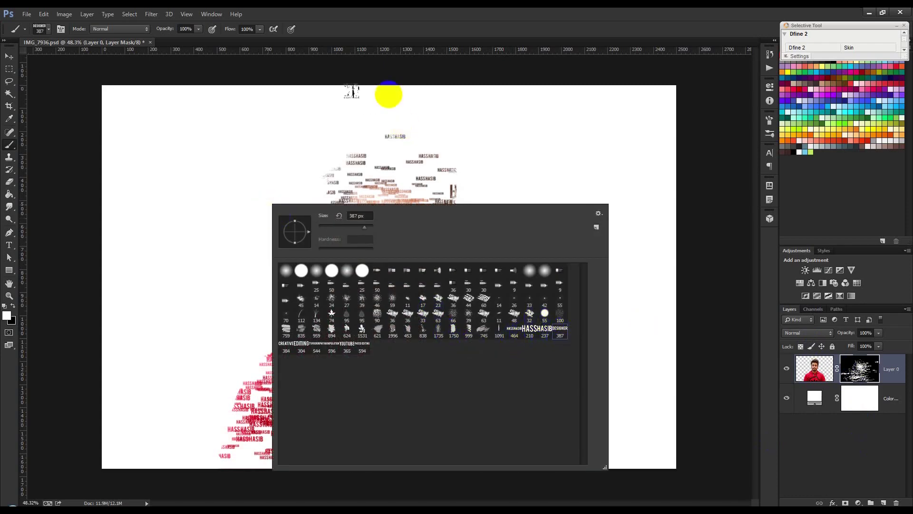
{"action": "key", "text": "Return"}
{"action": "left_click", "coordinate": [495, 360]}
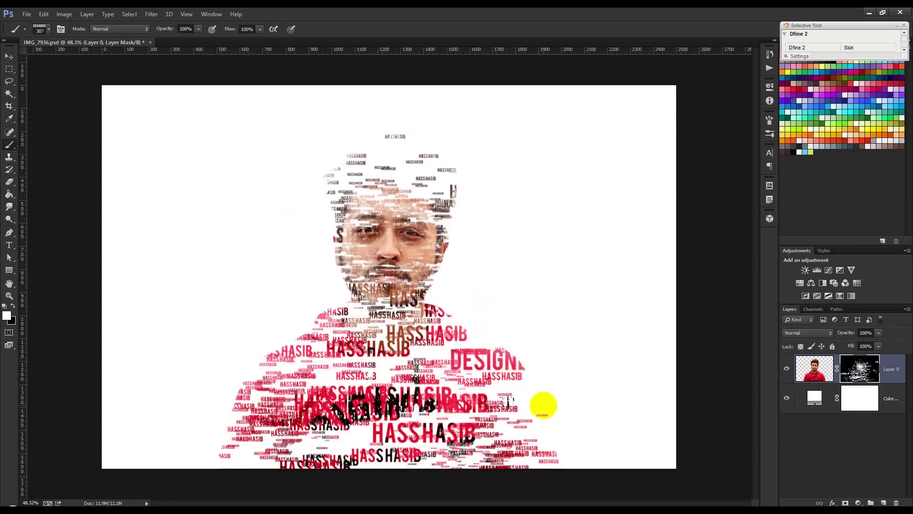
{"action": "left_click", "coordinate": [246, 454]}
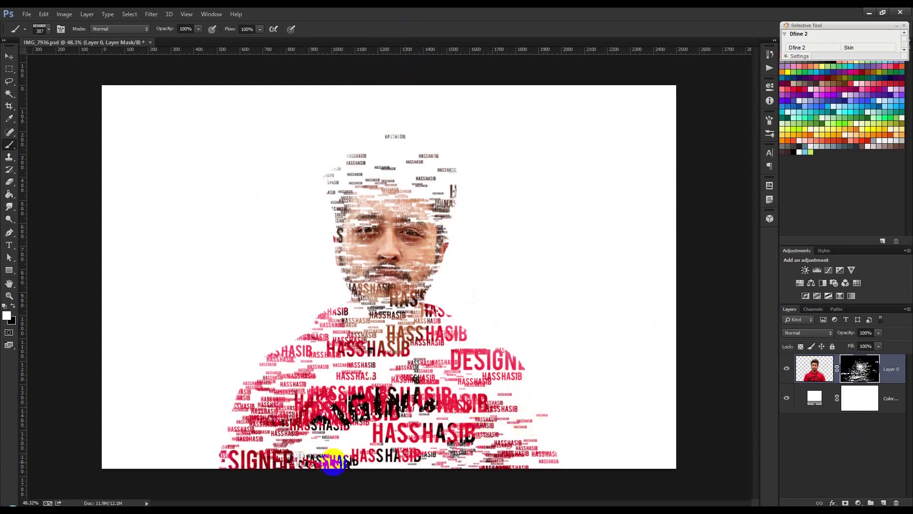
- Add more DESIGNER stamps over the lower hoodie, lower-left corner, neck and chest
{"action": "left_click", "coordinate": [327, 450]}
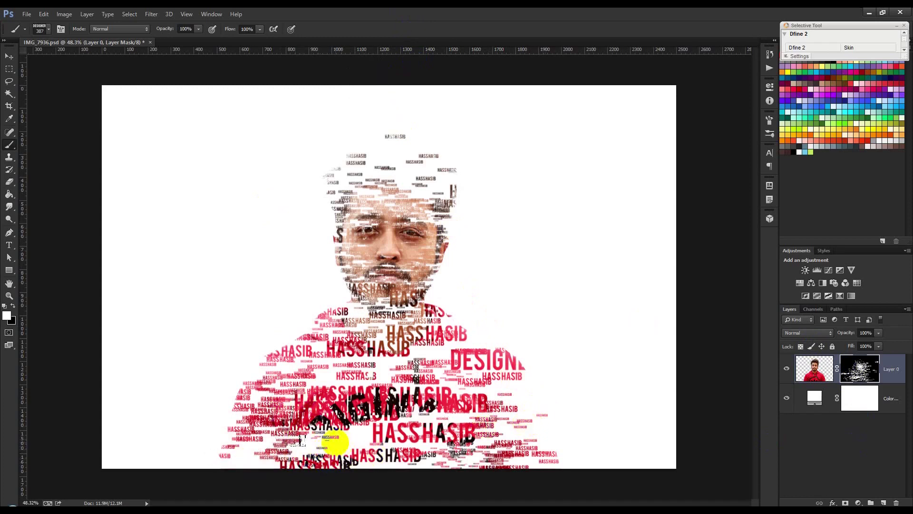
{"action": "left_click", "coordinate": [335, 441]}
{"action": "left_click", "coordinate": [255, 454]}
{"action": "left_click", "coordinate": [264, 456]}
{"action": "left_click", "coordinate": [383, 299]}
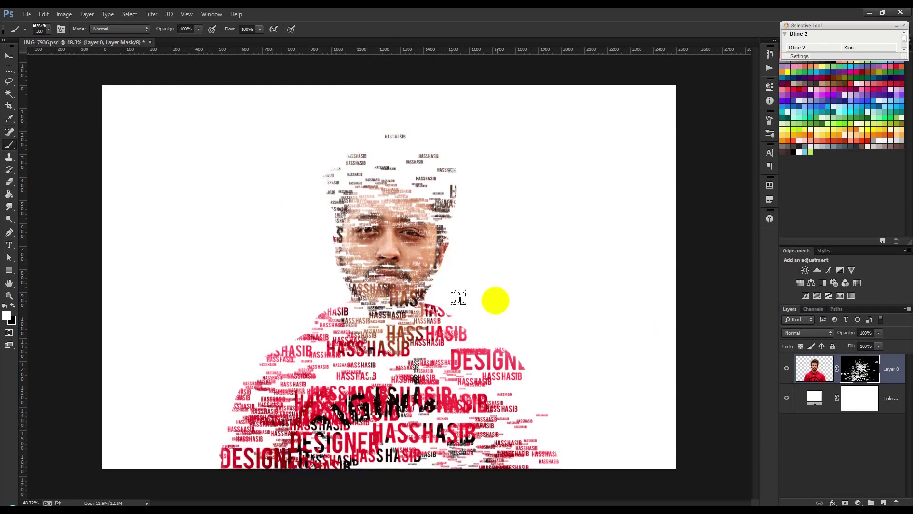
{"action": "left_click", "coordinate": [361, 369]}
{"action": "left_click", "coordinate": [440, 408]}
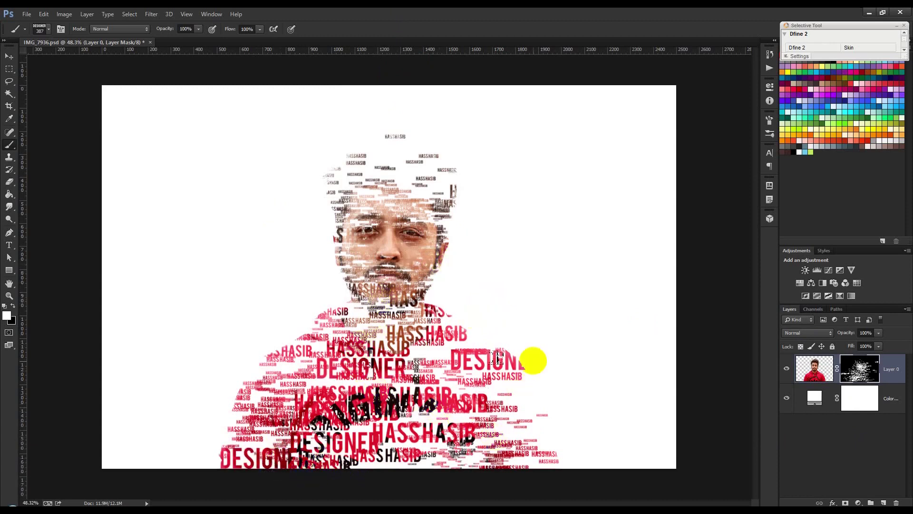
{"action": "right_click", "coordinate": [514, 305]}
{"action": "left_click", "coordinate": [652, 11]}
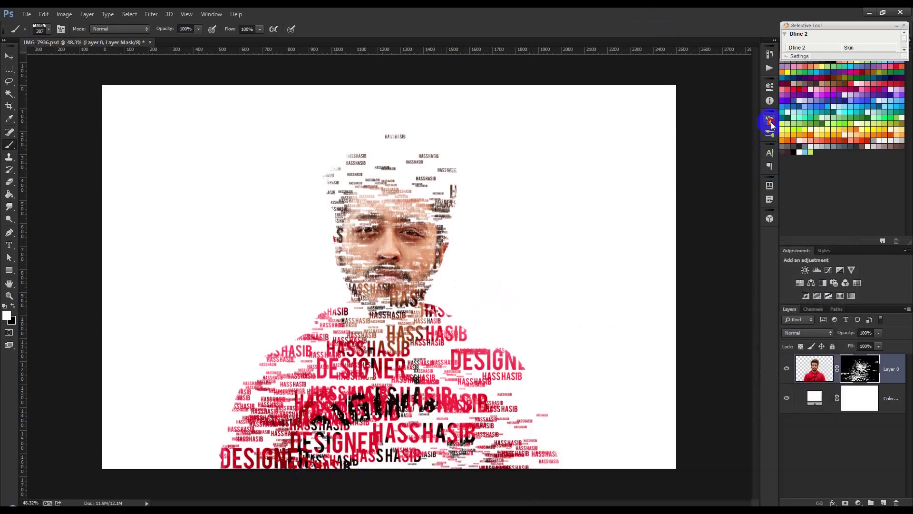
- Enable Scattering for the word brush and set its Spacing to 86%
{"action": "left_click", "coordinate": [771, 121]}
{"action": "left_click", "coordinate": [610, 158]}
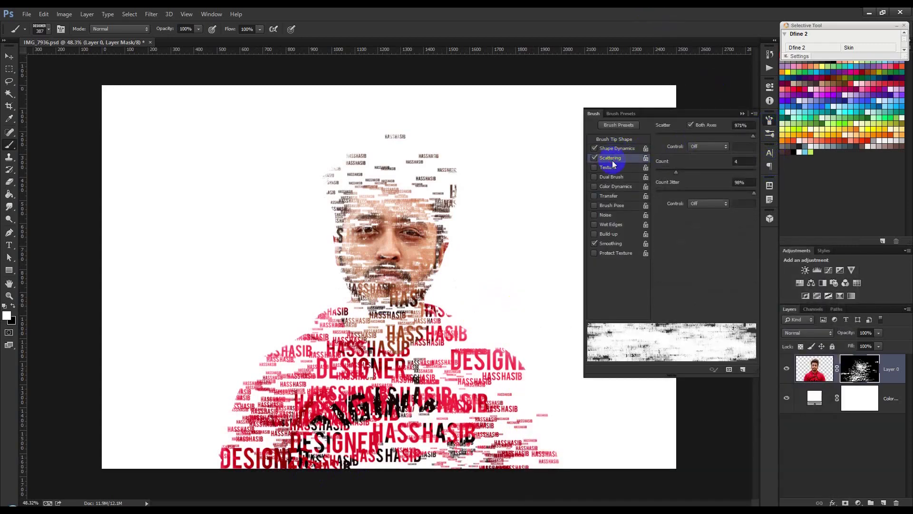
{"action": "left_click", "coordinate": [618, 140]}
{"action": "left_click_drag", "start_coordinate": [661, 293], "coordinate": [694, 295]}
{"action": "left_click", "coordinate": [742, 114]}
- Paint scattered word stamps over the lower body, then, with a smaller brush, the hair and face
{"action": "mouse_move", "coordinate": [571, 418]}
{"action": "left_mouse_down"}
{"action": "mouse_move", "coordinate": [480, 442]}
{"action": "mouse_move", "coordinate": [430, 433]}
{"action": "mouse_move", "coordinate": [419, 469]}
{"action": "mouse_move", "coordinate": [314, 449]}
{"action": "mouse_move", "coordinate": [257, 395]}
{"action": "mouse_move", "coordinate": [286, 361]}
{"action": "left_mouse_up"}
{"action": "key", "text": "bracketleft"}
{"action": "key", "text": "bracketleft"}
{"action": "key", "text": "bracketleft"}
{"action": "mouse_move", "coordinate": [340, 217]}
{"action": "left_mouse_down"}
{"action": "mouse_move", "coordinate": [417, 182]}
{"action": "mouse_move", "coordinate": [411, 163]}
{"action": "mouse_move", "coordinate": [393, 170]}
{"action": "mouse_move", "coordinate": [440, 204]}
{"action": "mouse_move", "coordinate": [426, 270]}
{"action": "mouse_move", "coordinate": [488, 300]}
{"action": "mouse_move", "coordinate": [475, 341]}
{"action": "mouse_move", "coordinate": [441, 392]}
{"action": "left_mouse_up"}
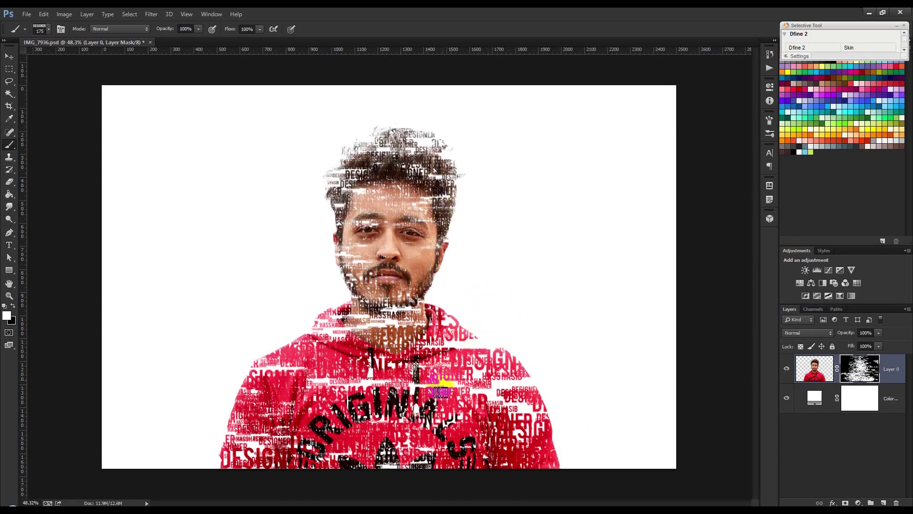
- Zoom in and paint word stamps into the mask around the mouth, beard and chin
{"action": "scroll", "coordinate": [444, 378], "scroll_direction": "up", "scroll_amount": 1}
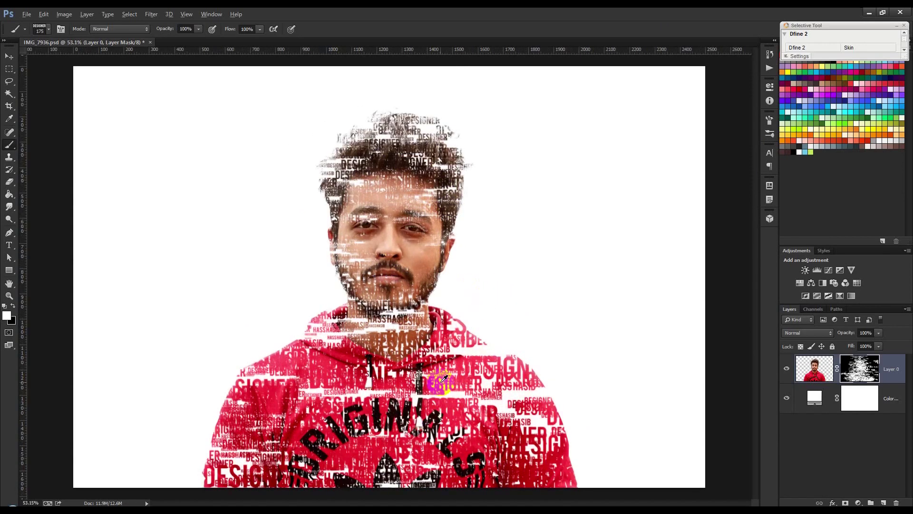
{"action": "scroll", "coordinate": [440, 385], "scroll_direction": "up", "scroll_amount": 1}
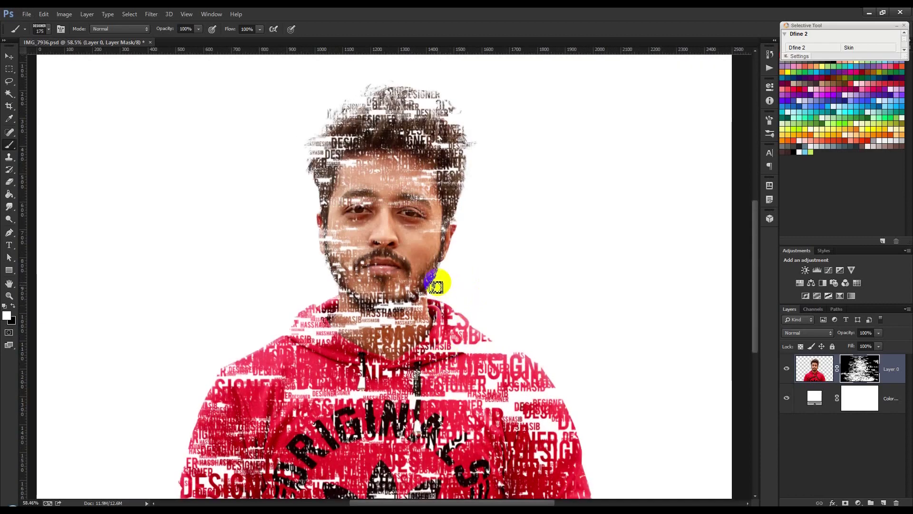
{"action": "mouse_move", "coordinate": [393, 263]}
{"action": "left_mouse_down"}
{"action": "mouse_move", "coordinate": [330, 267]}
{"action": "mouse_move", "coordinate": [361, 265]}
{"action": "mouse_move", "coordinate": [380, 243]}
{"action": "mouse_move", "coordinate": [367, 242]}
{"action": "mouse_move", "coordinate": [390, 250]}
{"action": "left_mouse_up"}
{"action": "scroll", "coordinate": [386, 179], "scroll_direction": "up", "scroll_amount": 2}
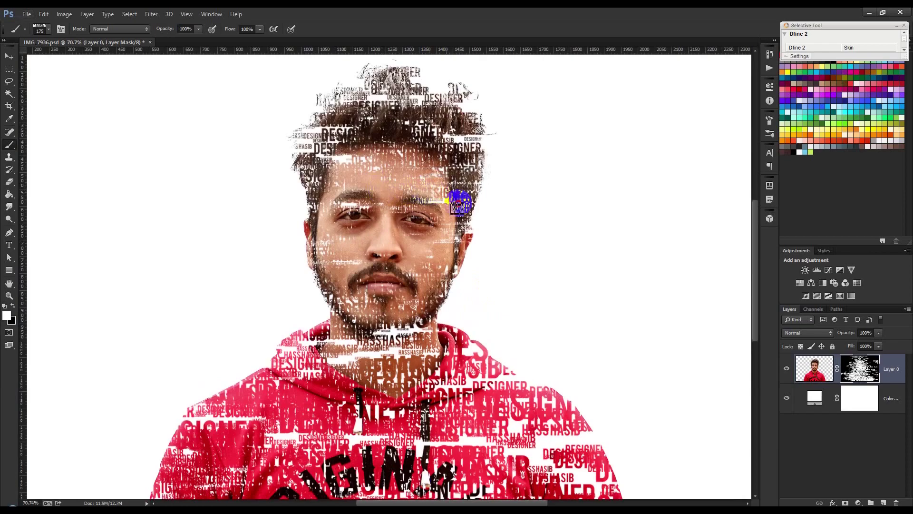
{"action": "scroll", "coordinate": [458, 229], "scroll_direction": "down", "scroll_amount": 5}
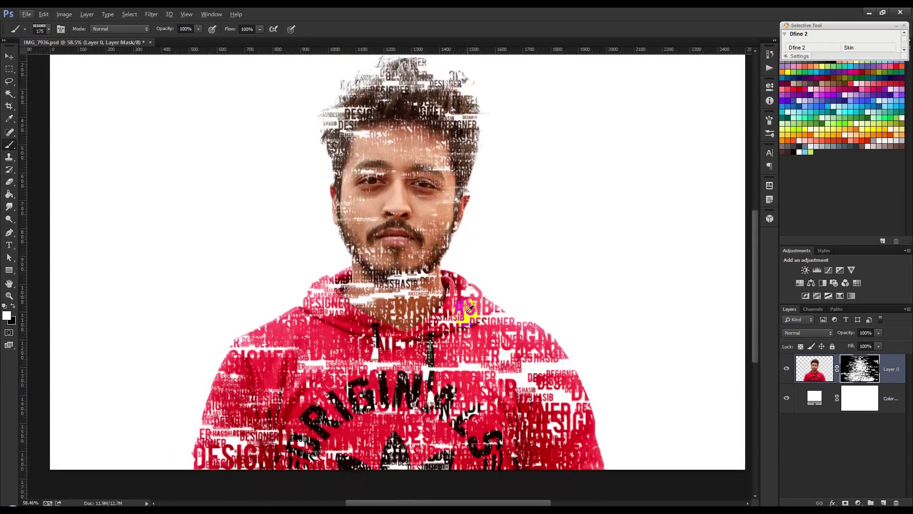
{"action": "scroll", "coordinate": [446, 332], "scroll_direction": "up", "scroll_amount": 1}
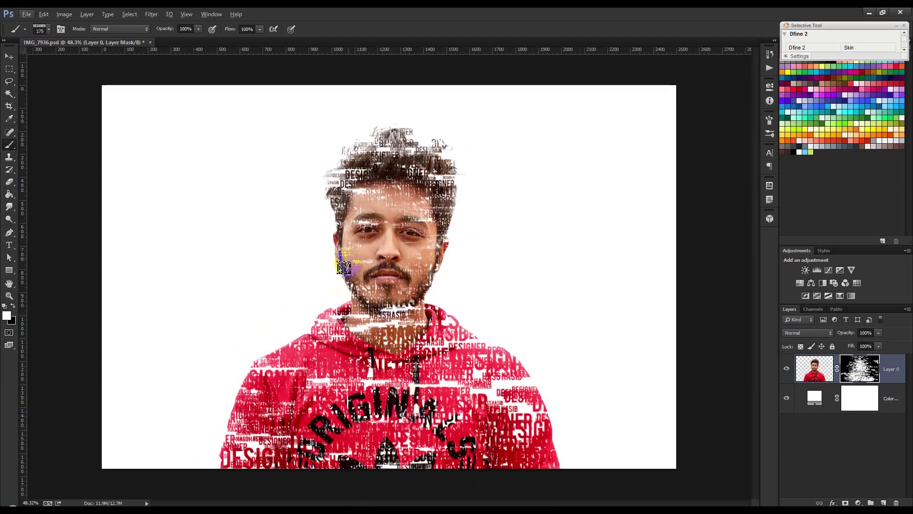
{"action": "right_click", "coordinate": [292, 212]}
- Pick the YOUTUBE brush, reset default colours, and stamp white YOUTUBE at the hoodie's lower right
{"action": "left_click", "coordinate": [374, 357]}
{"action": "key", "text": "Return"}
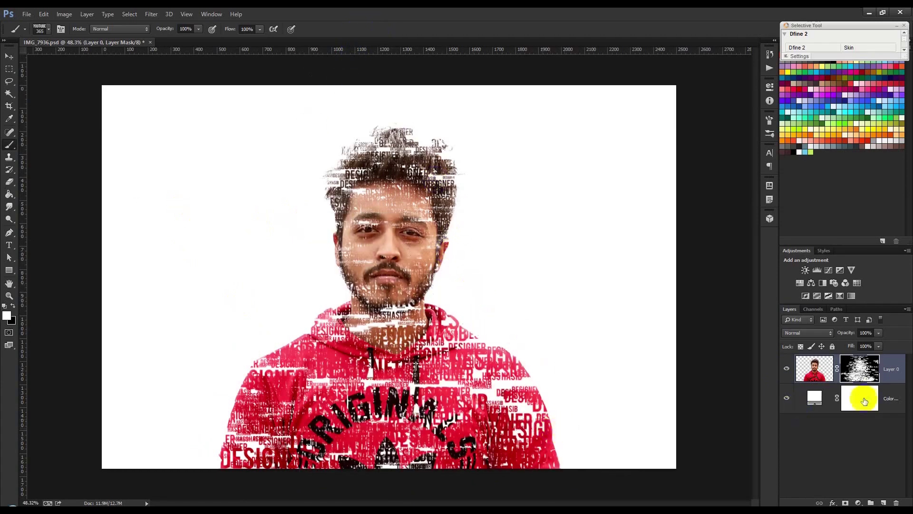
{"action": "left_click", "coordinate": [17, 312]}
{"action": "key", "text": "d"}
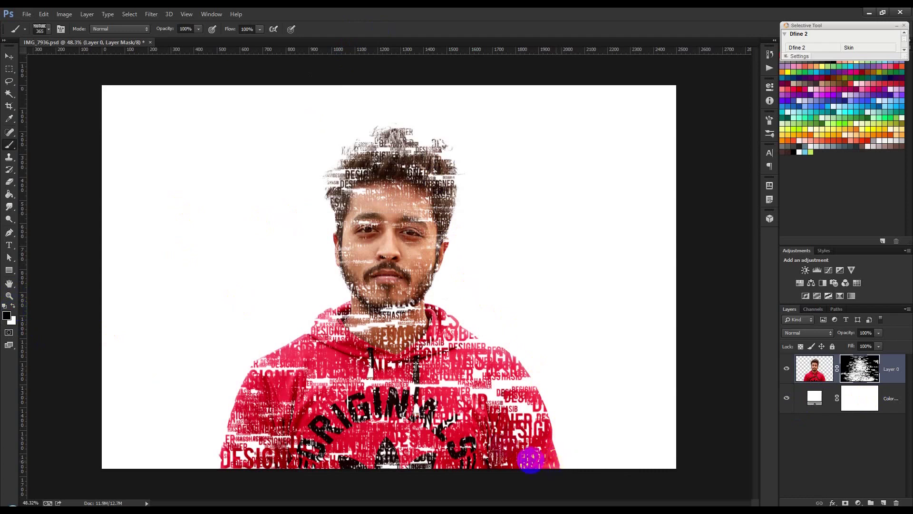
{"action": "left_click", "coordinate": [526, 457]}
{"action": "left_click", "coordinate": [559, 468]}
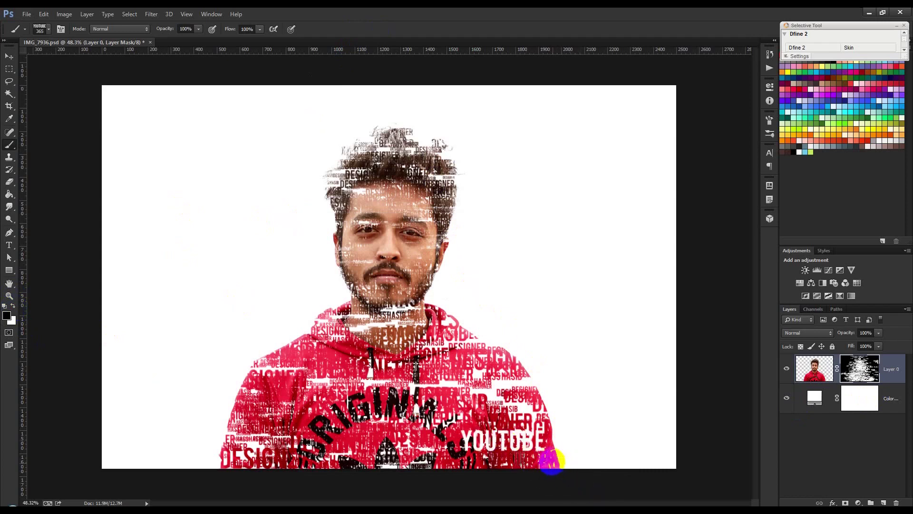
{"action": "key", "text": "ctrl+z"}
{"action": "left_click", "coordinate": [540, 459]}
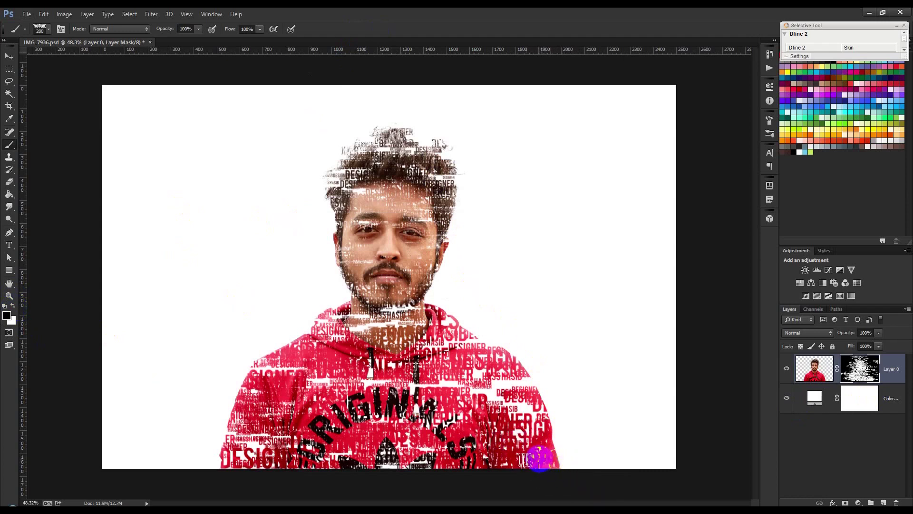
- Stamp white PHOTO EDITING and TYPOGRAPHY words on the hoodie with a smaller brush
{"action": "right_click", "coordinate": [490, 365]}
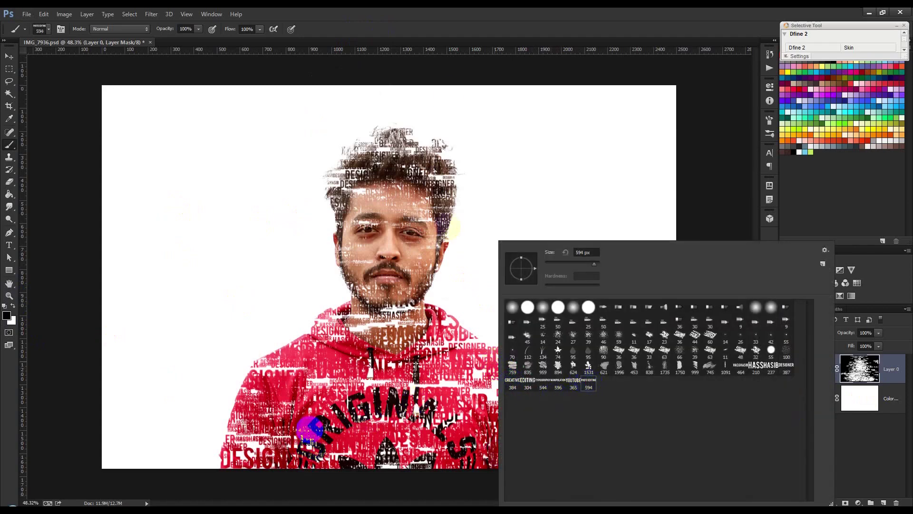
{"action": "left_click", "coordinate": [431, 29]}
{"action": "key", "text": "bracketleft"}
{"action": "key", "text": "bracketleft"}
{"action": "key", "text": "bracketleft"}
{"action": "key", "text": "bracketleft"}
{"action": "key", "text": "bracketleft"}
{"action": "key", "text": "bracketleft"}
{"action": "left_click", "coordinate": [288, 393]}
{"action": "right_click", "coordinate": [397, 378]}
{"action": "left_click", "coordinate": [438, 384]}
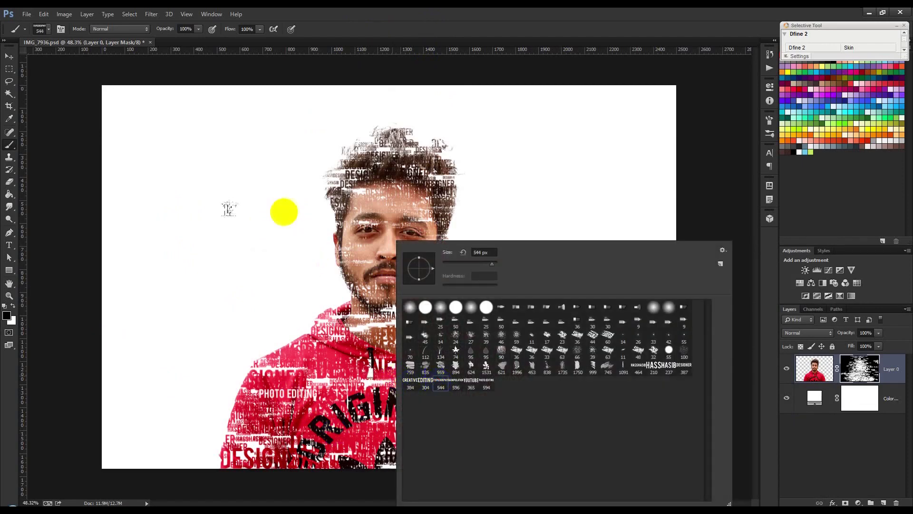
{"action": "left_click", "coordinate": [398, 10]}
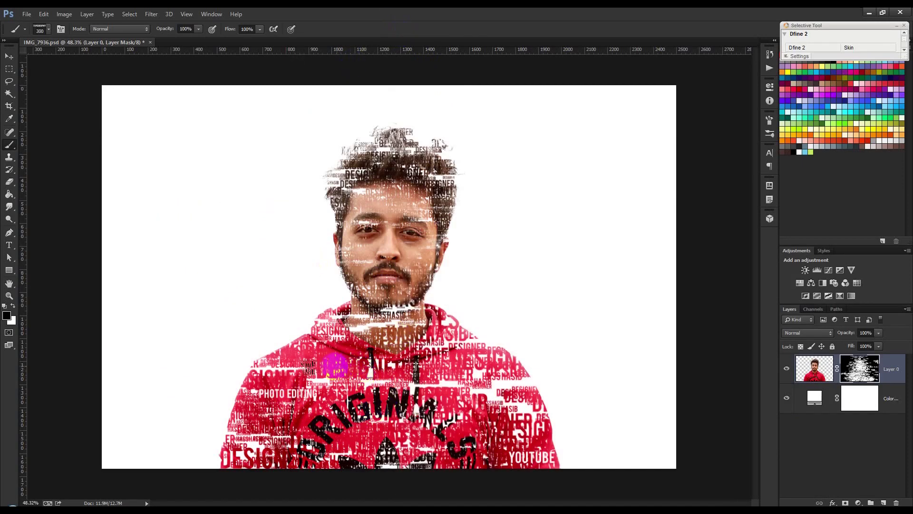
{"action": "left_click", "coordinate": [336, 366]}
- Stamp a large MANIPULATION on the lower hoodie and a smaller one on the hair
{"action": "right_click", "coordinate": [421, 374]}
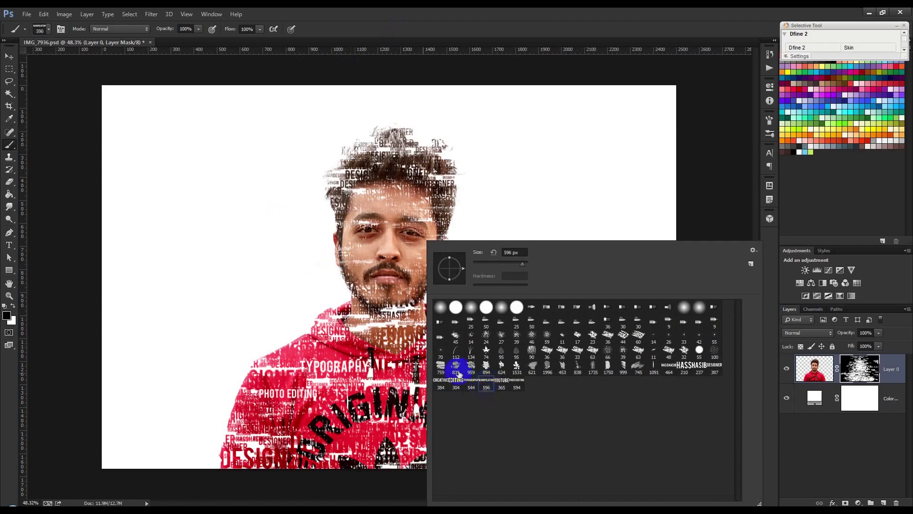
{"action": "left_click", "coordinate": [389, 11]}
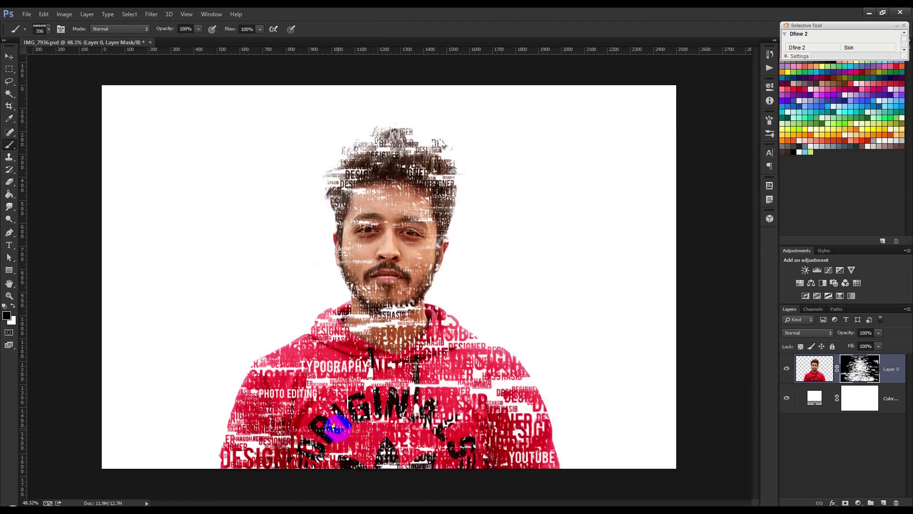
{"action": "left_click", "coordinate": [335, 428]}
{"action": "key", "text": "bracketleft"}
{"action": "key", "text": "bracketleft"}
{"action": "key", "text": "bracketleft"}
{"action": "key", "text": "bracketleft"}
{"action": "key", "text": "bracketleft"}
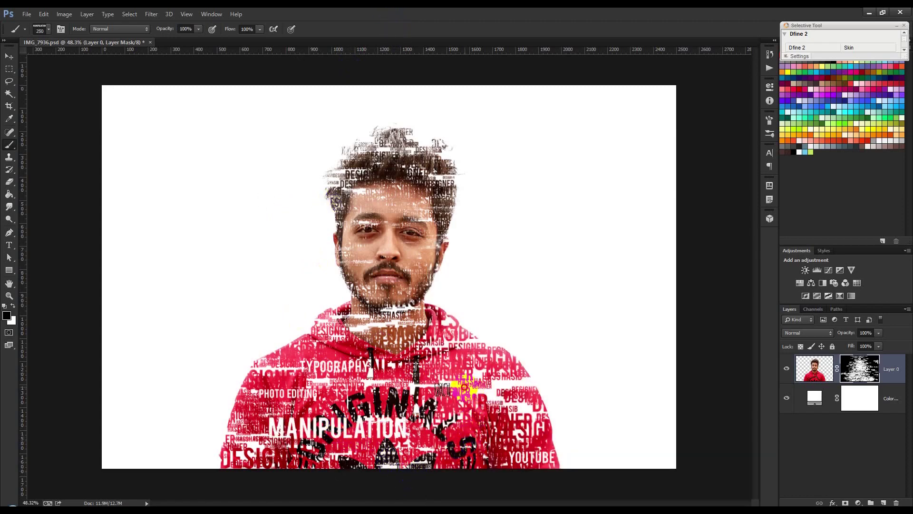
{"action": "left_click", "coordinate": [413, 255]}
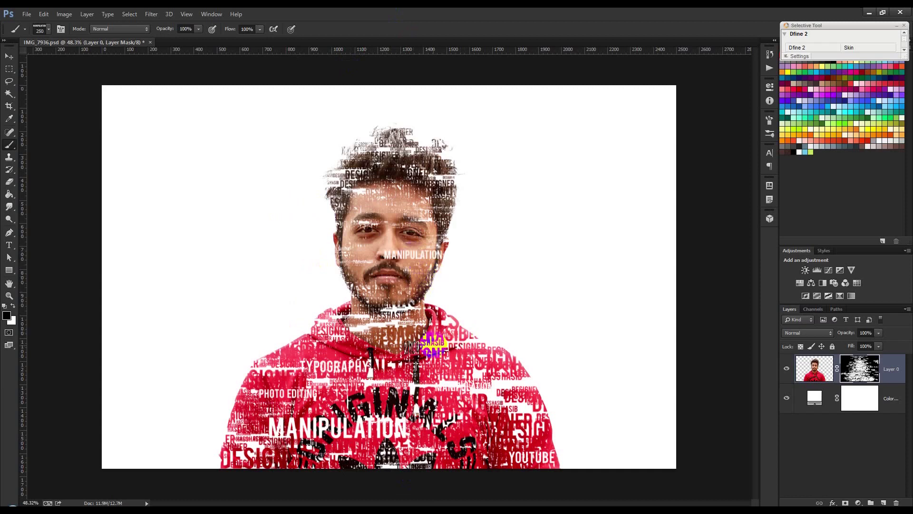
{"action": "key", "text": "ctrl+z"}
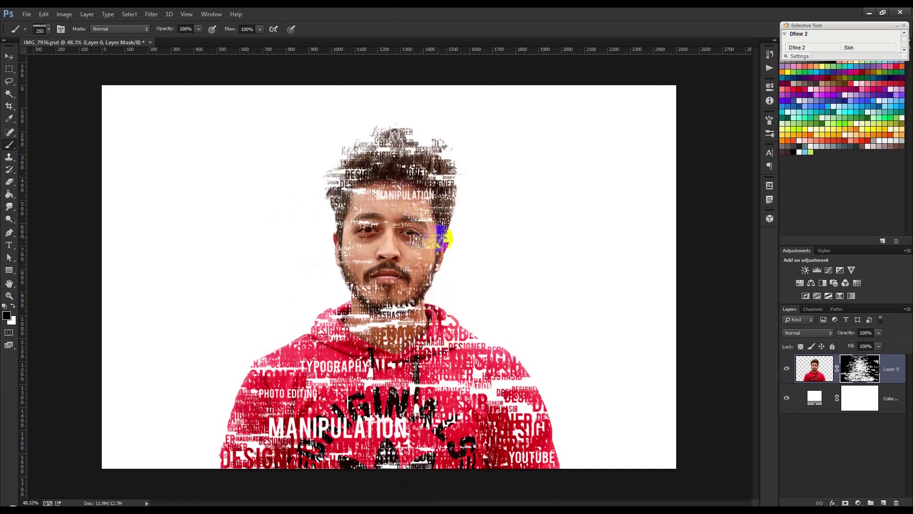
{"action": "left_click", "coordinate": [418, 170]}
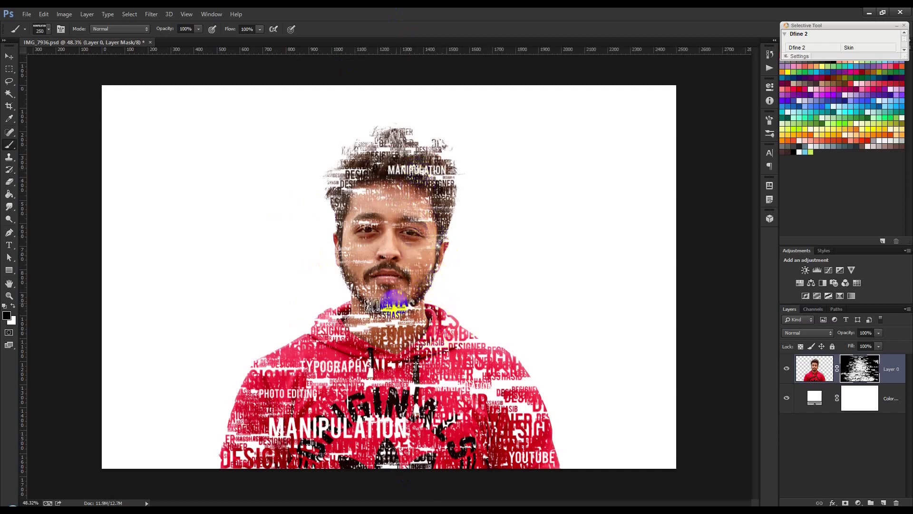
{"action": "right_click", "coordinate": [406, 347]}
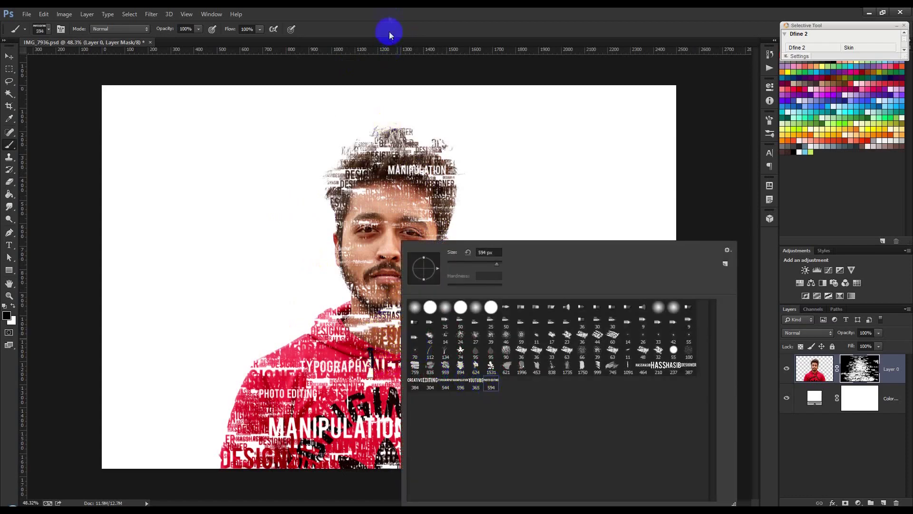
- Place a white PHOTO EDITING stamp on the hoodie's chest
{"action": "key", "text": "Return"}
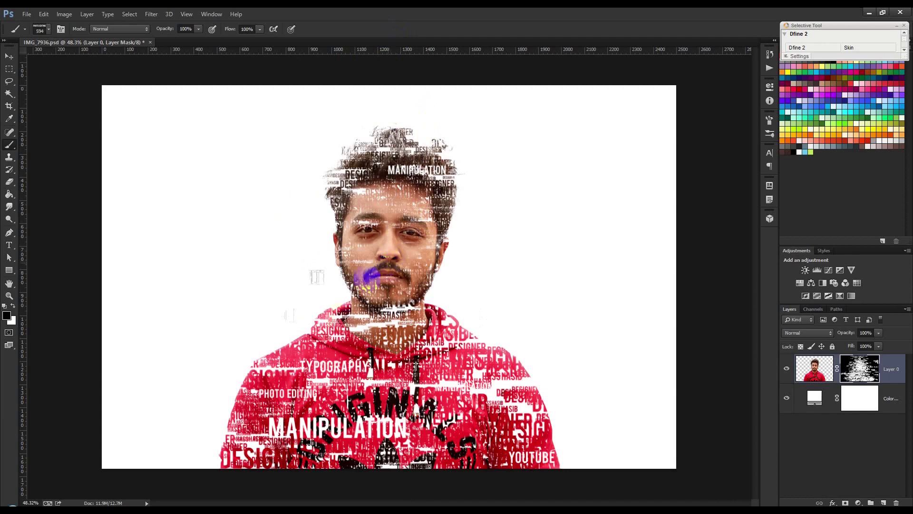
{"action": "left_click", "coordinate": [273, 382]}
{"action": "key", "text": "ctrl+z"}
{"action": "left_click", "coordinate": [447, 376]}
- Pick the CREATIVE brush, stamp it on the hoodie's right side, and set white as painting colour
{"action": "right_click", "coordinate": [493, 300]}
{"action": "left_click", "coordinate": [532, 391]}
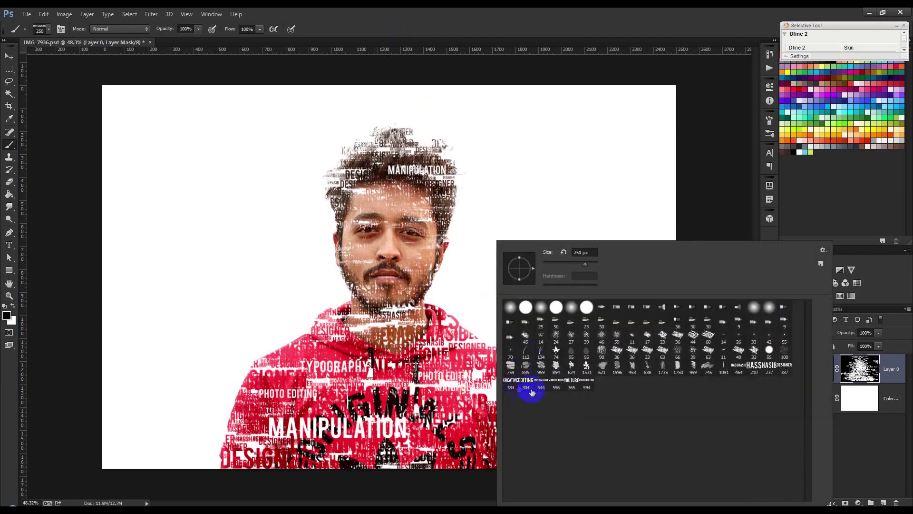
{"action": "left_click", "coordinate": [361, 12]}
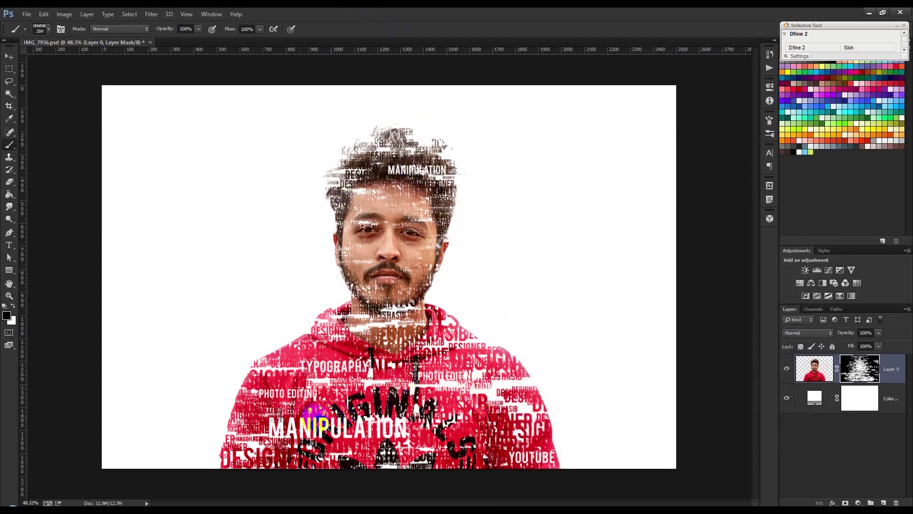
{"action": "left_click", "coordinate": [432, 388]}
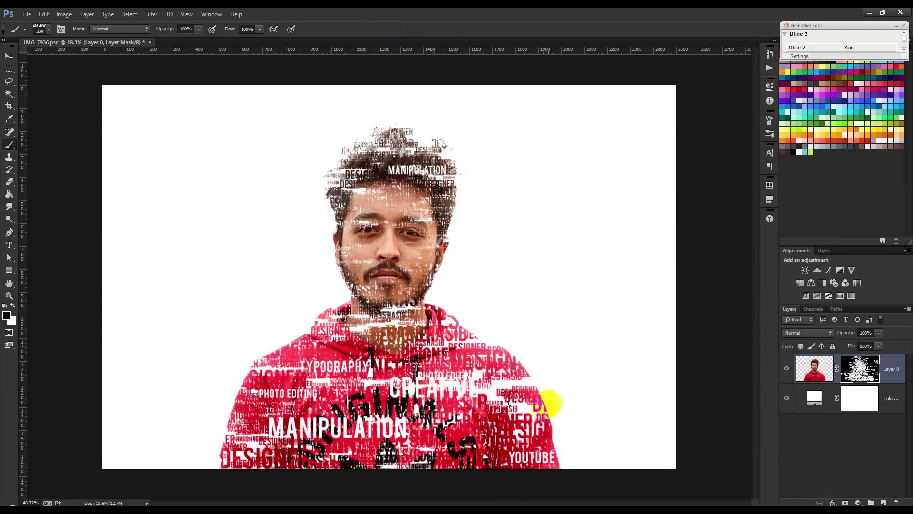
{"action": "key", "text": "ctrl+z"}
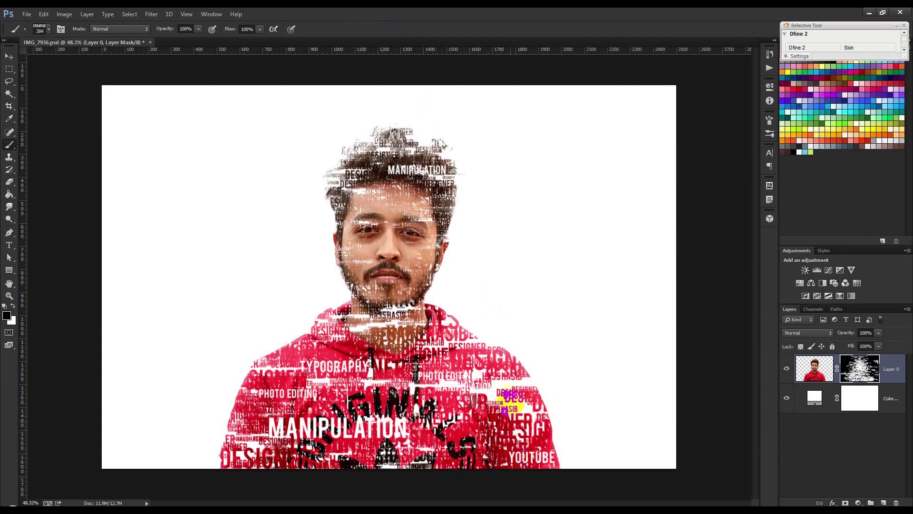
{"action": "left_click", "coordinate": [497, 402]}
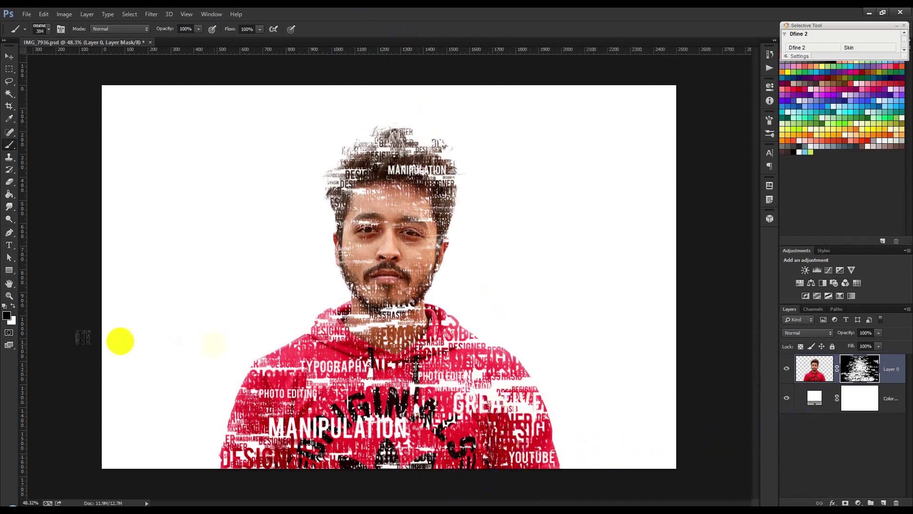
{"action": "left_click", "coordinate": [13, 305]}
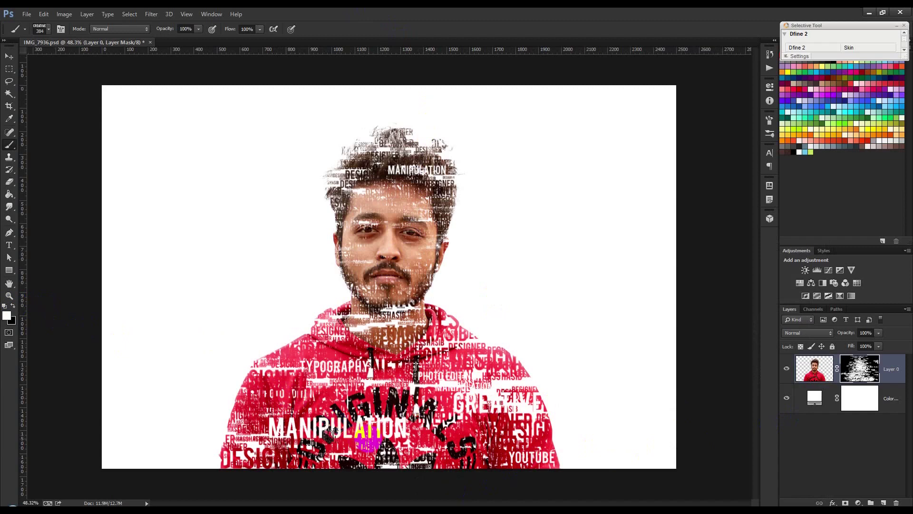
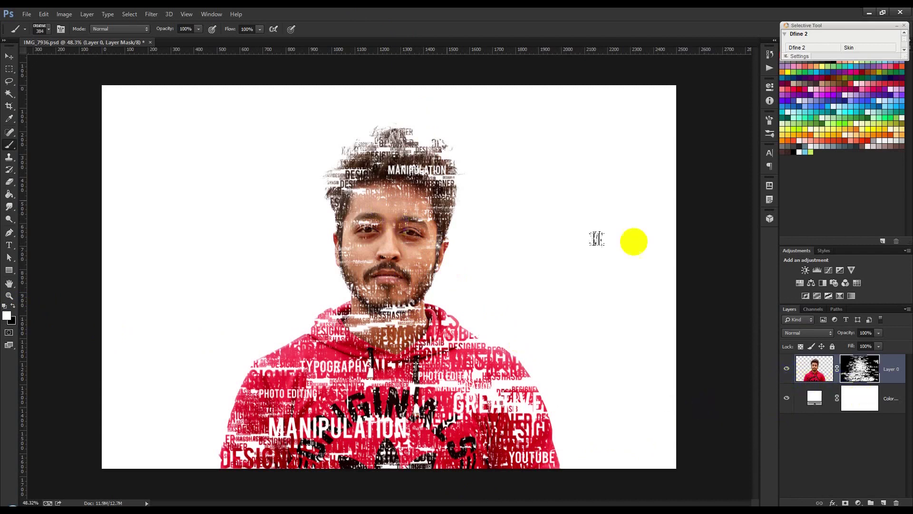
- On a new empty layer, sample the peach skin colour and stamp CREATIVE beside the face and left shoulder
{"action": "left_click", "coordinate": [658, 357]}
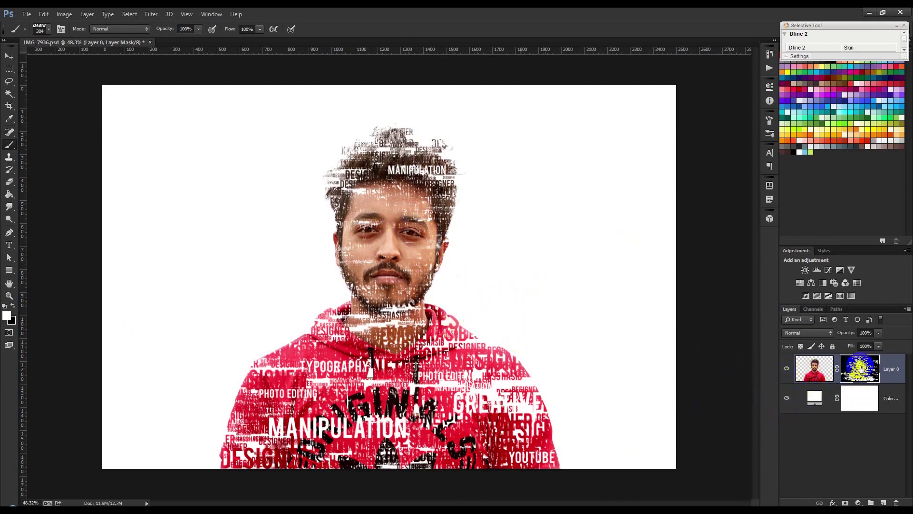
{"action": "left_click", "coordinate": [882, 503]}
{"action": "key", "text": "x"}
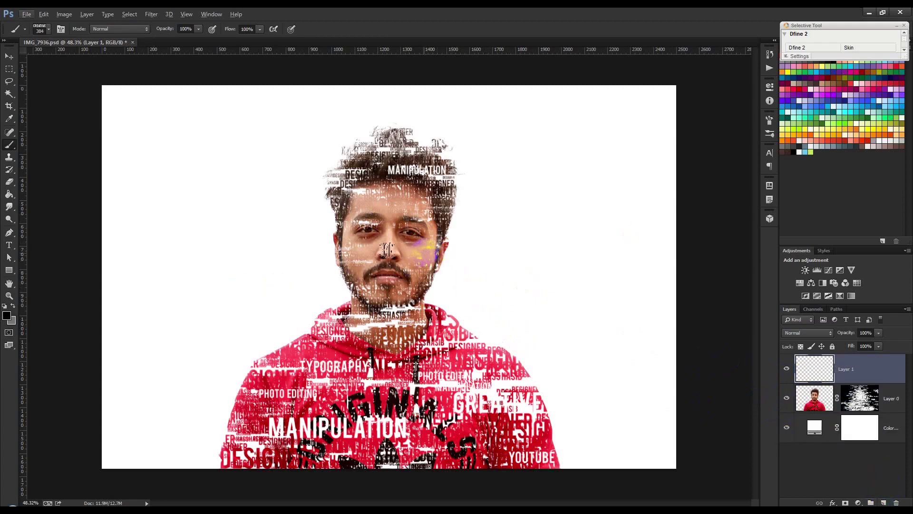
{"action": "left_click", "coordinate": [433, 247], "text": "alt"}
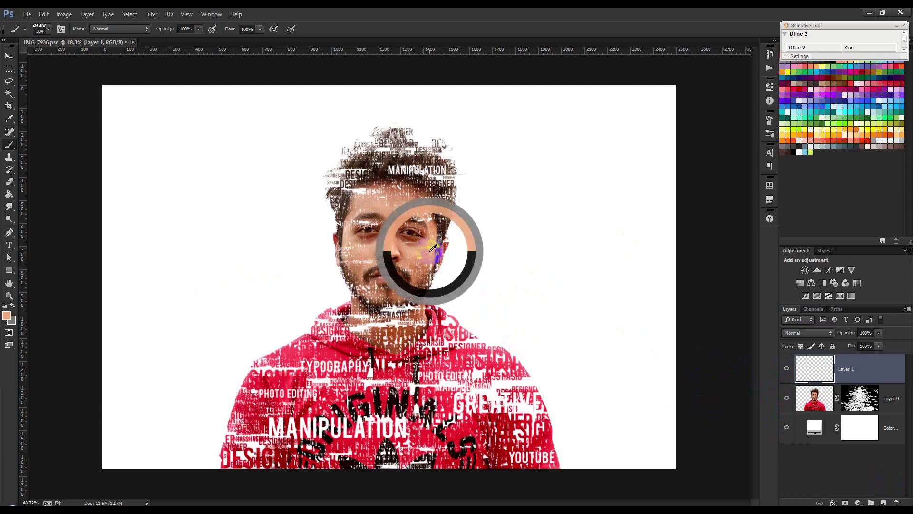
{"action": "left_click", "coordinate": [481, 237]}
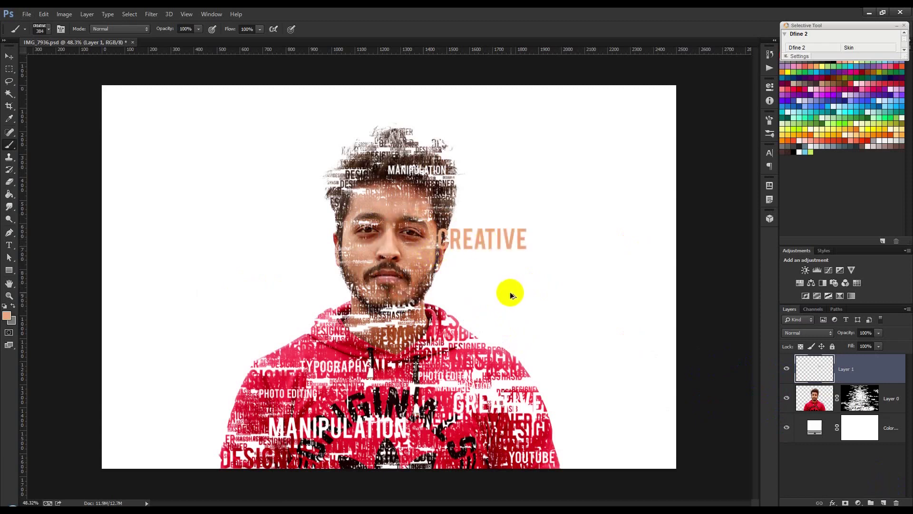
{"action": "key", "text": "ctrl+z"}
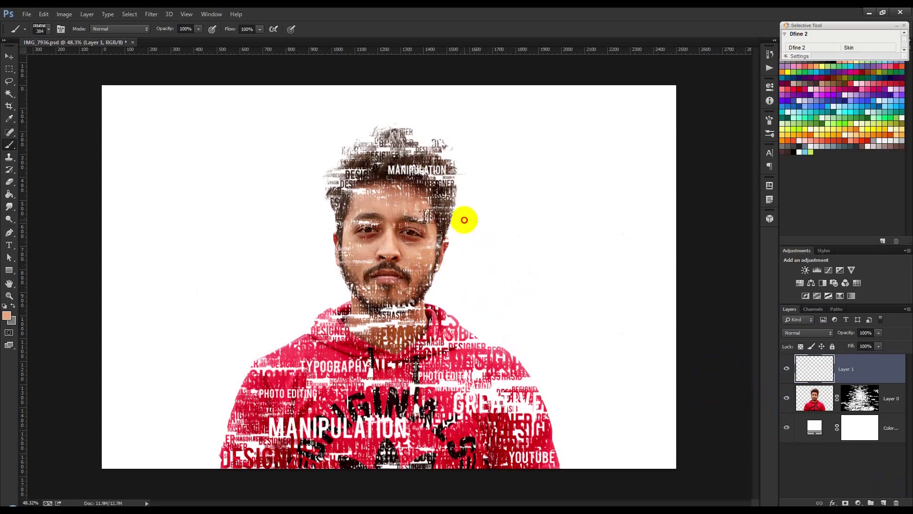
{"action": "left_click", "coordinate": [464, 220]}
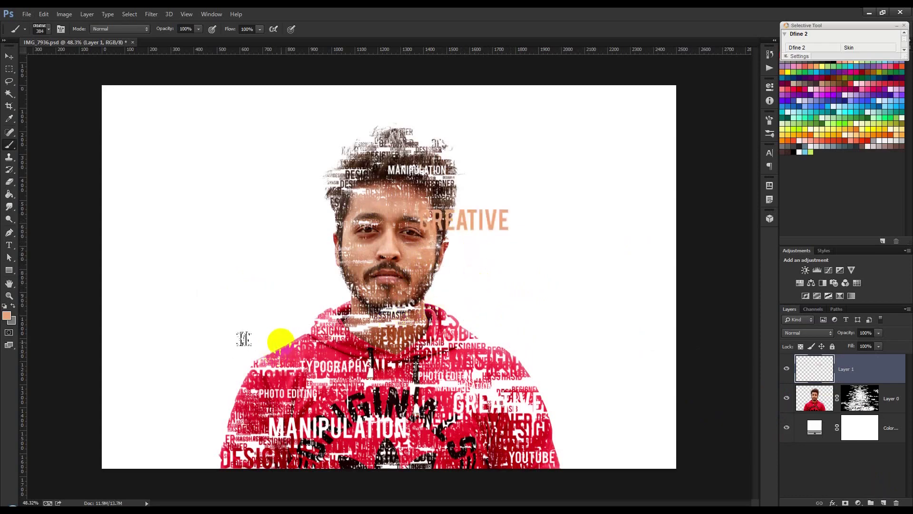
{"action": "left_click", "coordinate": [285, 336]}
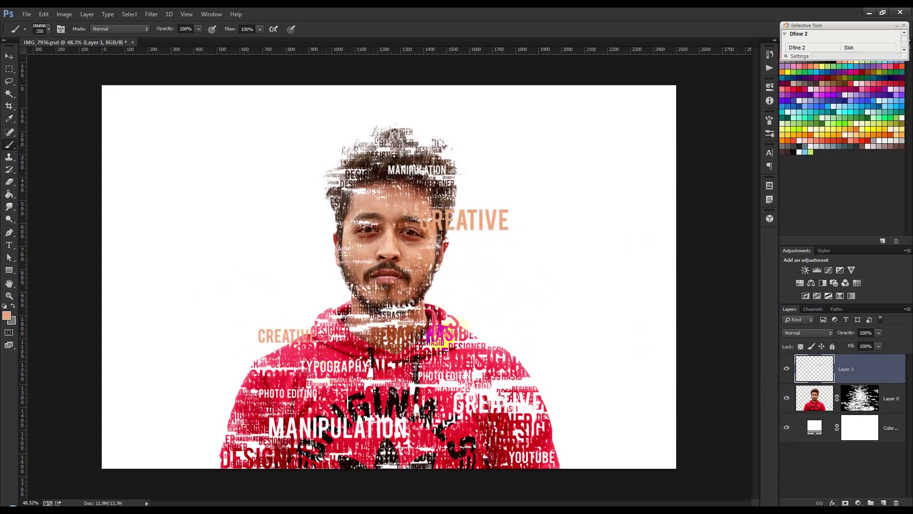
- Stamp the HASS word brush on the hoodie's right side, lower right and lower left
{"action": "right_click", "coordinate": [513, 358]}
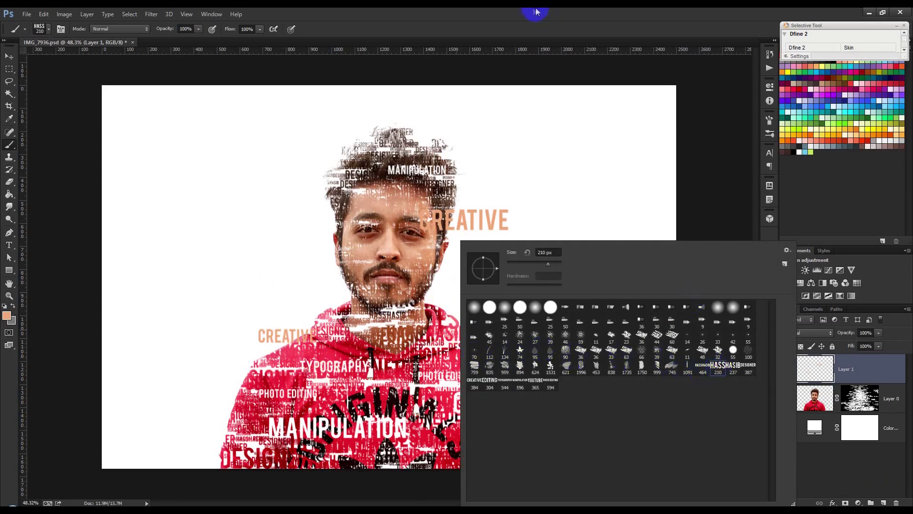
{"action": "left_click", "coordinate": [498, 358]}
{"action": "left_click", "coordinate": [495, 352]}
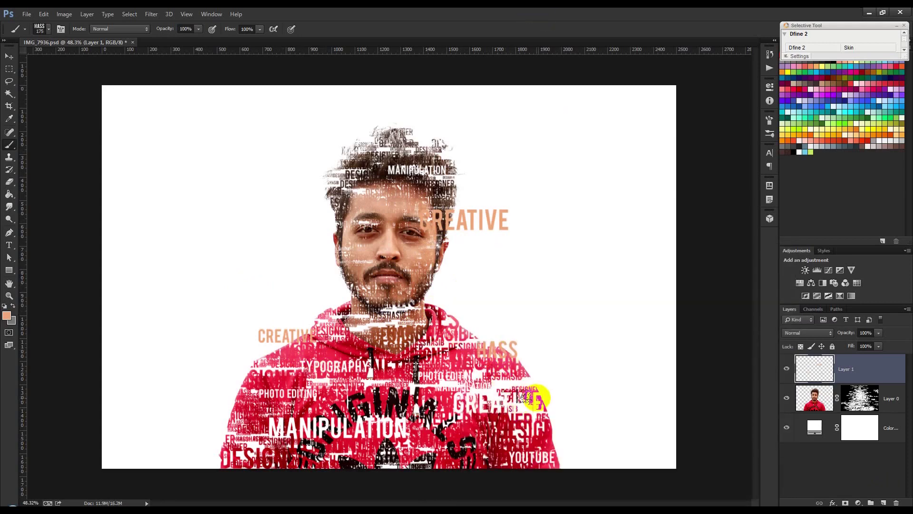
{"action": "left_click", "coordinate": [564, 425]}
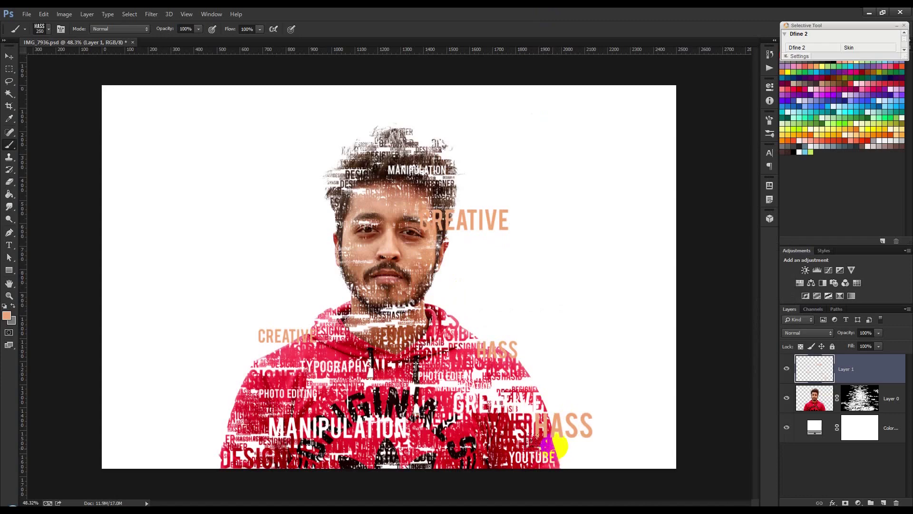
{"action": "left_click", "coordinate": [223, 428]}
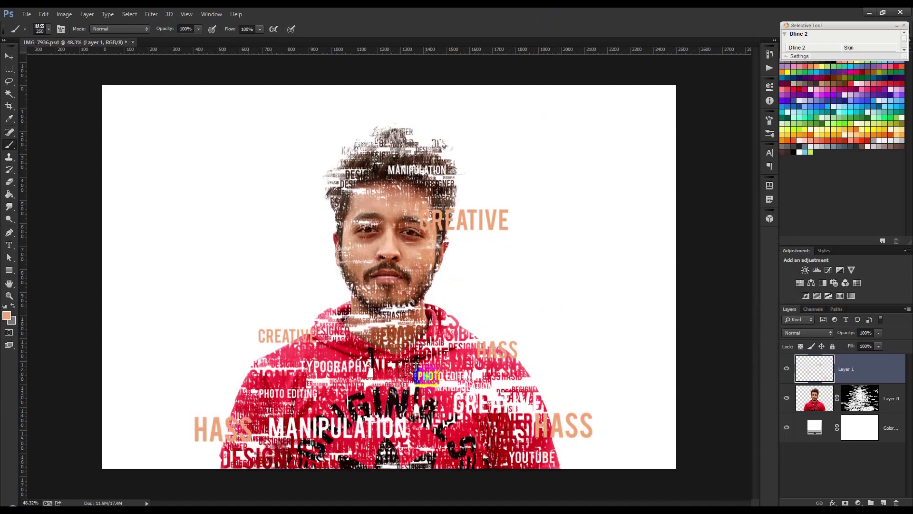
- Stamp EDITING around the hoodie and above the hair, plus a smaller size-100 one by the left cheek
{"action": "right_click", "coordinate": [428, 376]}
{"action": "left_click", "coordinate": [460, 383]}
{"action": "left_click", "coordinate": [337, 16]}
{"action": "left_click", "coordinate": [268, 379]}
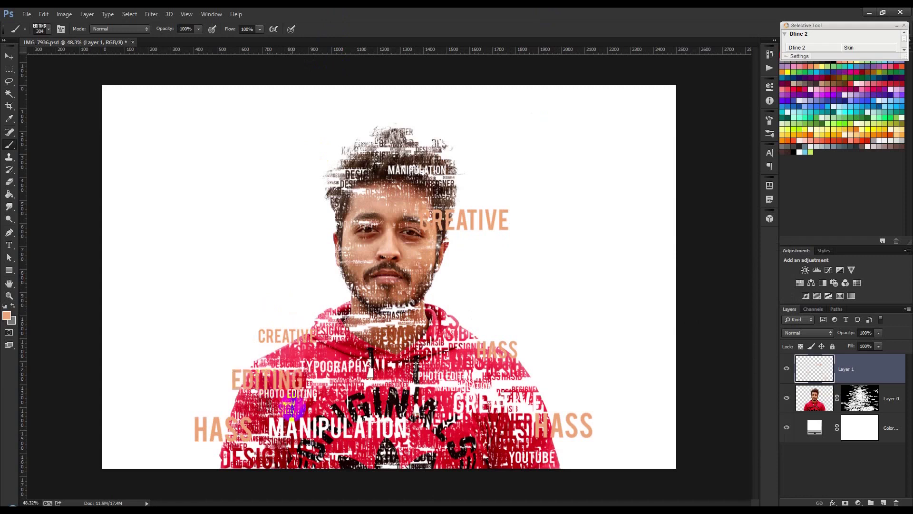
{"action": "left_click", "coordinate": [466, 332]}
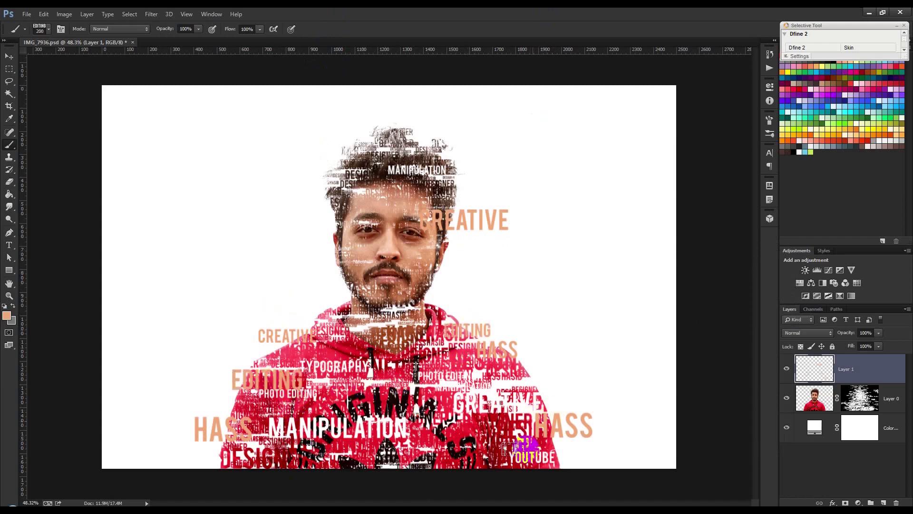
{"action": "left_click", "coordinate": [473, 456]}
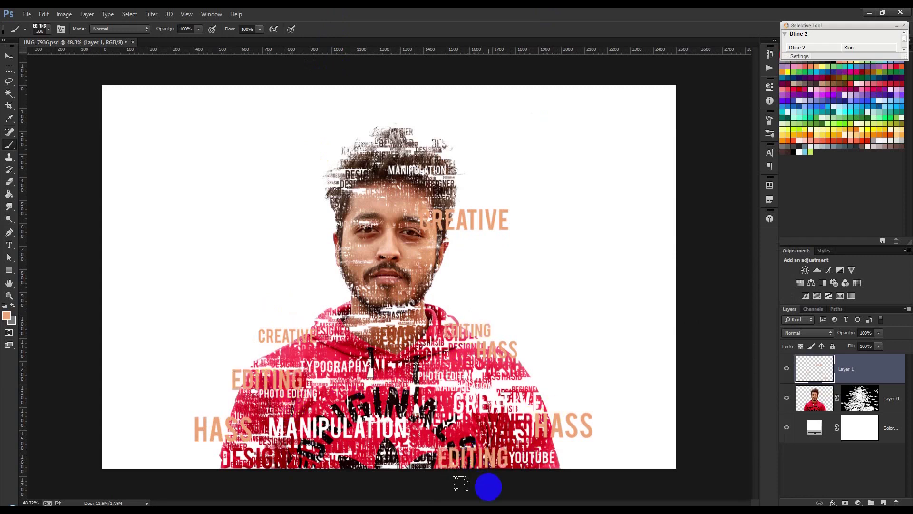
{"action": "key", "text": "ctrl+z"}
{"action": "left_click", "coordinate": [473, 466]}
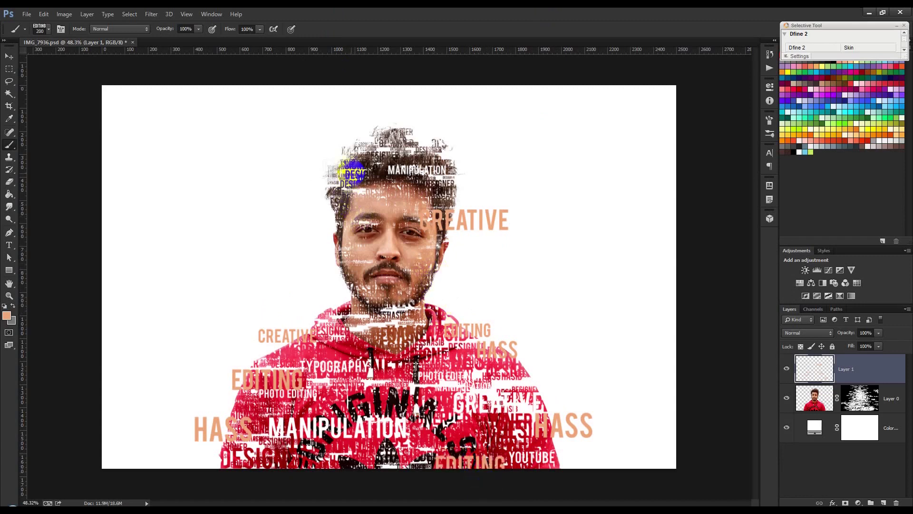
{"action": "left_click", "coordinate": [327, 160]}
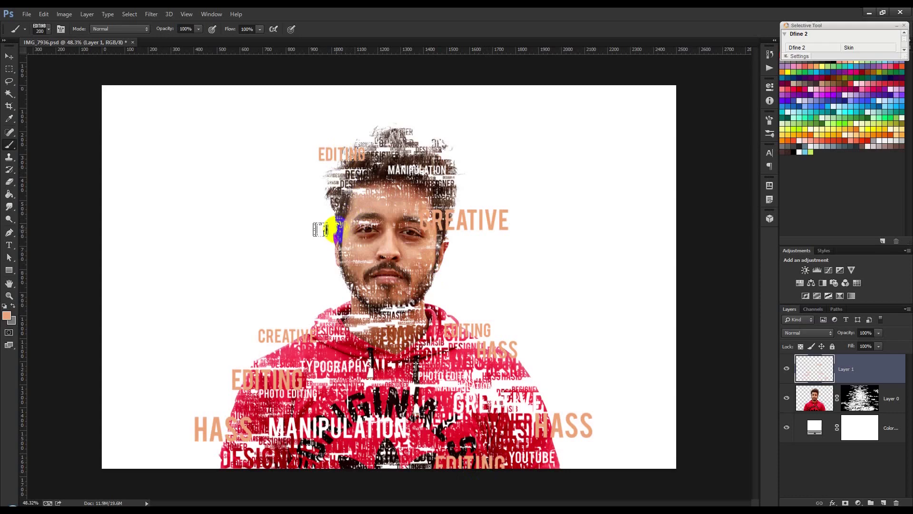
{"action": "key", "text": "bracketleft"}
{"action": "left_click", "coordinate": [341, 285]}
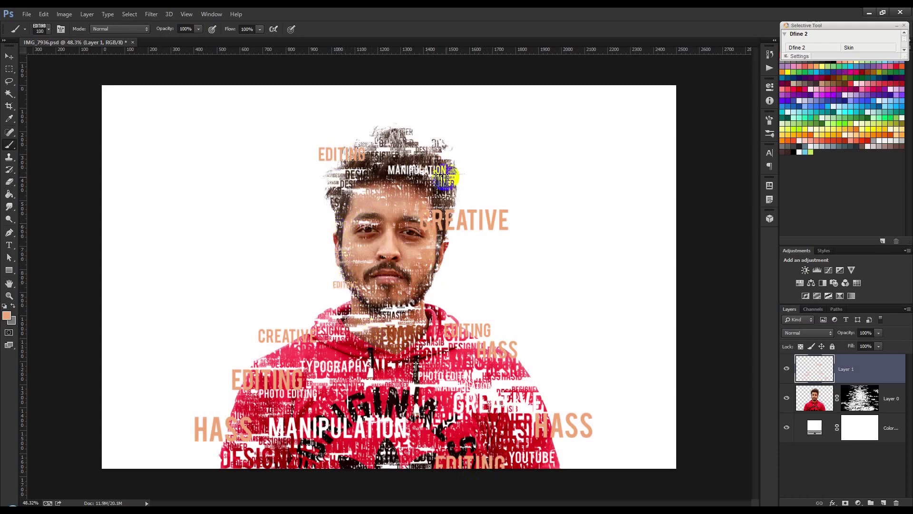
{"action": "right_click", "coordinate": [473, 245]}
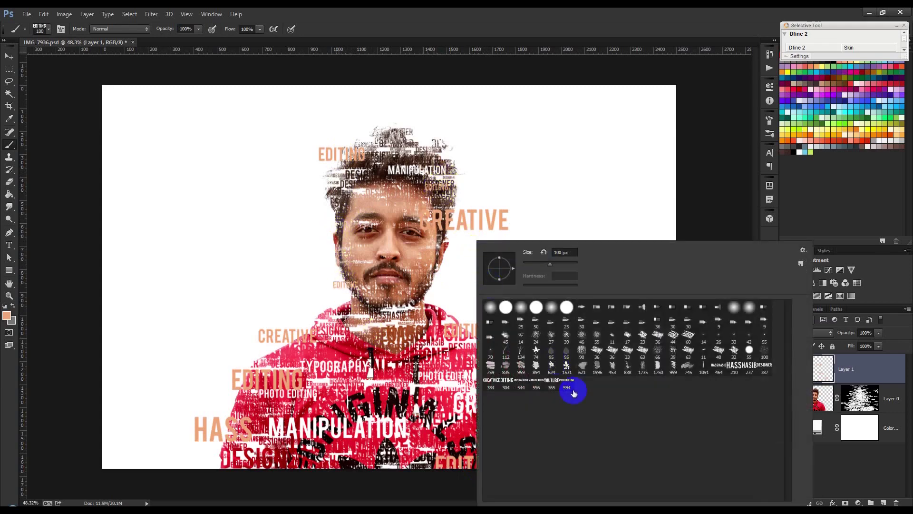
- Stamp a small size-150 MANIPULATION word on the right cheek
{"action": "left_click", "coordinate": [538, 387]}
{"action": "left_click", "coordinate": [476, 57]}
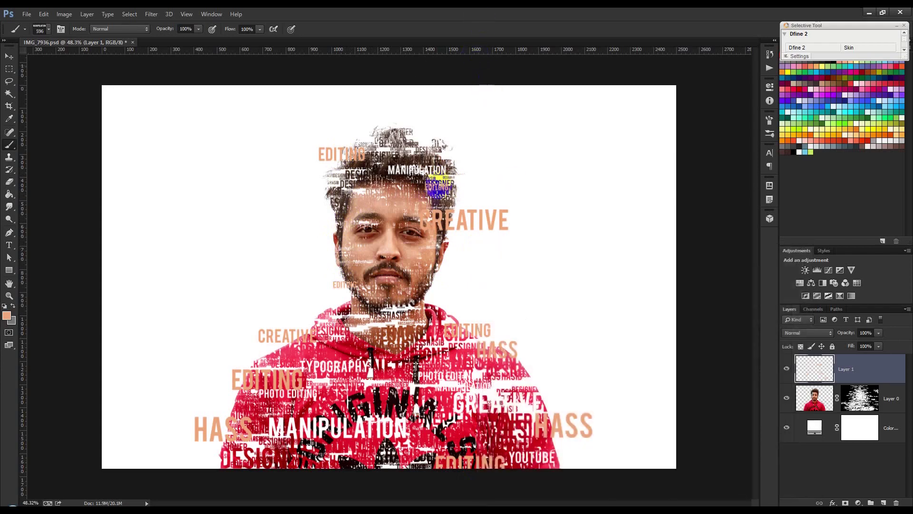
{"action": "left_click", "coordinate": [444, 270]}
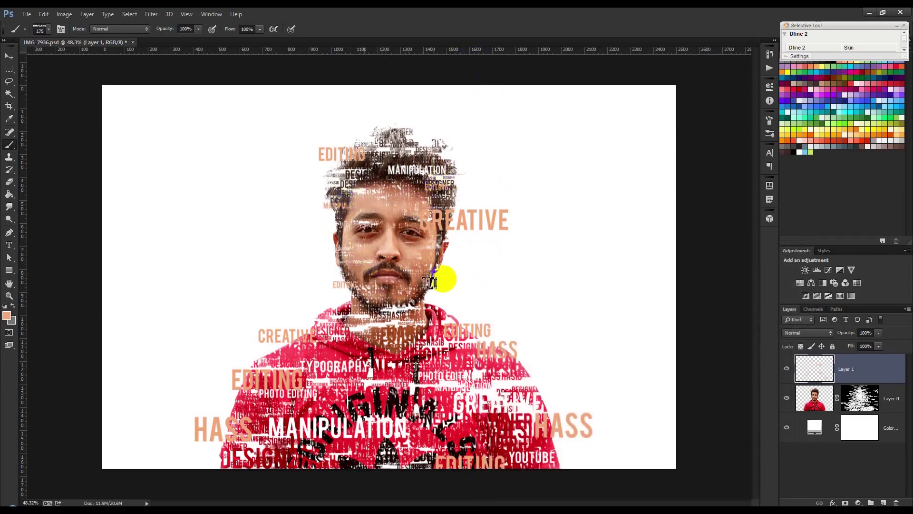
{"action": "key", "text": "ctrl+z"}
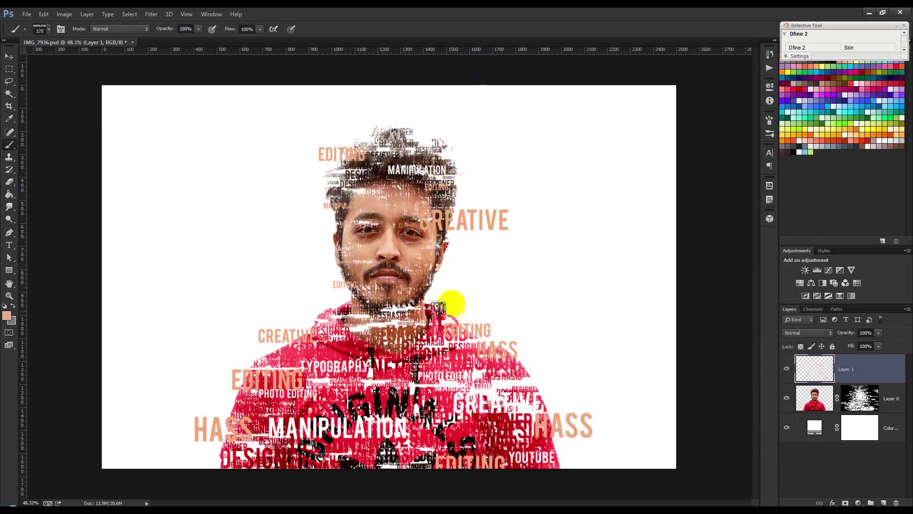
{"action": "key", "text": "bracketleft"}
{"action": "left_click", "coordinate": [415, 276]}
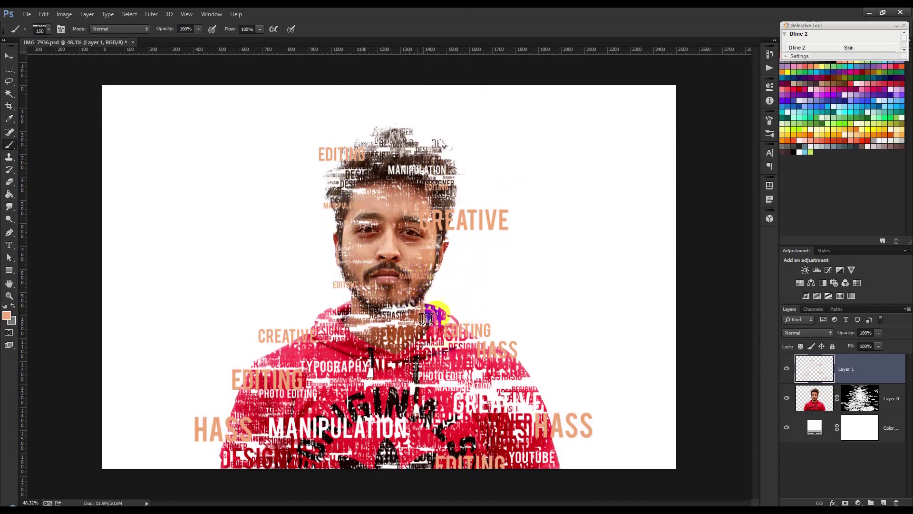
{"action": "key", "text": "bracketright"}
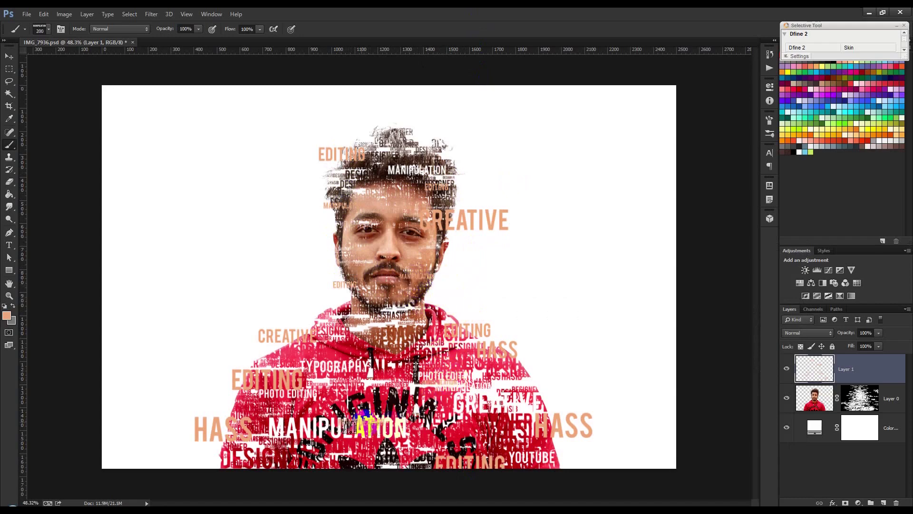
- Stamp DESIGNER above the hair at size 150 and large at size 300 above-left of the head
{"action": "right_click", "coordinate": [574, 310]}
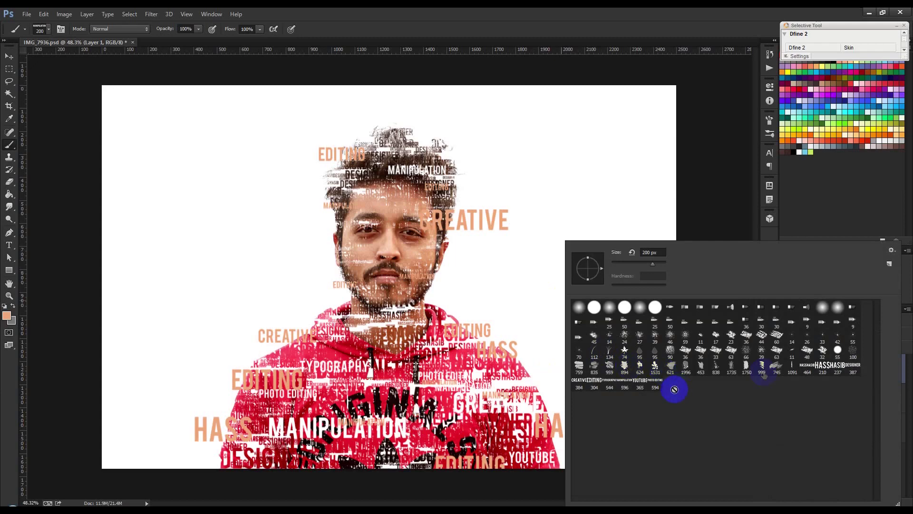
{"action": "left_click", "coordinate": [498, 12]}
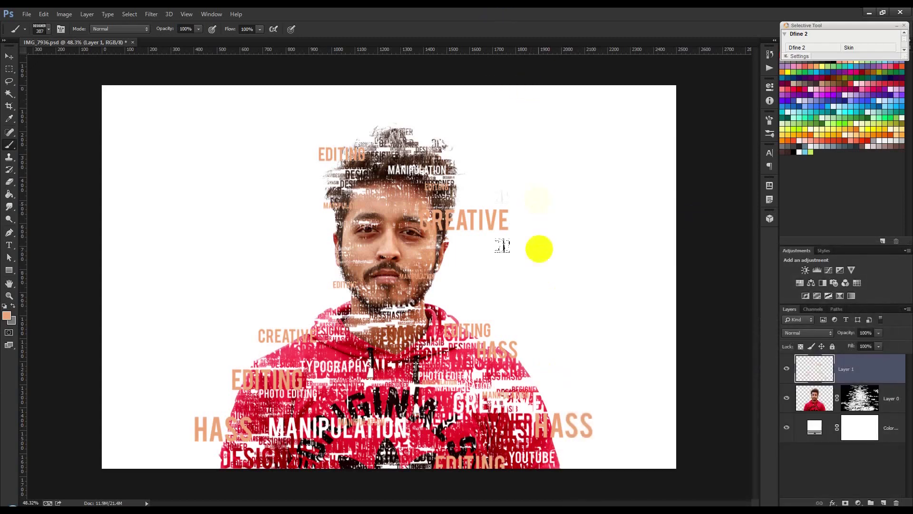
{"action": "key", "text": "bracketright"}
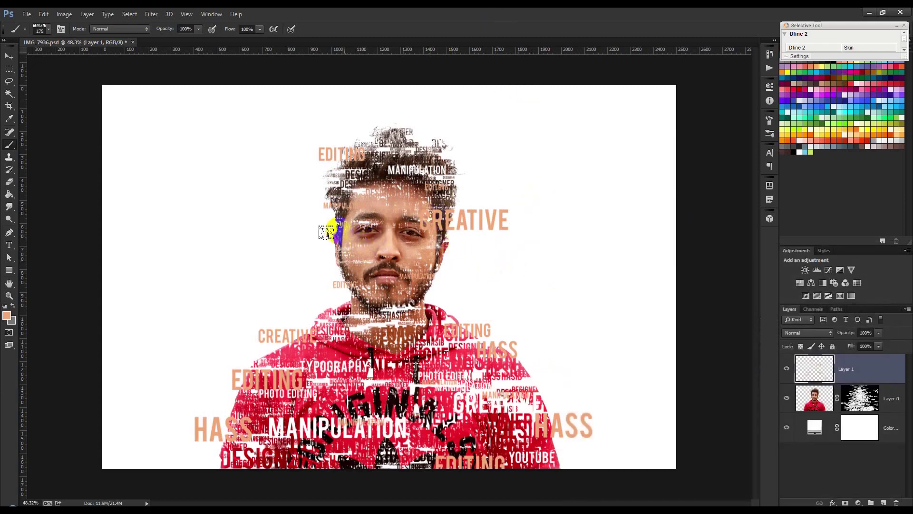
{"action": "key", "text": "bracketleft"}
{"action": "left_click", "coordinate": [468, 134]}
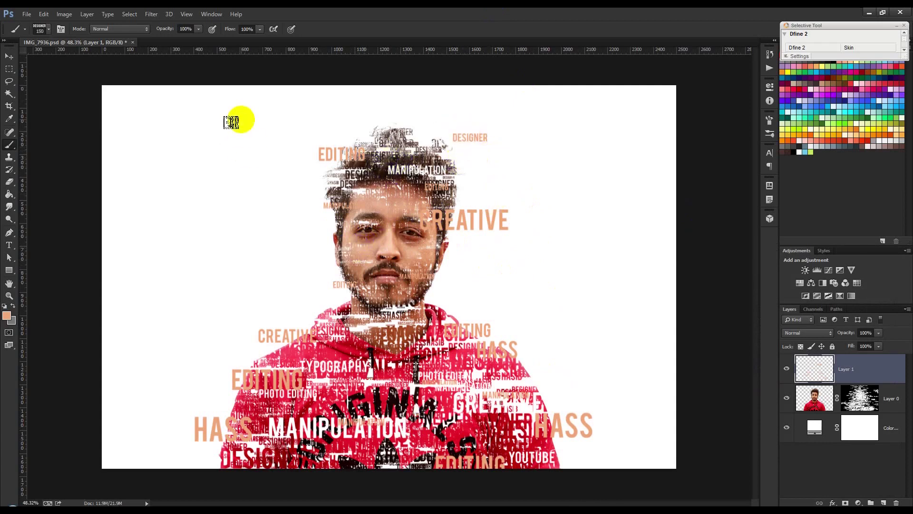
{"action": "key", "text": "bracketright"}
{"action": "key", "text": "bracketright"}
{"action": "key", "text": "bracketright"}
{"action": "key", "text": "bracketright"}
{"action": "left_click", "coordinate": [237, 118]}
- Stamp HASSHASIB around the face, hoodie and hair at size 200, and a tiny size-80 one above the head
{"action": "right_click", "coordinate": [417, 288]}
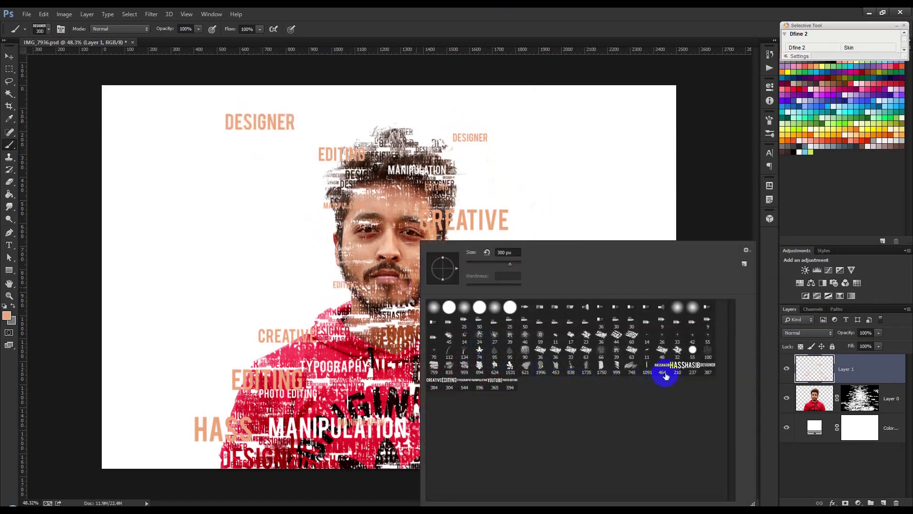
{"action": "left_click", "coordinate": [654, 367]}
{"action": "left_click", "coordinate": [568, 30]}
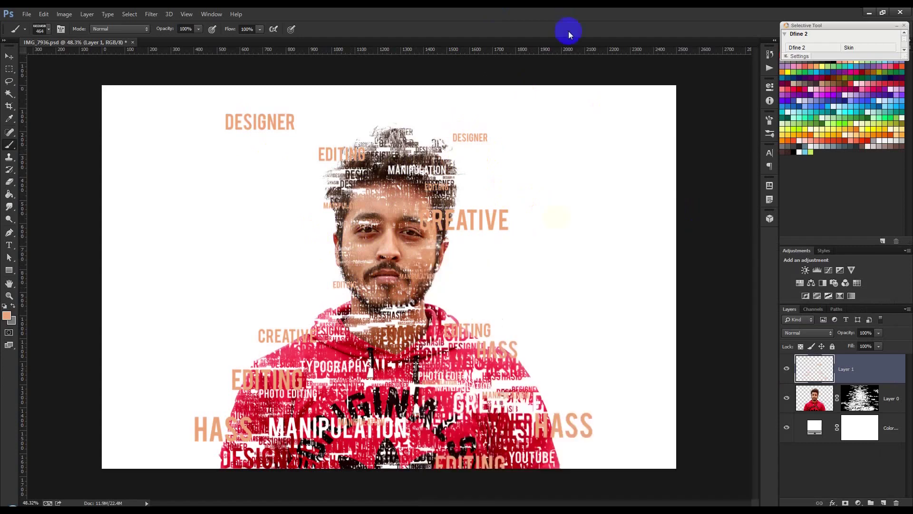
{"action": "left_click", "coordinate": [282, 237]}
{"action": "key", "text": "bracketleft"}
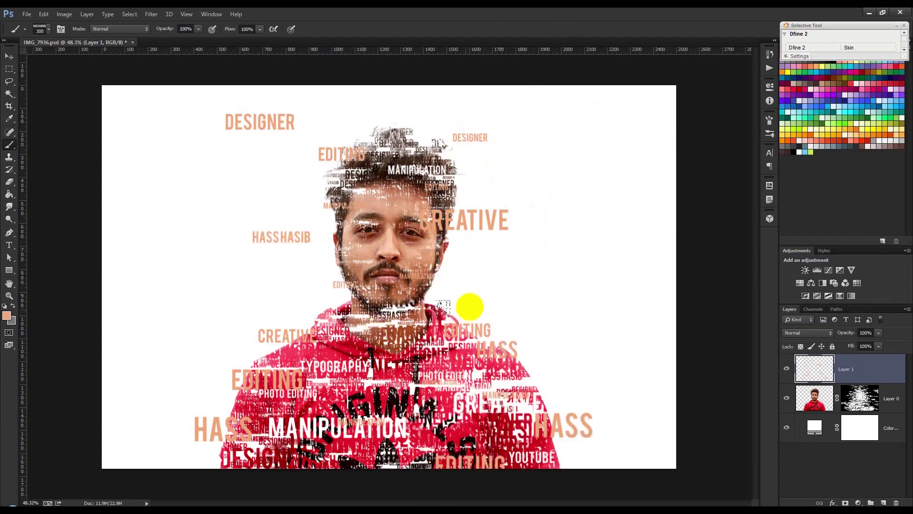
{"action": "left_click", "coordinate": [458, 292]}
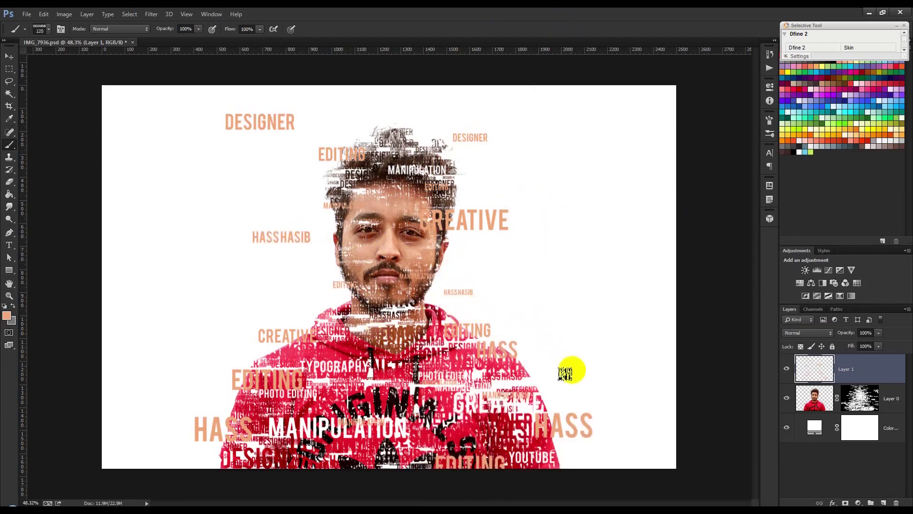
{"action": "left_click", "coordinate": [573, 371]}
{"action": "left_click", "coordinate": [213, 344]}
{"action": "left_click", "coordinate": [279, 192]}
{"action": "key", "text": "bracketleft"}
{"action": "key", "text": "bracketleft"}
{"action": "key", "text": "bracketleft"}
{"action": "left_click", "coordinate": [417, 108]}
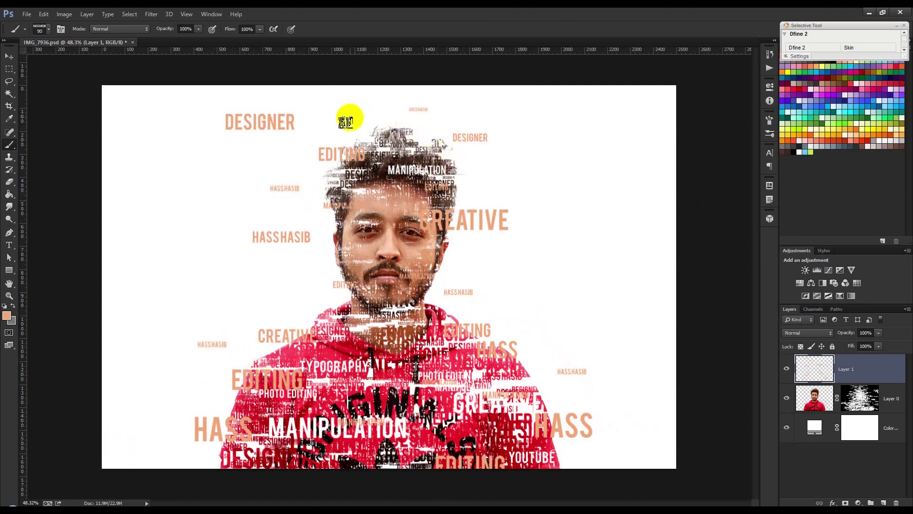
{"action": "key", "text": "bracketleft"}
- Switch to the YOUTUBE word brush and stamp it above the head, beside the hair, face and neck
{"action": "right_click", "coordinate": [440, 287]}
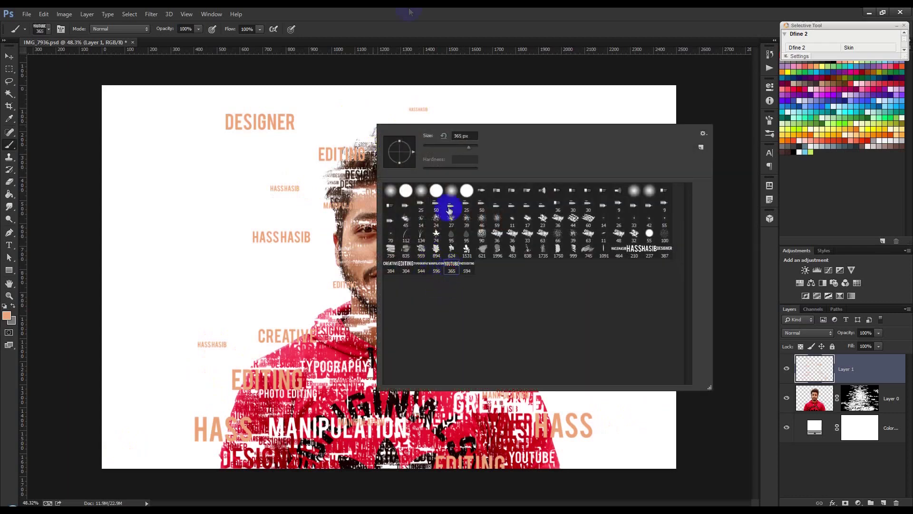
{"action": "key", "text": "Return"}
{"action": "key", "text": "bracketleft"}
{"action": "key", "text": "bracketleft"}
{"action": "key", "text": "bracketleft"}
{"action": "left_click", "coordinate": [351, 122]}
{"action": "key", "text": "bracketleft"}
{"action": "left_click", "coordinate": [488, 180]}
{"action": "left_click", "coordinate": [313, 263]}
{"action": "key", "text": "bracketleft"}
{"action": "left_click", "coordinate": [310, 318]}
- Add more size-70 YOUTUBE stamps beside the hair, at the bottom left and on the right side
{"action": "key", "text": "bracketright"}
{"action": "key", "text": "bracketright"}
{"action": "key", "text": "bracketright"}
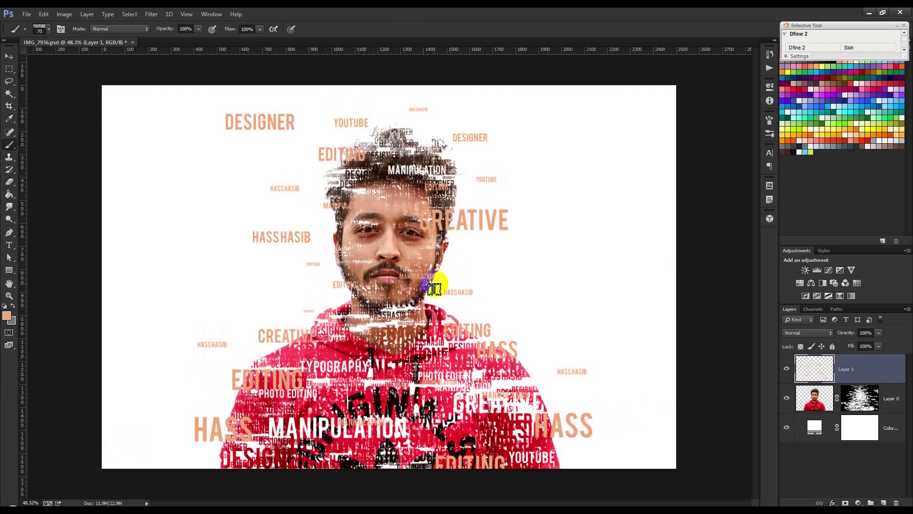
{"action": "left_click", "coordinate": [463, 196]}
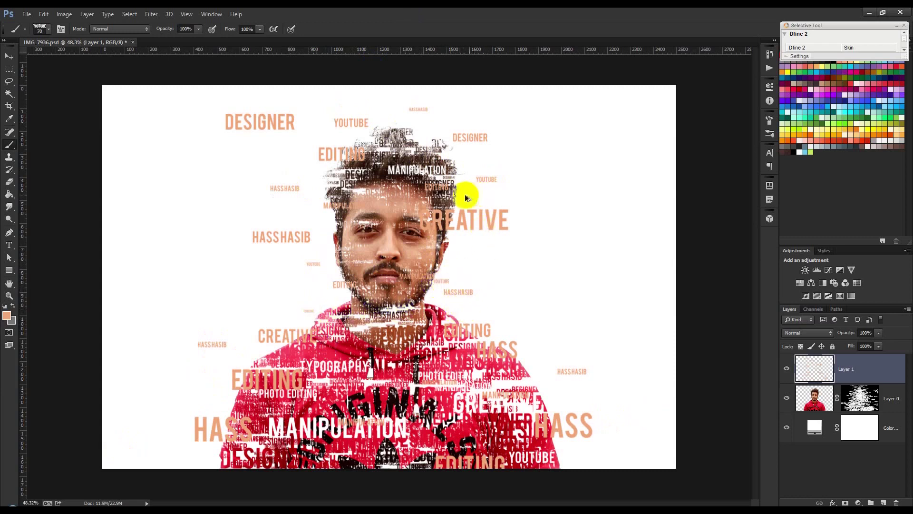
{"action": "left_click", "coordinate": [205, 460]}
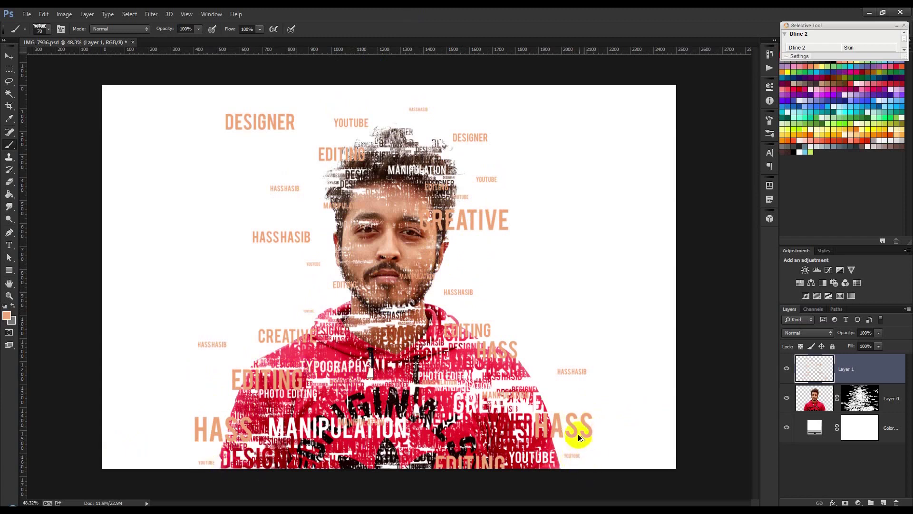
{"action": "left_click", "coordinate": [549, 396]}
{"action": "key", "text": "bracketright"}
{"action": "key", "text": "bracketright"}
{"action": "key", "text": "bracketright"}
{"action": "key", "text": "bracketright"}
{"action": "left_click", "coordinate": [11, 69]}
{"action": "left_click", "coordinate": [8, 57]}
- Duplicate Layer 0 and drag Layer 0 copy above the word layer Layer 1
{"action": "left_click", "coordinate": [787, 369]}
{"action": "left_click", "coordinate": [786, 369]}
{"action": "left_click", "coordinate": [897, 402]}
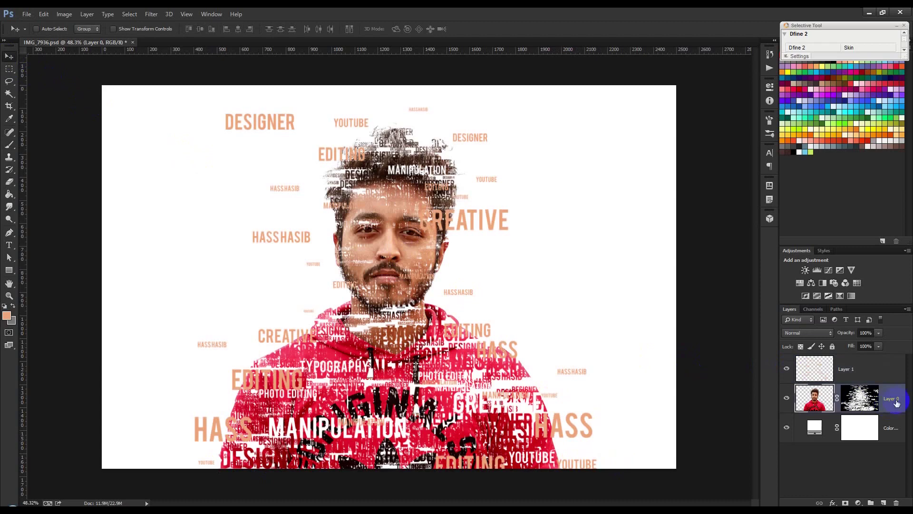
{"action": "right_click", "coordinate": [897, 405]}
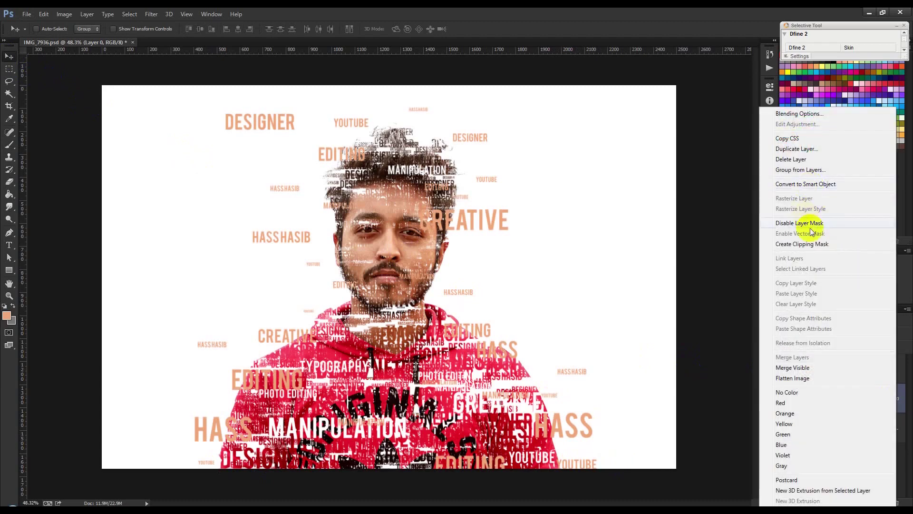
{"action": "left_click", "coordinate": [797, 150]}
{"action": "left_click", "coordinate": [536, 163]}
{"action": "left_click_drag", "start_coordinate": [890, 403], "coordinate": [886, 374]}
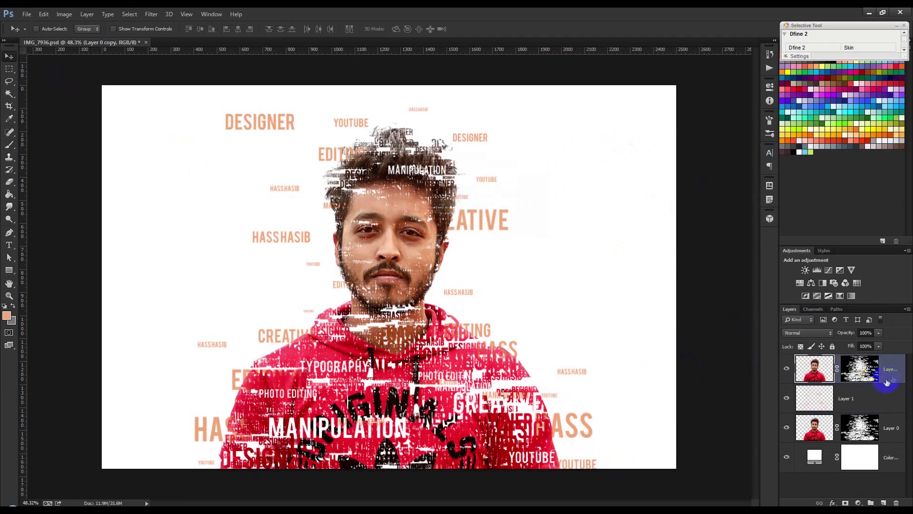
{"action": "right_click", "coordinate": [898, 369]}
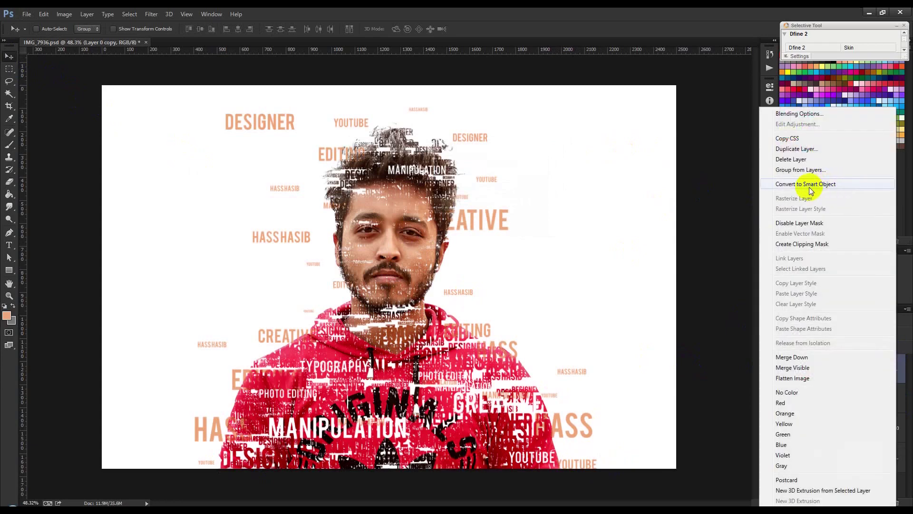
- Clip Layer 0 copy to the word layer and scale it to about 278% width and 207% height
{"action": "left_click", "coordinate": [801, 245]}
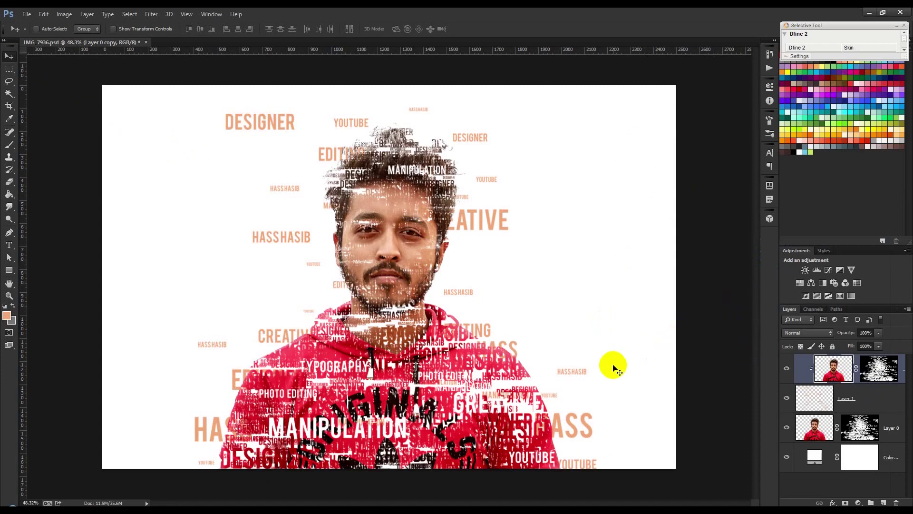
{"action": "key", "text": "ctrl+t"}
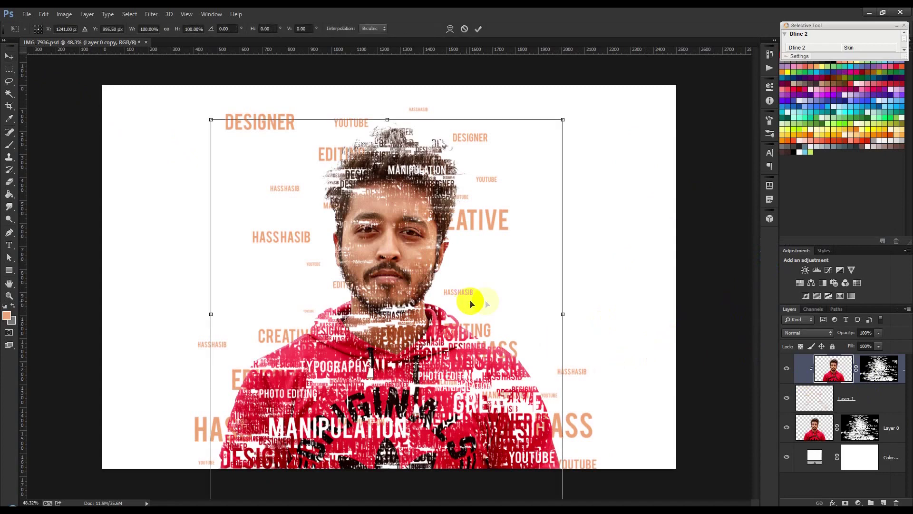
{"action": "left_click_drag", "start_coordinate": [561, 312], "coordinate": [664, 312]}
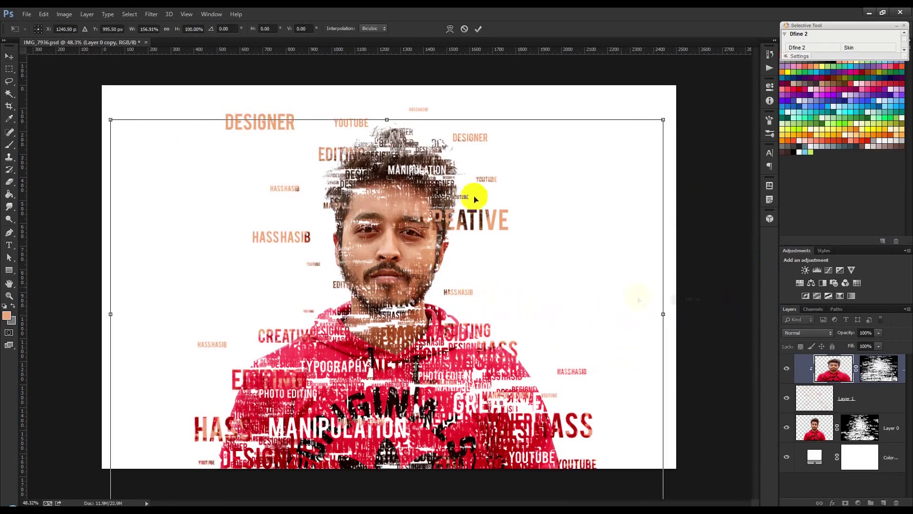
{"action": "left_click_drag", "start_coordinate": [387, 120], "coordinate": [387, 48]}
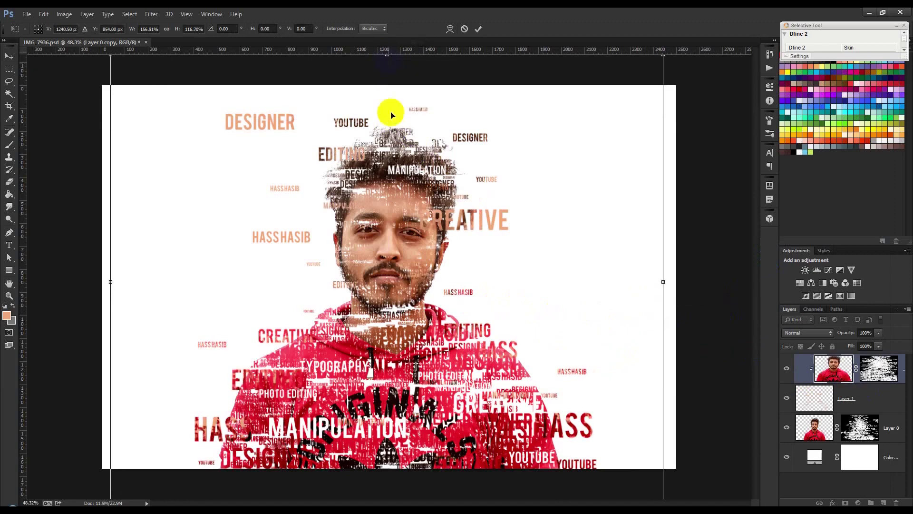
{"action": "key", "text": "ctrl+minus"}
{"action": "left_click_drag", "start_coordinate": [584, 443], "coordinate": [715, 511]}
{"action": "left_click_drag", "start_coordinate": [595, 381], "coordinate": [592, 468]}
{"action": "left_click_drag", "start_coordinate": [559, 396], "coordinate": [555, 308]}
{"action": "left_click", "coordinate": [479, 28]}
- Target the copy's mask, release the clipping mask, and stretch the photo down to show more face
{"action": "left_click", "coordinate": [867, 372]}
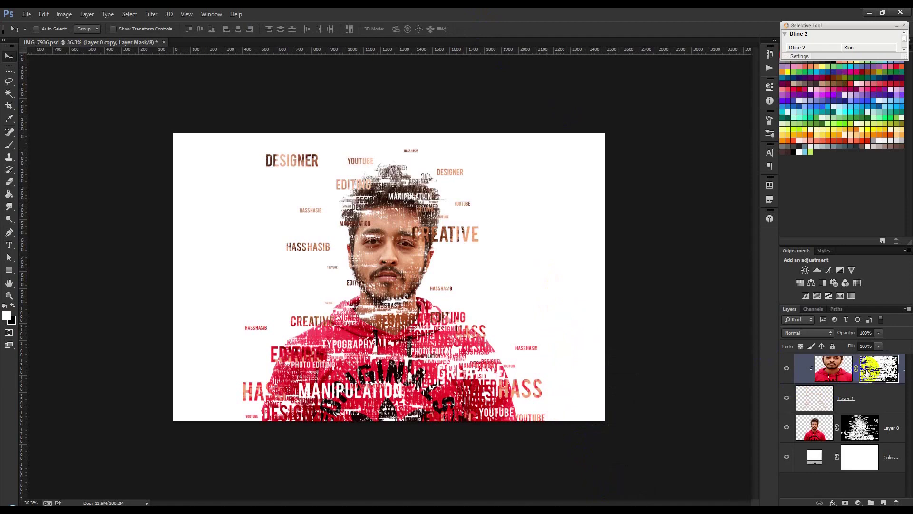
{"action": "left_click", "coordinate": [867, 372]}
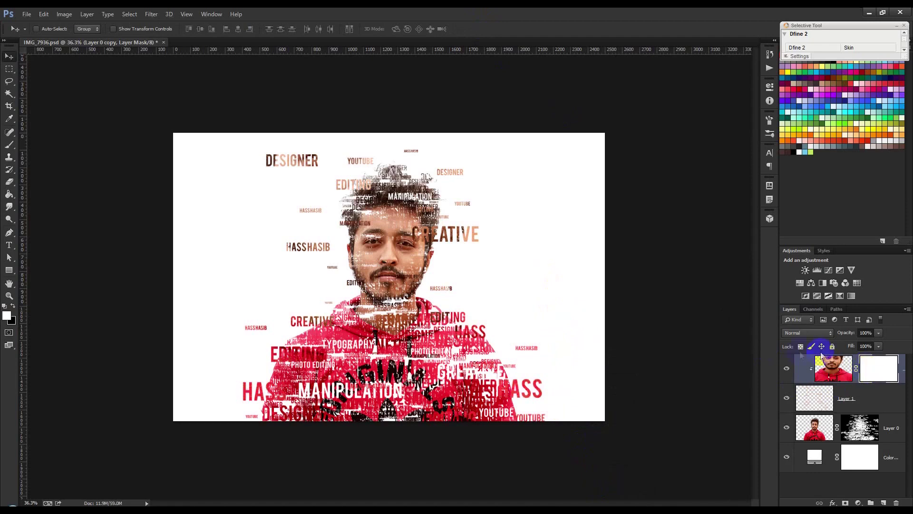
{"action": "left_click_drag", "start_coordinate": [840, 378], "coordinate": [839, 374]}
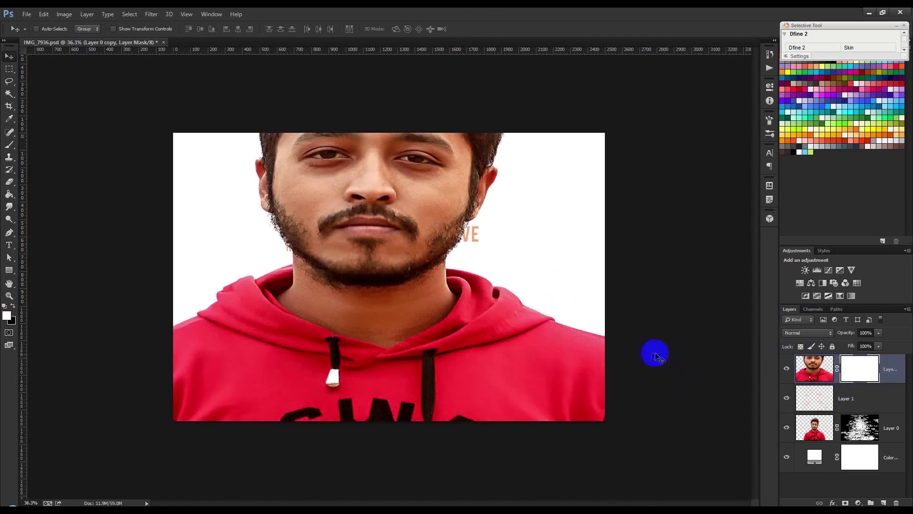
{"action": "key", "text": "ctrl+t"}
{"action": "key", "text": "ctrl+0"}
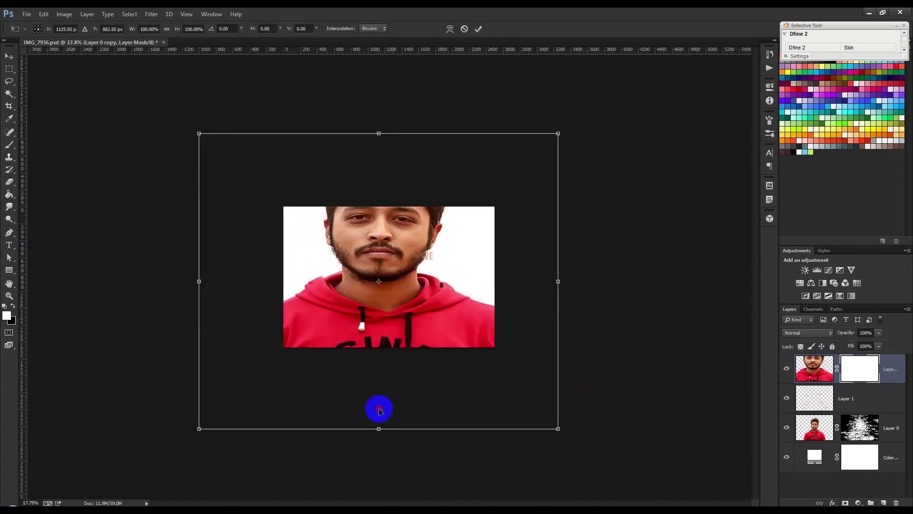
{"action": "left_click_drag", "start_coordinate": [380, 429], "coordinate": [384, 465]}
{"action": "left_click_drag", "start_coordinate": [392, 377], "coordinate": [397, 459]}
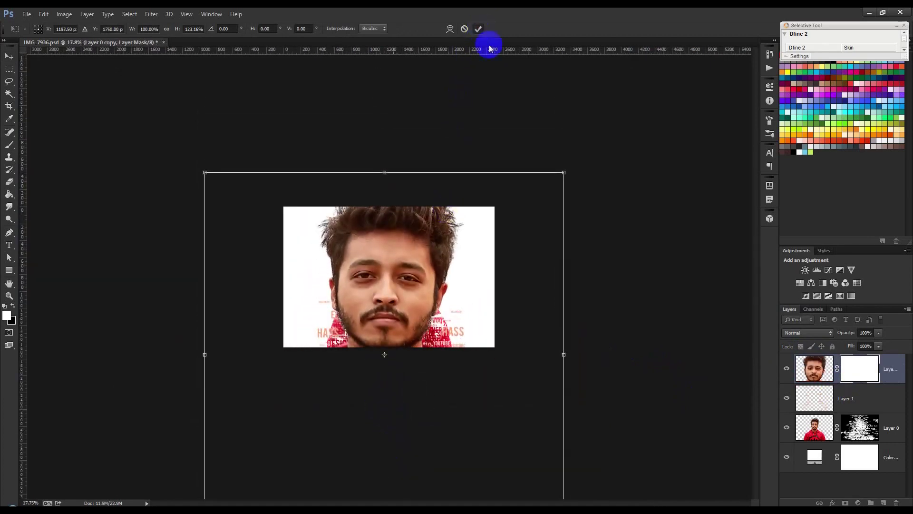
{"action": "key", "text": "Return"}
- Rescale and reposition Layer 0 copy to about 94% width, 56% height so face and hoodie fill the canvas
{"action": "key", "text": "ctrl+0"}
{"action": "key", "text": "ctrl+t"}
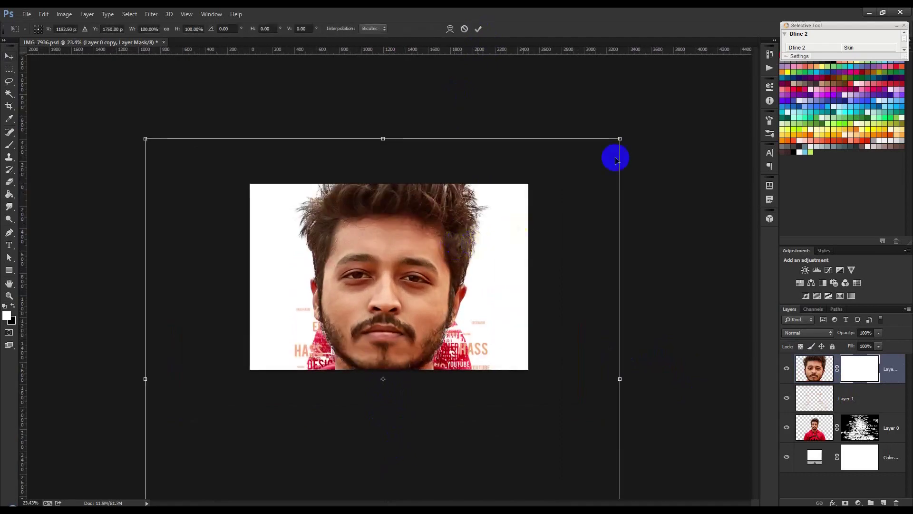
{"action": "left_click_drag", "start_coordinate": [620, 138], "coordinate": [564, 200]}
{"action": "left_click_drag", "start_coordinate": [518, 240], "coordinate": [518, 165]}
{"action": "left_click_drag", "start_coordinate": [387, 108], "coordinate": [377, 166]}
{"action": "left_click_drag", "start_coordinate": [414, 204], "coordinate": [422, 204]}
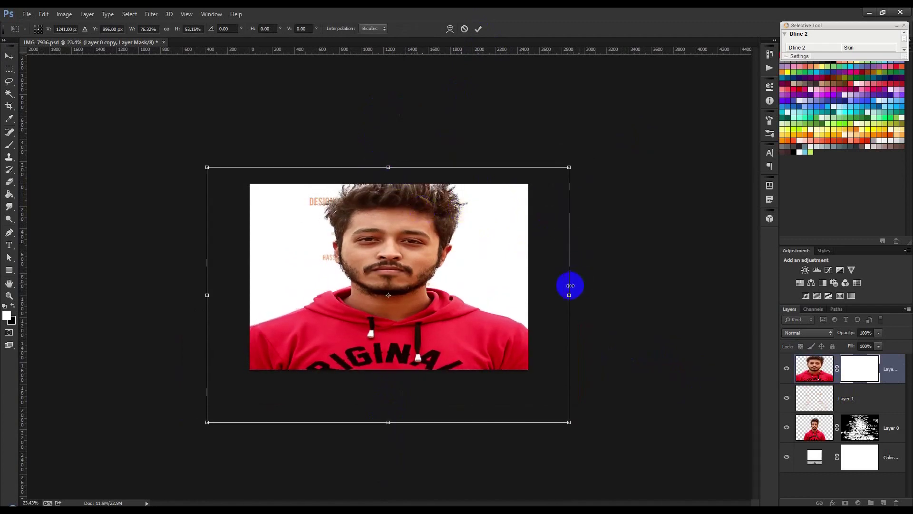
{"action": "left_click_drag", "start_coordinate": [569, 285], "coordinate": [612, 286]}
{"action": "left_click_drag", "start_coordinate": [401, 167], "coordinate": [388, 160]}
{"action": "left_click_drag", "start_coordinate": [389, 194], "coordinate": [379, 193]}
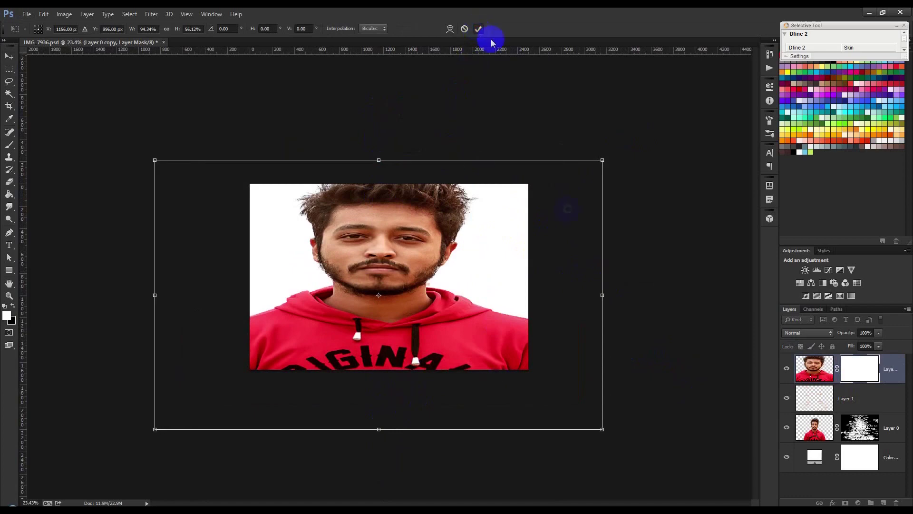
{"action": "left_click", "coordinate": [479, 30]}
- Clip Layer 0 copy back onto the word layer
{"action": "right_click", "coordinate": [884, 369]}
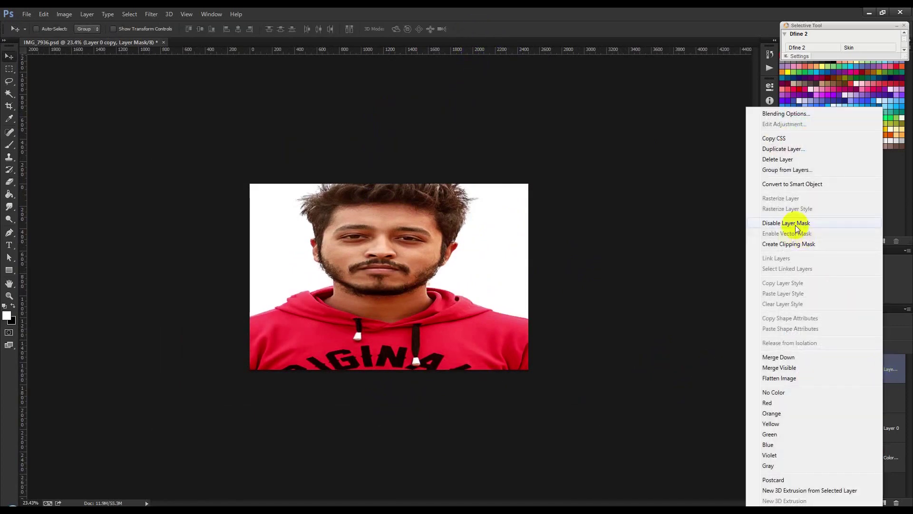
{"action": "left_click", "coordinate": [791, 246]}
{"action": "scroll", "coordinate": [478, 277], "scroll_direction": "up", "scroll_amount": 4}
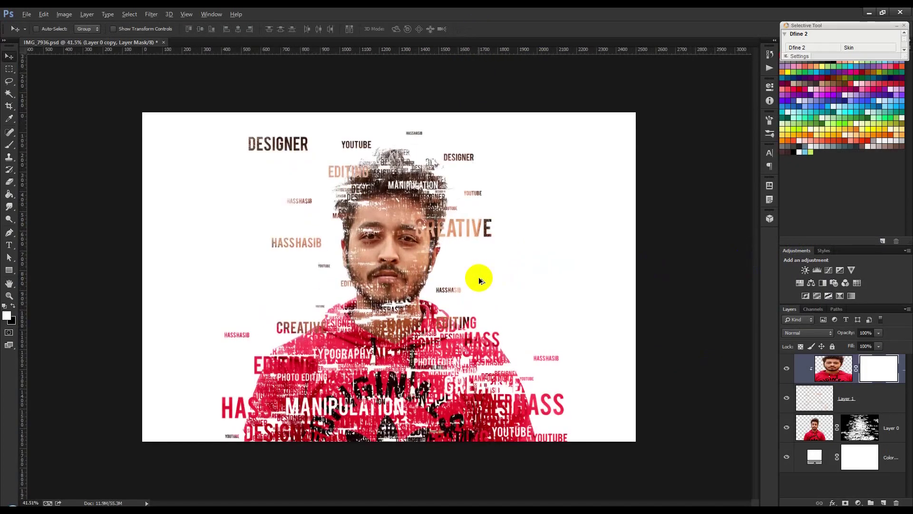
{"action": "scroll", "coordinate": [485, 272], "scroll_direction": "up", "scroll_amount": 1}
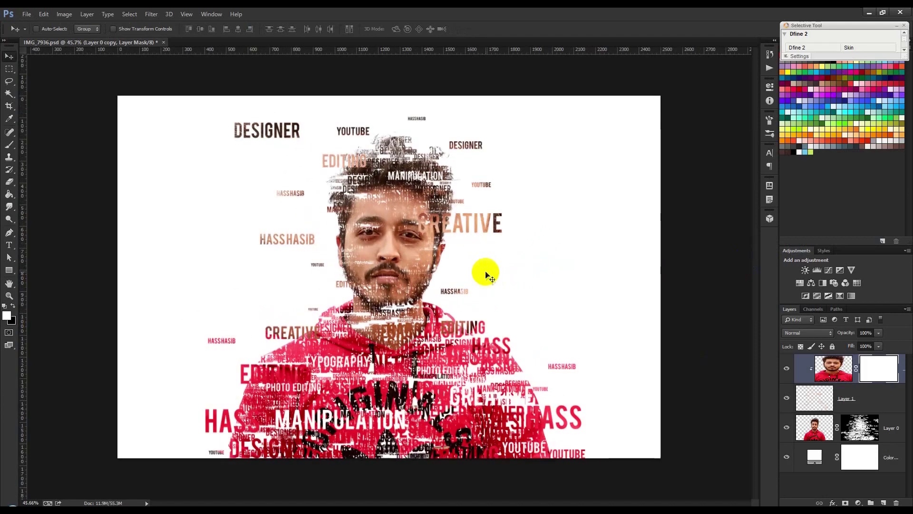
- Crop the canvas wider on both sides to add white space around the portrait
{"action": "key", "text": "c"}
{"action": "left_click_drag", "start_coordinate": [661, 279], "coordinate": [717, 277]}
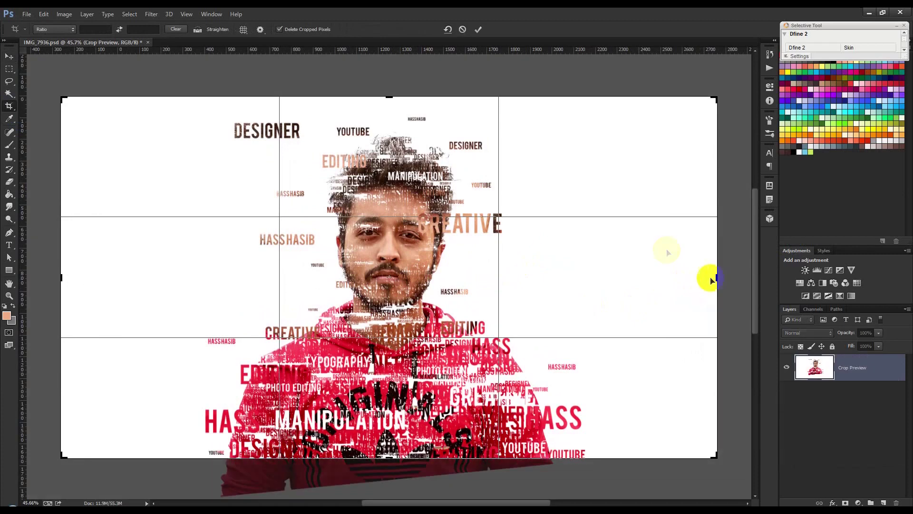
{"action": "left_click", "coordinate": [478, 29]}
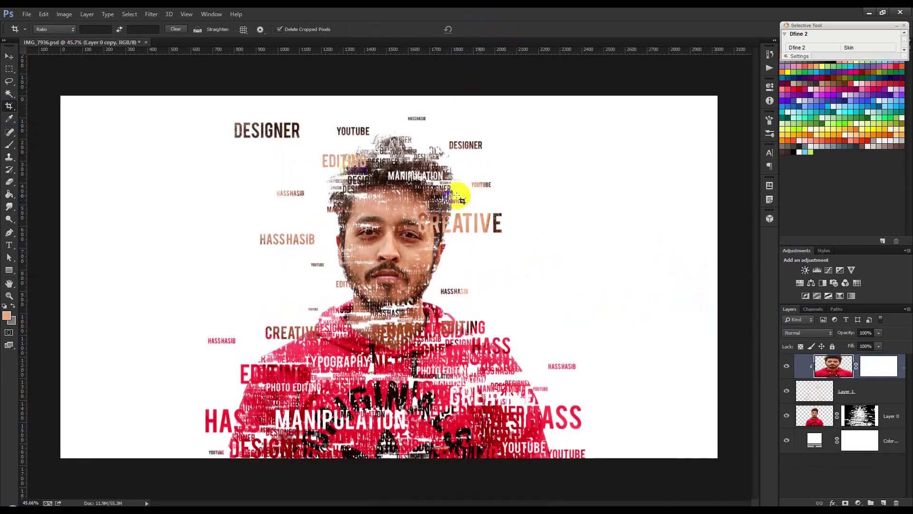
{"action": "left_click", "coordinate": [8, 57]}
{"action": "scroll", "coordinate": [421, 271], "scroll_direction": "up", "scroll_amount": 1}
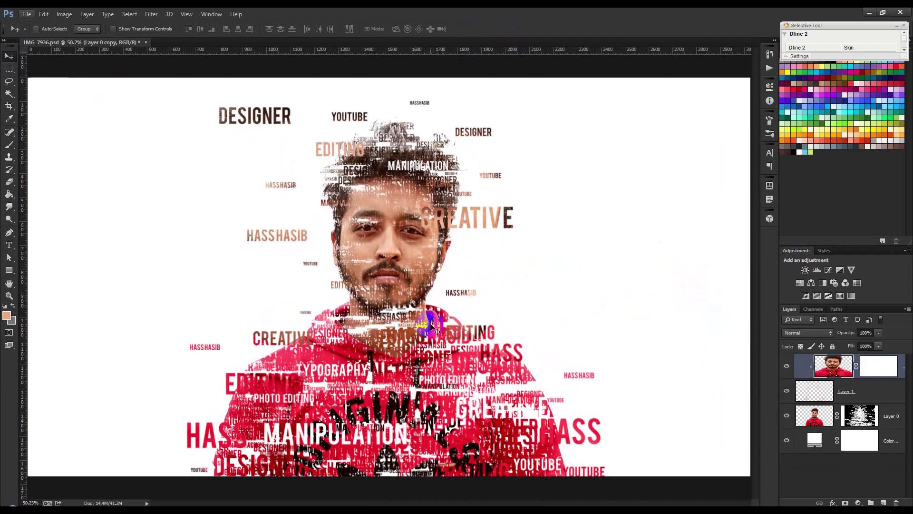
- Enable Shape Dynamics and Scattering on the word brush and lower its scatter Count
{"action": "left_click", "coordinate": [874, 415]}
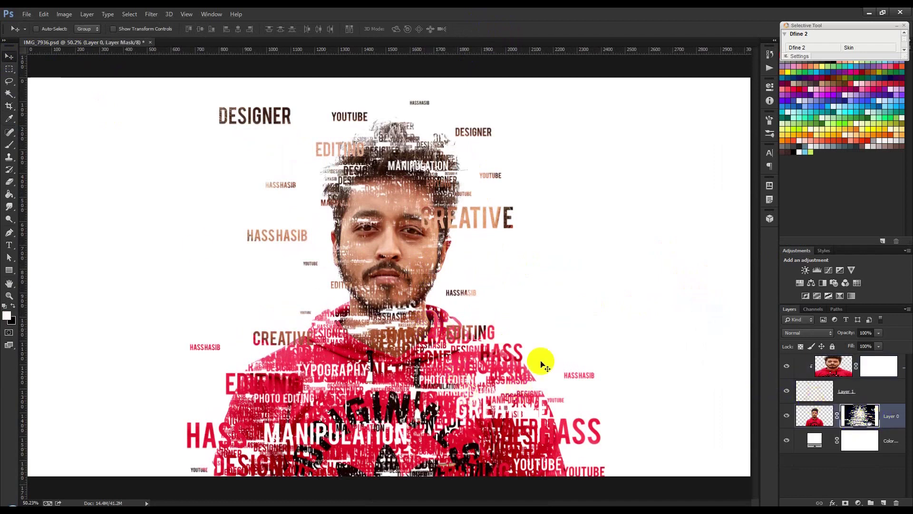
{"action": "left_click", "coordinate": [12, 145]}
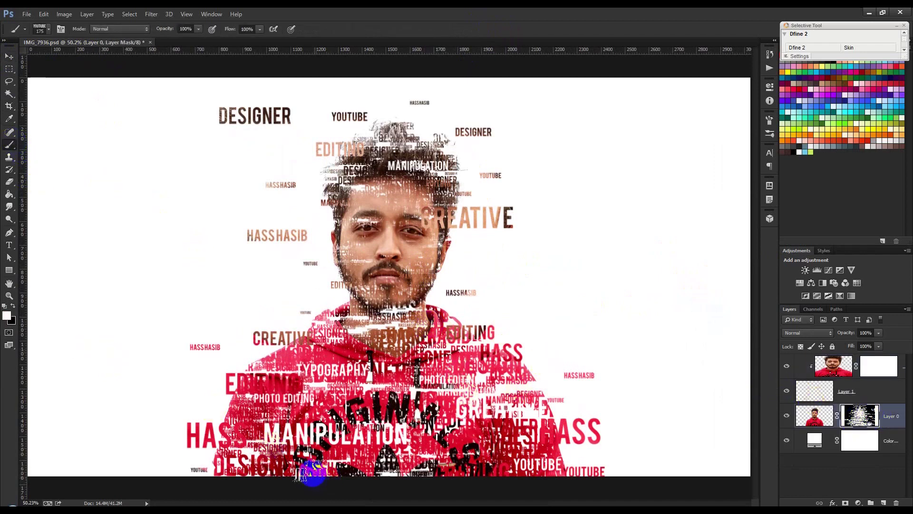
{"action": "key", "text": "ctrl+j"}
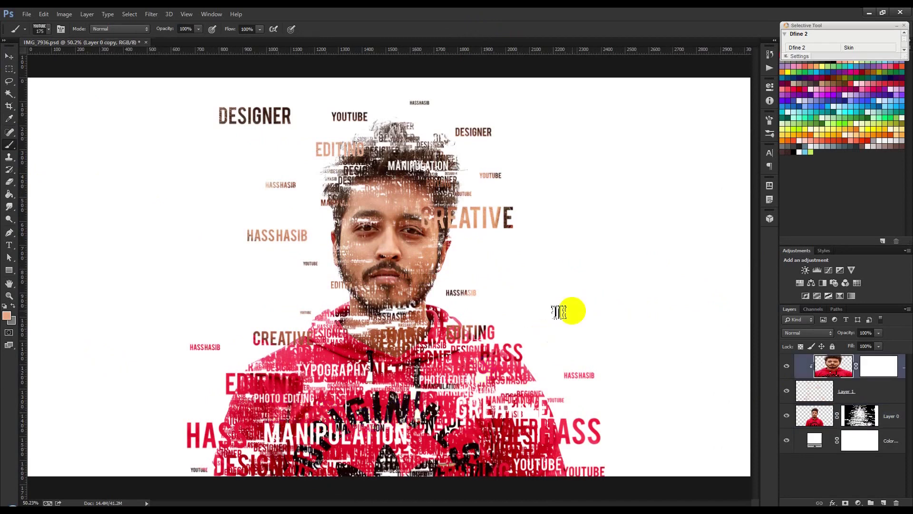
{"action": "right_click", "coordinate": [573, 308]}
{"action": "left_click", "coordinate": [653, 27]}
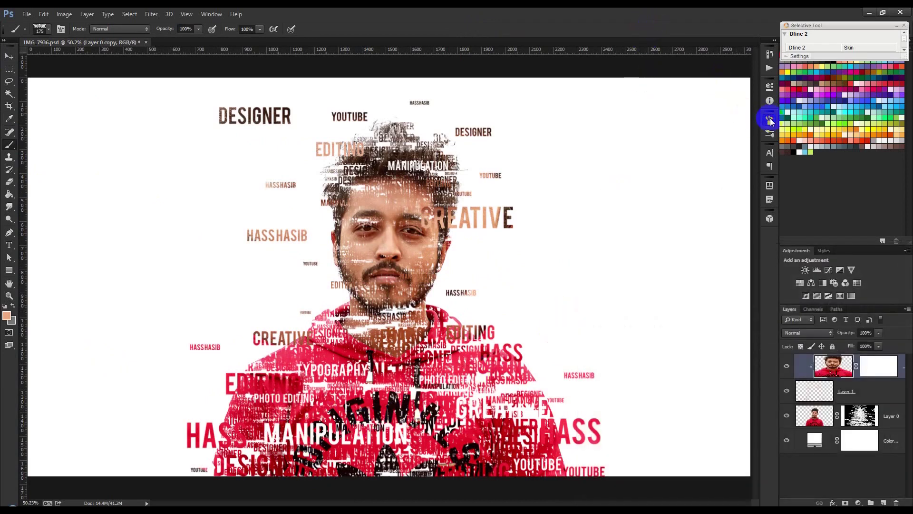
{"action": "left_click", "coordinate": [770, 120]}
{"action": "left_click", "coordinate": [630, 151]}
{"action": "left_click", "coordinate": [613, 158]}
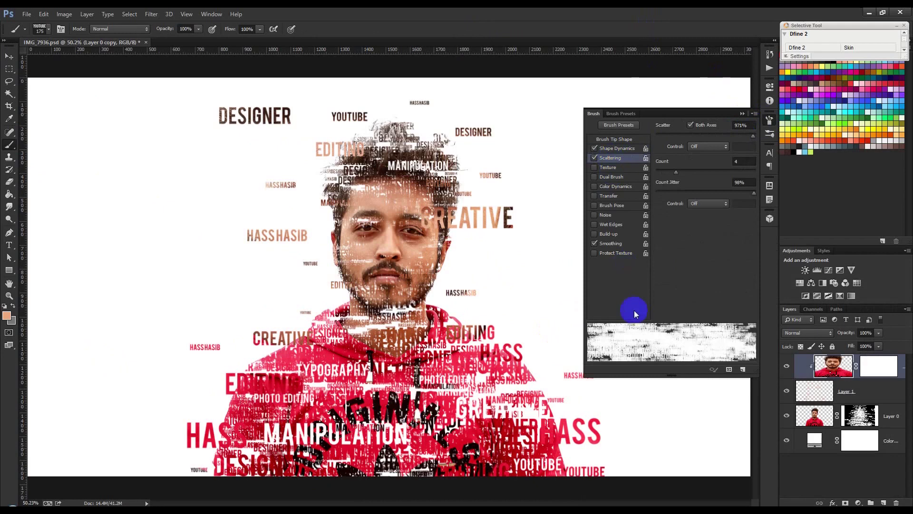
{"action": "left_click_drag", "start_coordinate": [676, 176], "coordinate": [661, 170]}
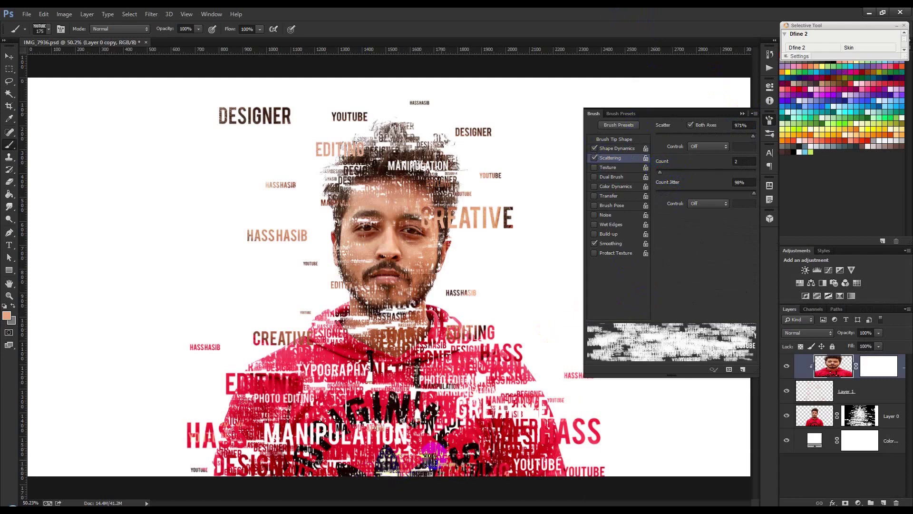
- Paint scattered words across the lower torso toward the hoodie's right, then carve some into Layer 0's mask
{"action": "mouse_move", "coordinate": [378, 461]}
{"action": "left_mouse_down"}
{"action": "mouse_move", "coordinate": [489, 478]}
{"action": "mouse_move", "coordinate": [479, 478]}
{"action": "mouse_move", "coordinate": [702, 404]}
{"action": "left_mouse_up"}
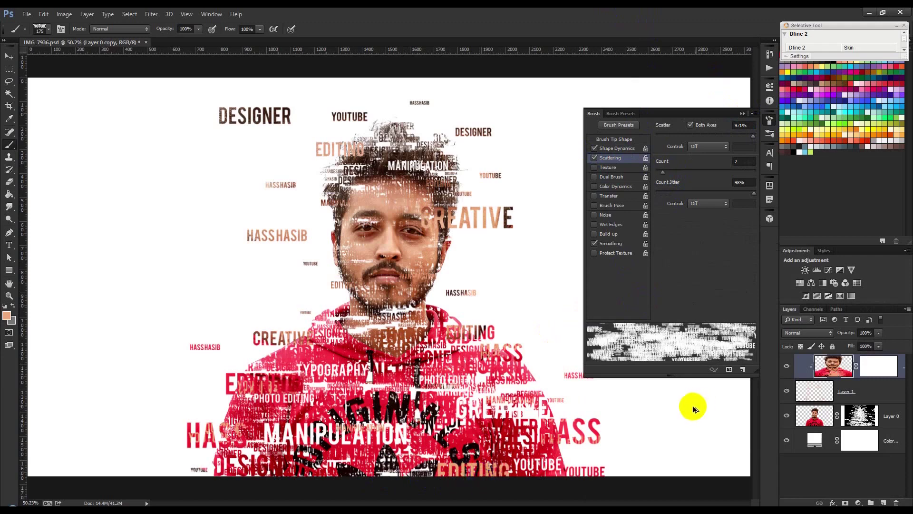
{"action": "key", "text": "ctrl+z"}
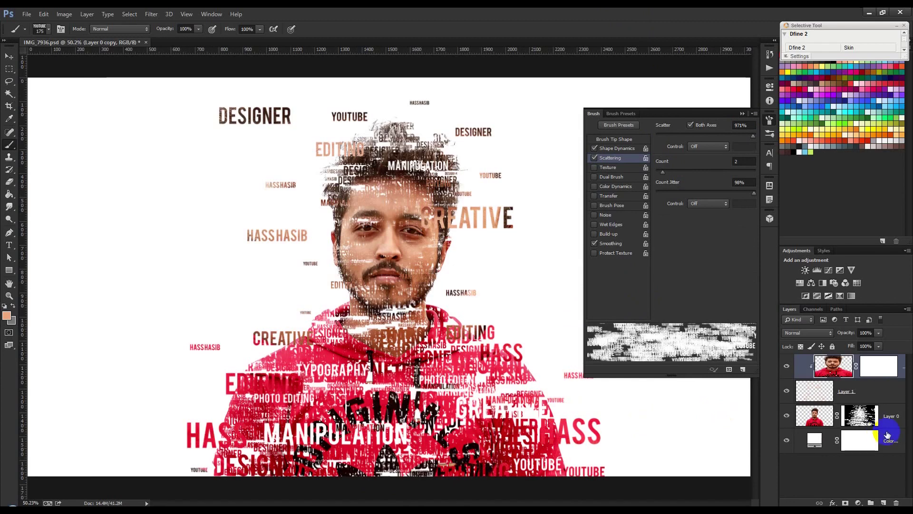
{"action": "left_click", "coordinate": [860, 416]}
{"action": "mouse_move", "coordinate": [451, 486]}
{"action": "left_mouse_down"}
{"action": "mouse_move", "coordinate": [352, 464]}
{"action": "mouse_move", "coordinate": [414, 479]}
{"action": "left_mouse_up"}
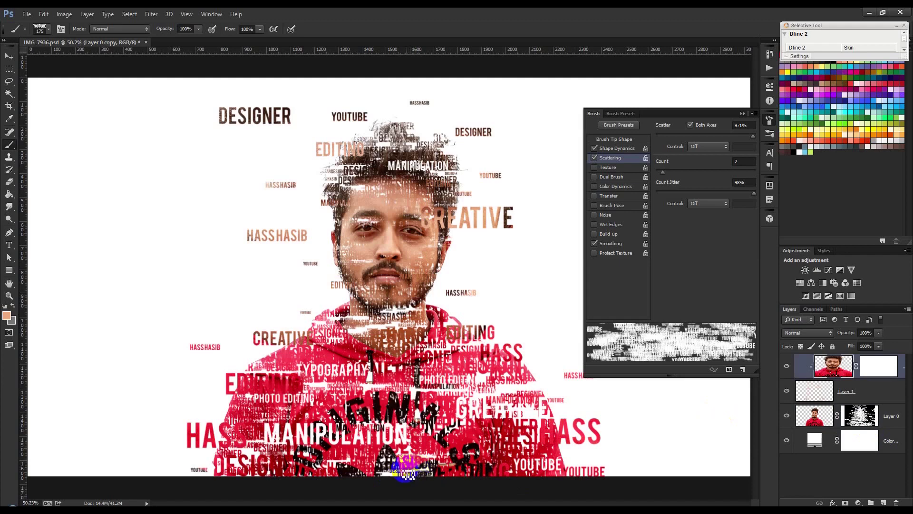
{"action": "mouse_move", "coordinate": [383, 468]}
{"action": "left_mouse_down"}
{"action": "mouse_move", "coordinate": [445, 441]}
{"action": "mouse_move", "coordinate": [533, 378]}
{"action": "left_mouse_up"}
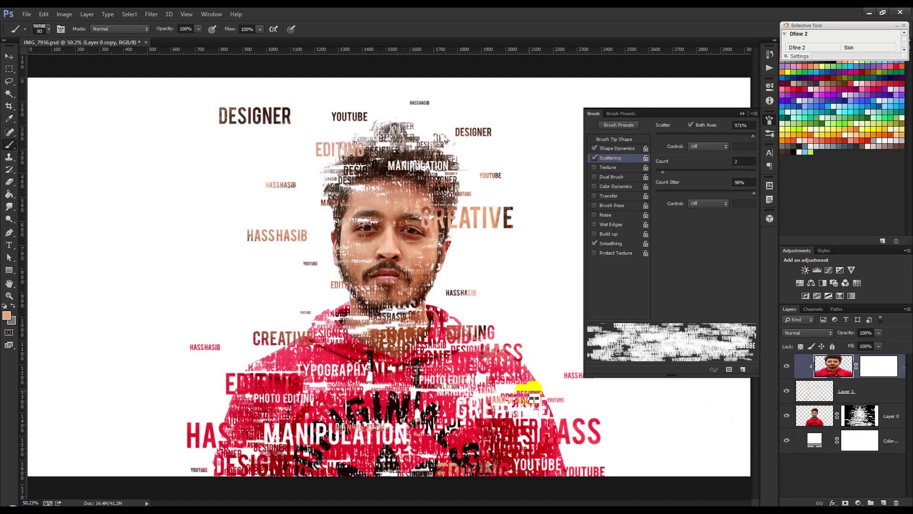
{"action": "left_click_drag", "start_coordinate": [527, 402], "coordinate": [542, 408]}
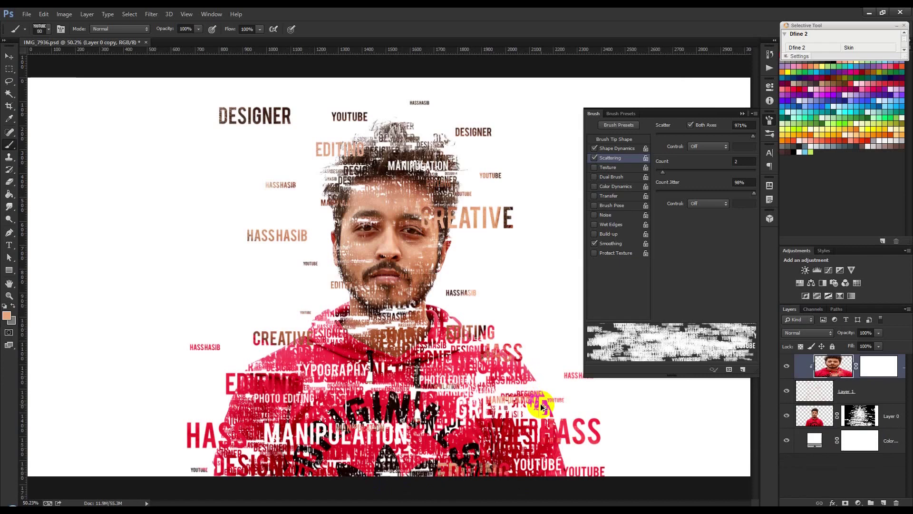
{"action": "left_click", "coordinate": [846, 423]}
{"action": "left_click_drag", "start_coordinate": [527, 419], "coordinate": [488, 422]}
- Stamp word marks on the chest and restore the red hoodie around the neck on Layer 0's mask
{"action": "left_click", "coordinate": [394, 327]}
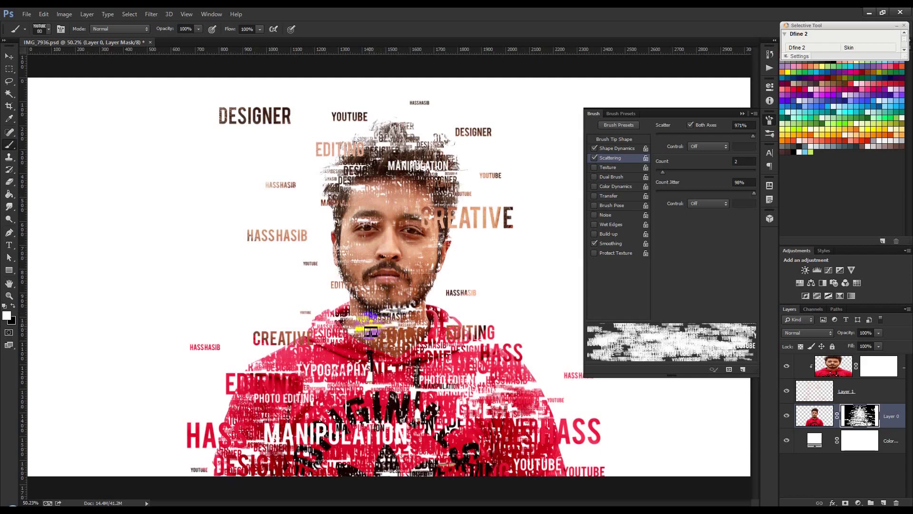
{"action": "mouse_move", "coordinate": [409, 330]}
{"action": "left_mouse_down"}
{"action": "mouse_move", "coordinate": [401, 320]}
{"action": "mouse_move", "coordinate": [382, 328]}
{"action": "left_mouse_up"}
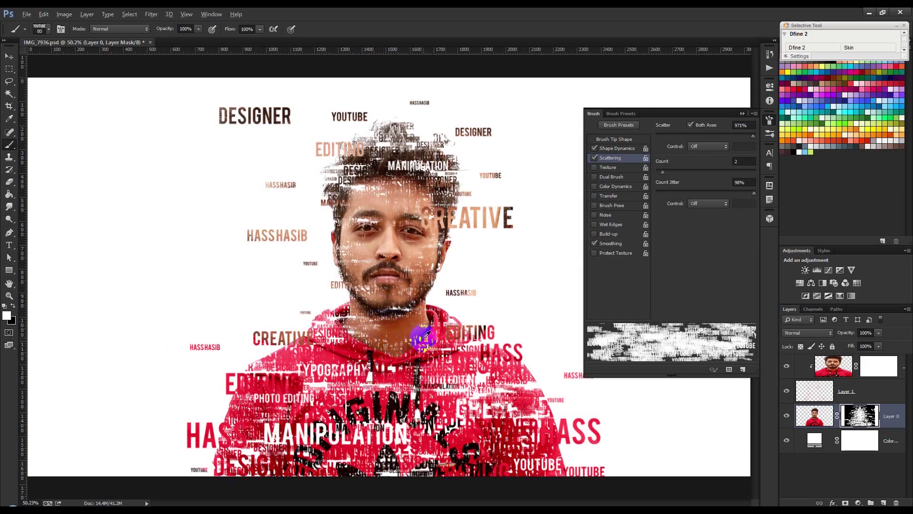
{"action": "scroll", "coordinate": [423, 338], "scroll_direction": "up", "scroll_amount": 1}
- Reset colours to black and white, then stamp words around the mouth, jaw, chin, neck and left chest
{"action": "left_click", "coordinate": [6, 322]}
{"action": "left_click", "coordinate": [12, 307]}
{"action": "left_click", "coordinate": [386, 266]}
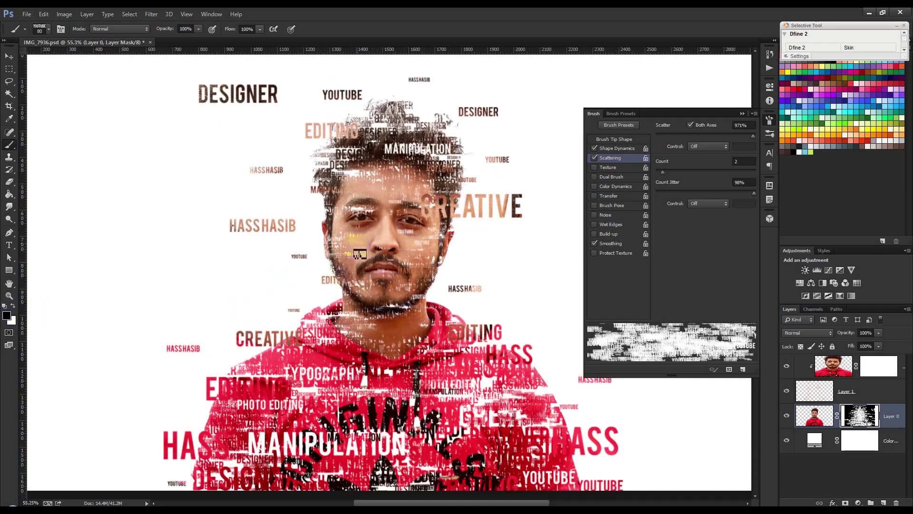
{"action": "left_click", "coordinate": [440, 315]}
{"action": "left_click", "coordinate": [424, 279]}
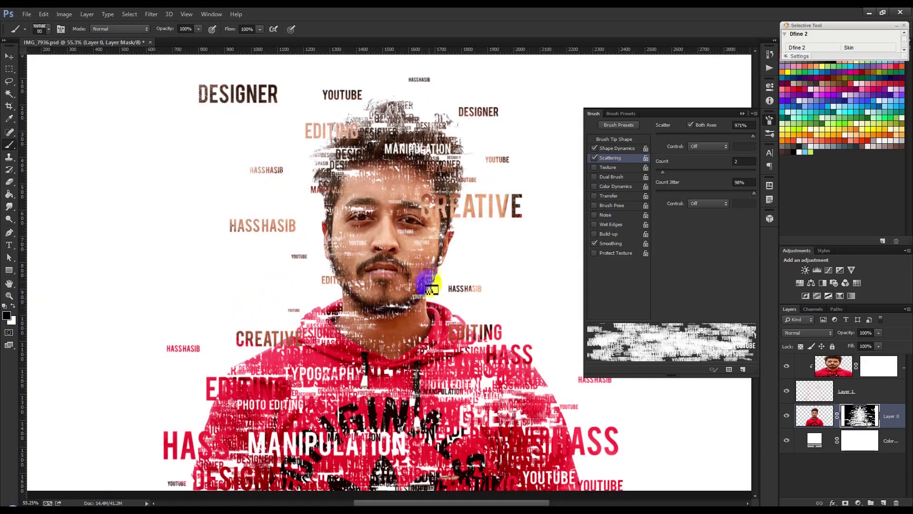
{"action": "left_click", "coordinate": [444, 299]}
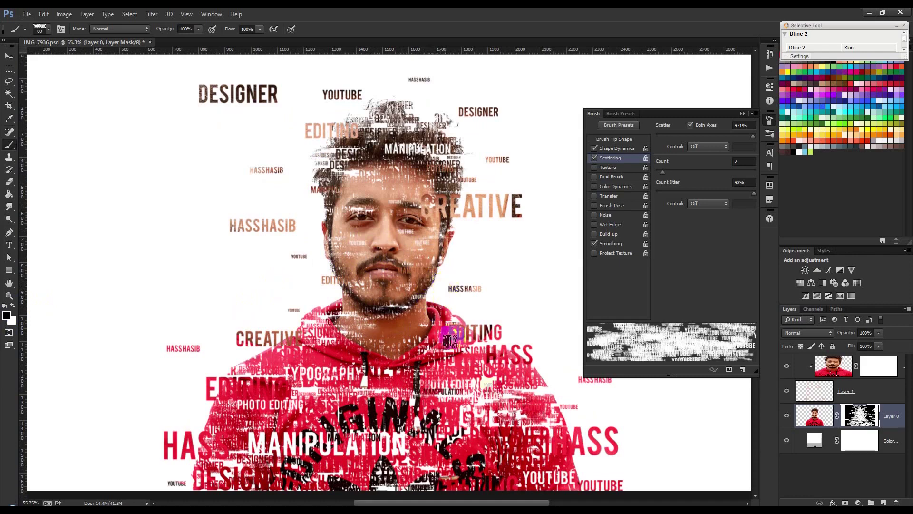
{"action": "left_click", "coordinate": [293, 425]}
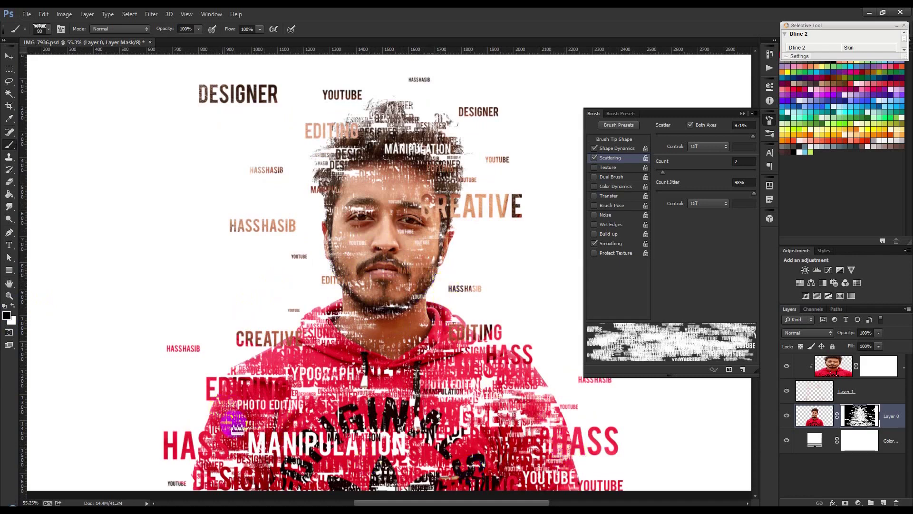
- Collapse the Brush settings panel and fit the whole portrait to the window
{"action": "left_click", "coordinate": [659, 251]}
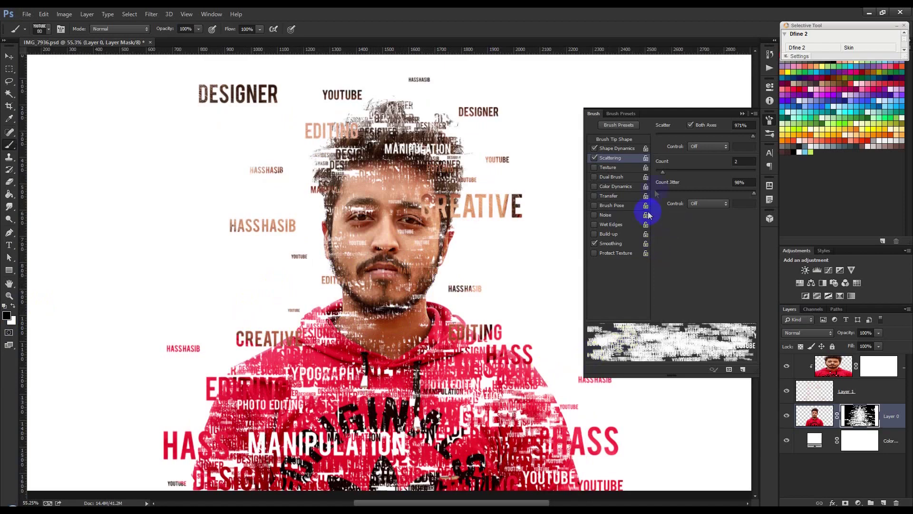
{"action": "key", "text": "ctrl+minus"}
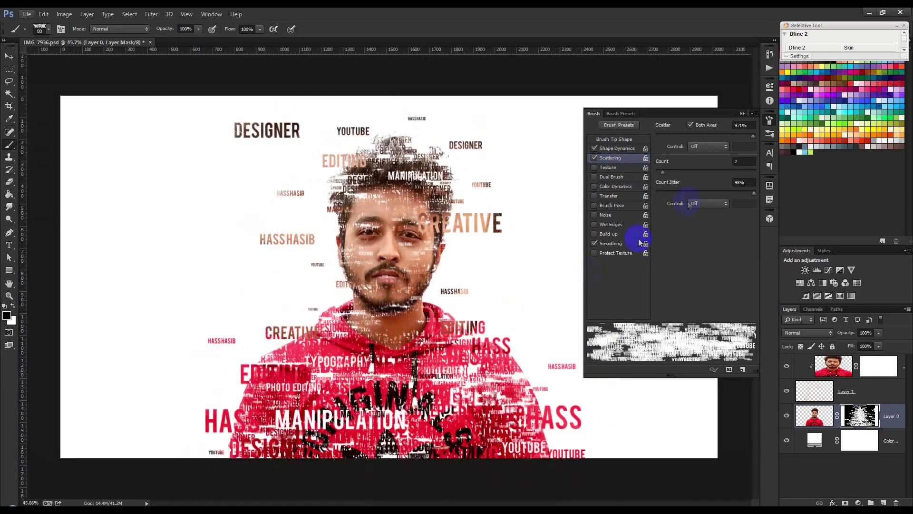
{"action": "left_click", "coordinate": [743, 114]}
{"action": "key", "text": "ctrl+0"}
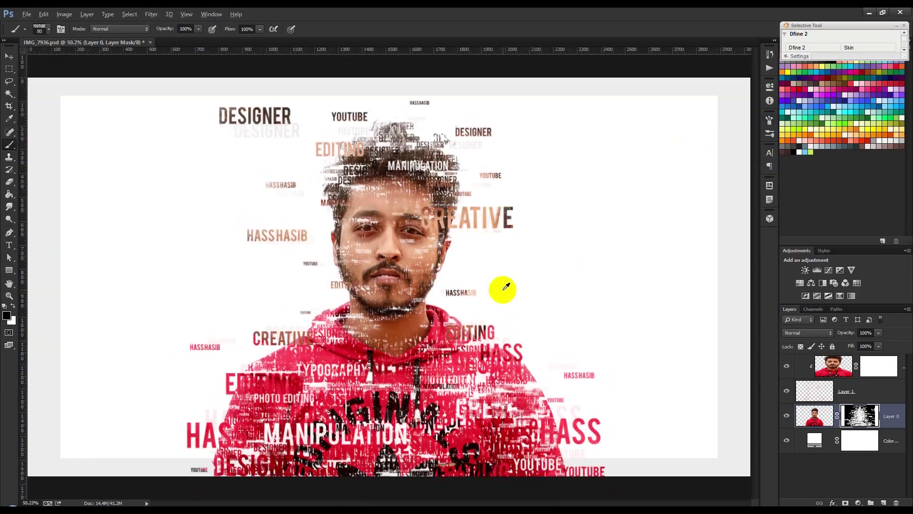